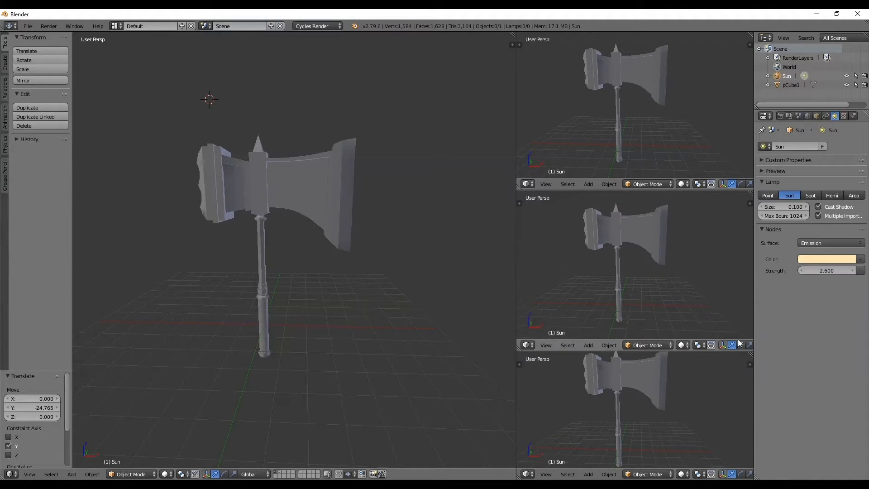
# - Change the first of the three stacked side viewports to a UV/Image Editor and the second to a Node Editor
pyautogui.click(528, 184)
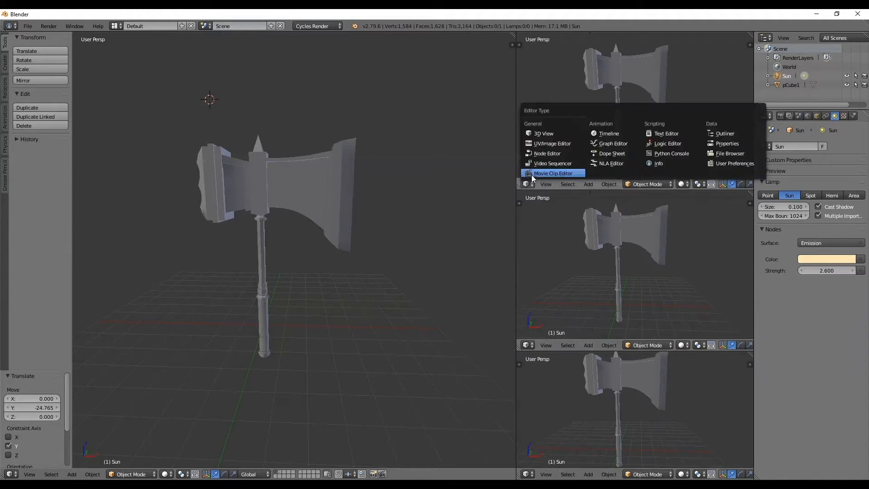
pyautogui.click(555, 142)
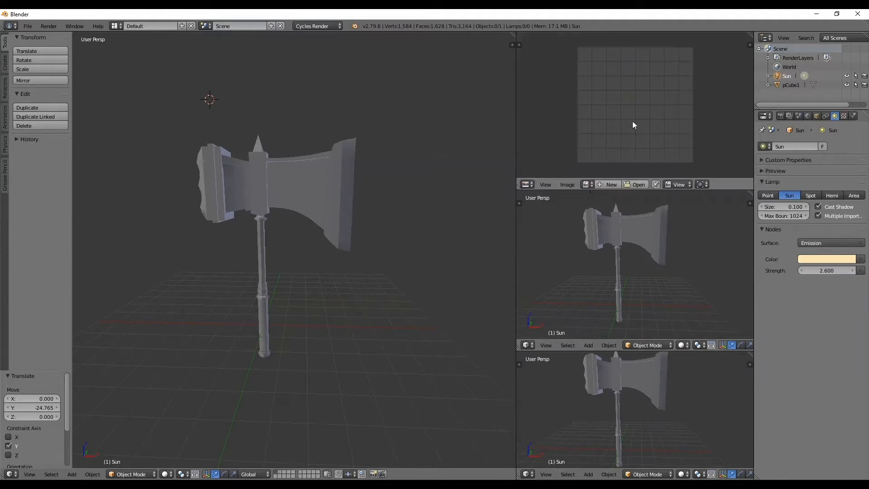
pyautogui.click(526, 345)
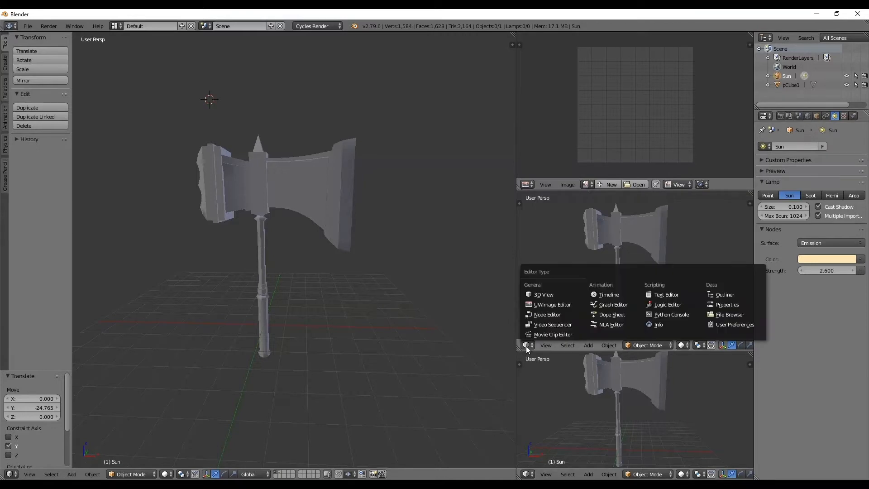
pyautogui.click(544, 314)
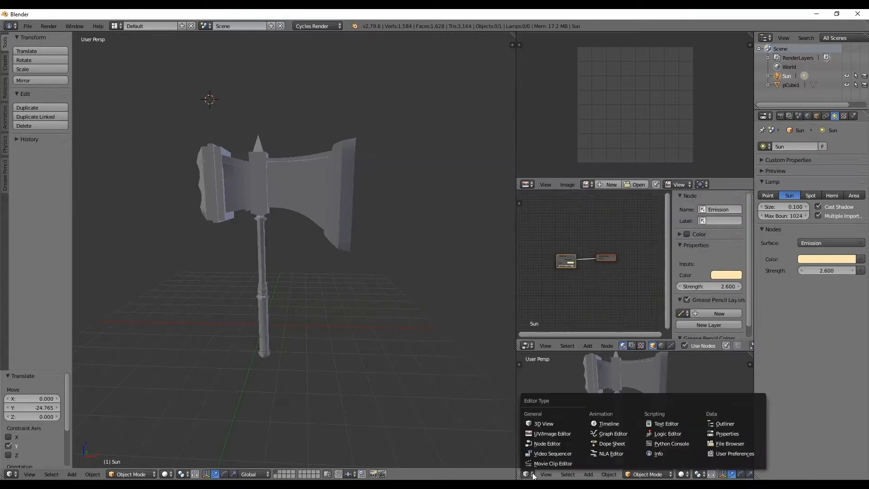
# - Set the third stacked viewport to Rendered shading and fit the axe head in it
pyautogui.click(681, 473)
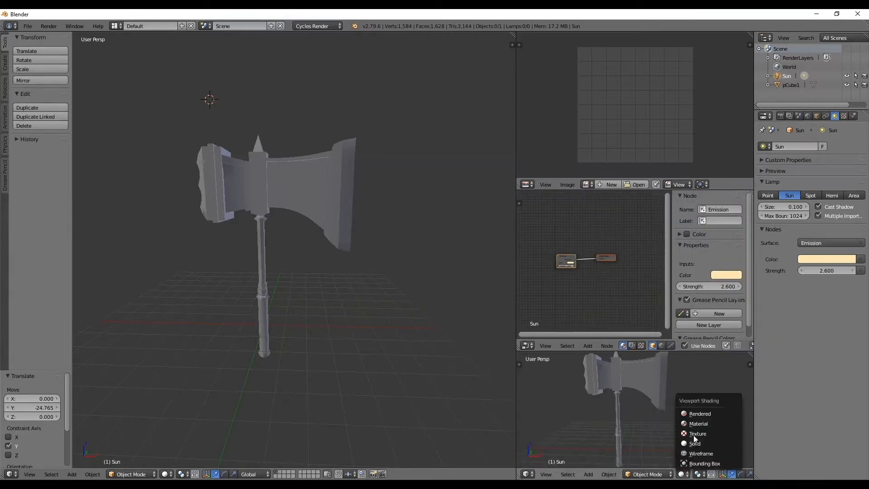
pyautogui.click(702, 411)
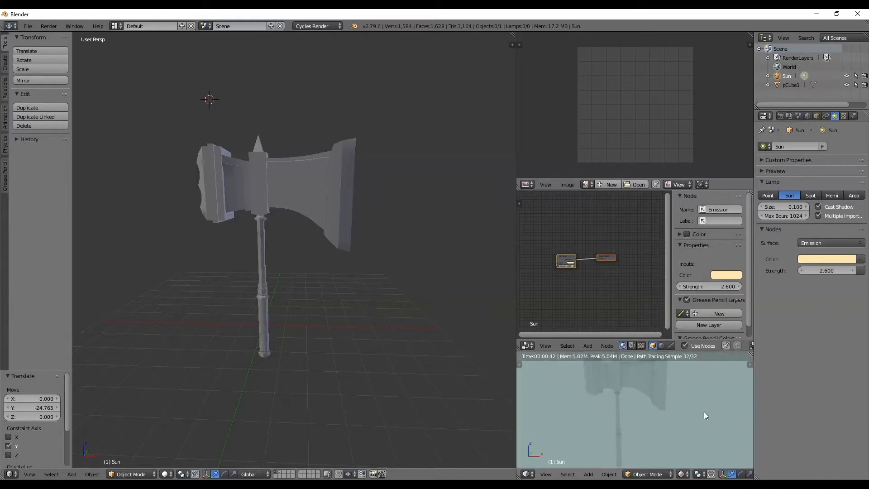
pyautogui.scroll(-3, 666, 416)
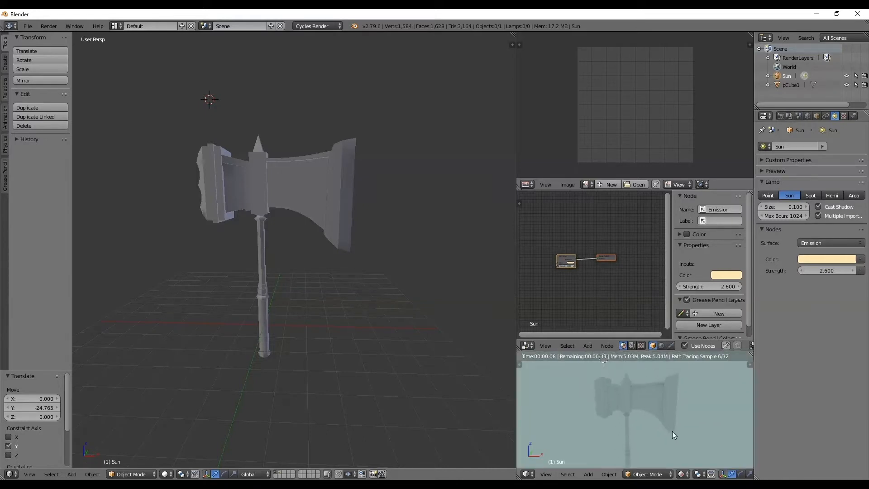
# - Enlarge the Sun's nodes in the Node Editor and additionally show the scene layer that holds the Sun lamp
pyautogui.scroll(2, 551, 252)
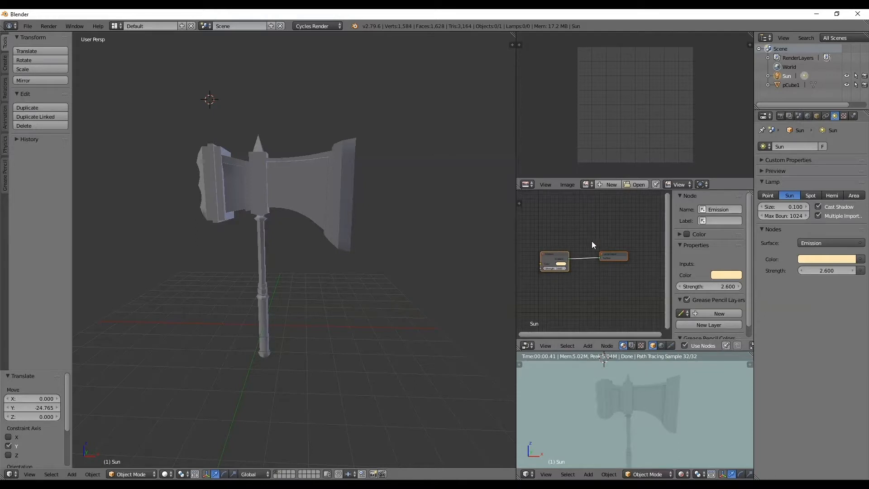
pyautogui.moveTo(593, 245); pyautogui.dragTo(608, 253, button='middle')
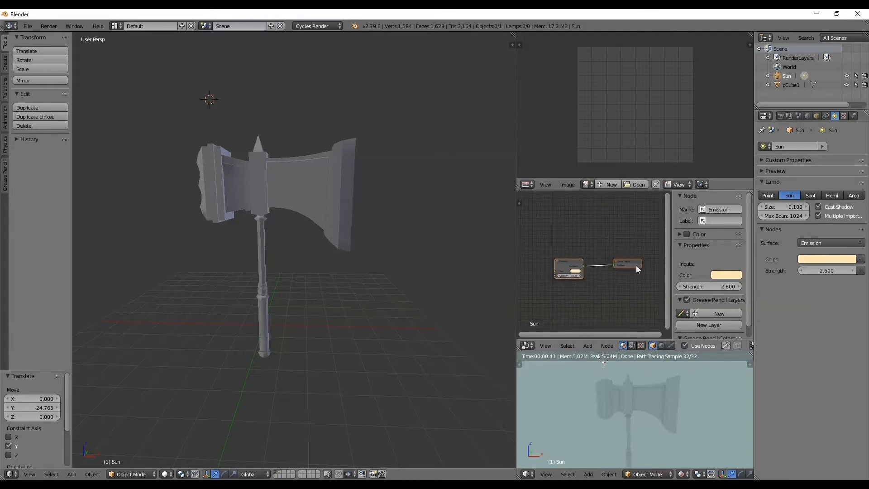
pyautogui.scroll(2, 572, 268)
pyautogui.scroll(-3, 278, 112)
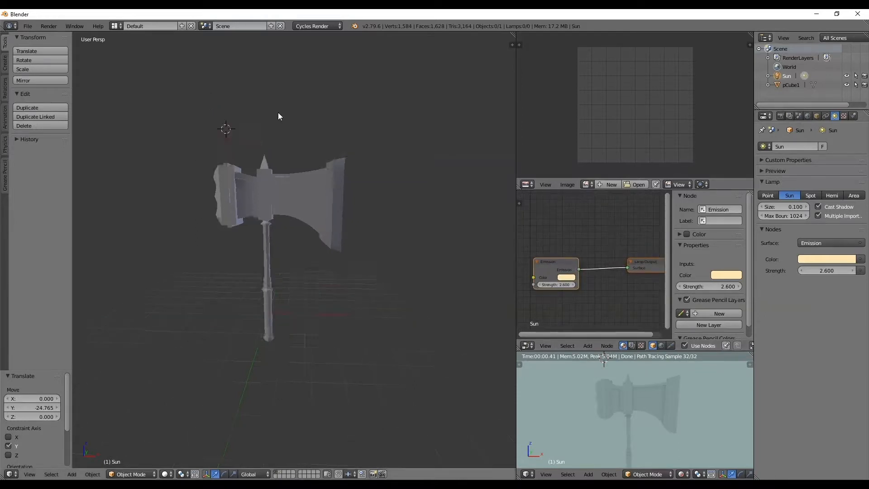
pyautogui.keyDown('shift'); pyautogui.click(278, 472); pyautogui.keyUp('shift')
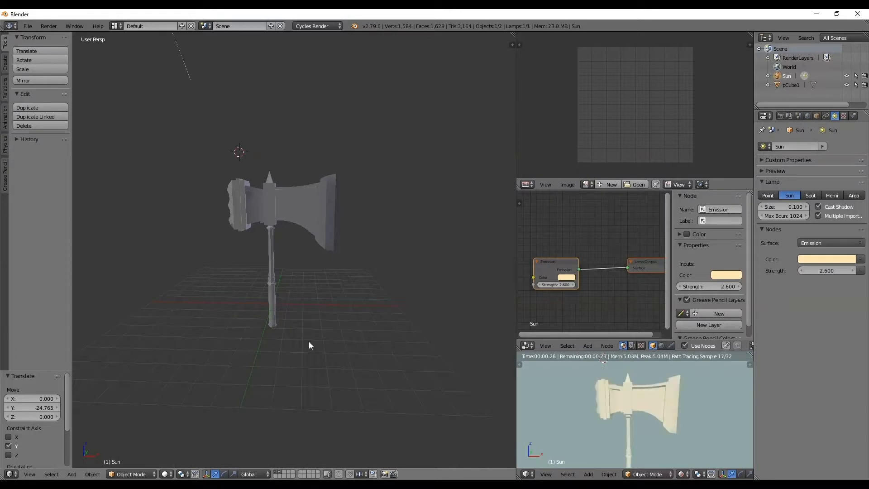
# - Clear the current selection and select the axe mesh pCube1 in the main viewport
pyautogui.moveTo(308, 343); pyautogui.dragTo(219, 182, button='middle')
pyautogui.keyDown('shift'); pyautogui.moveTo(223, 115); pyautogui.dragTo(311, 135, button='middle'); pyautogui.keyUp('shift')
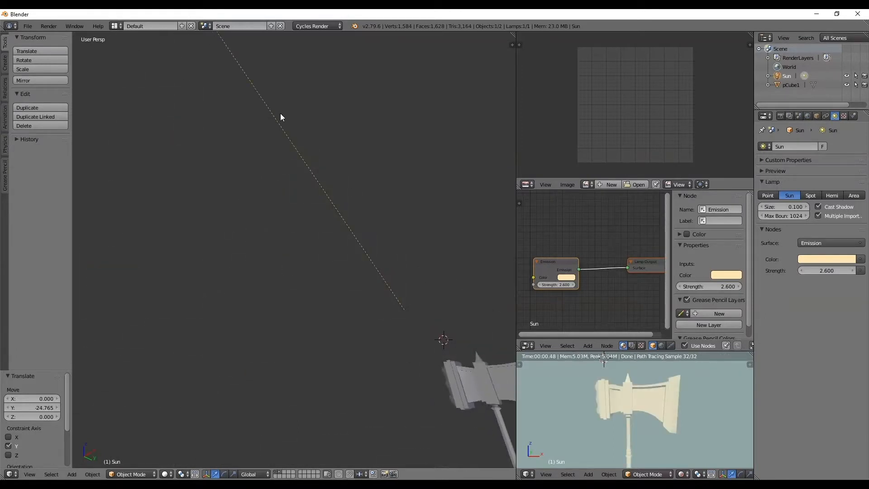
pyautogui.press('a')
pyautogui.scroll(-2, 380, 292)
pyautogui.moveTo(380, 241); pyautogui.dragTo(401, 291, button='middle')
pyautogui.rightClick(400, 292)
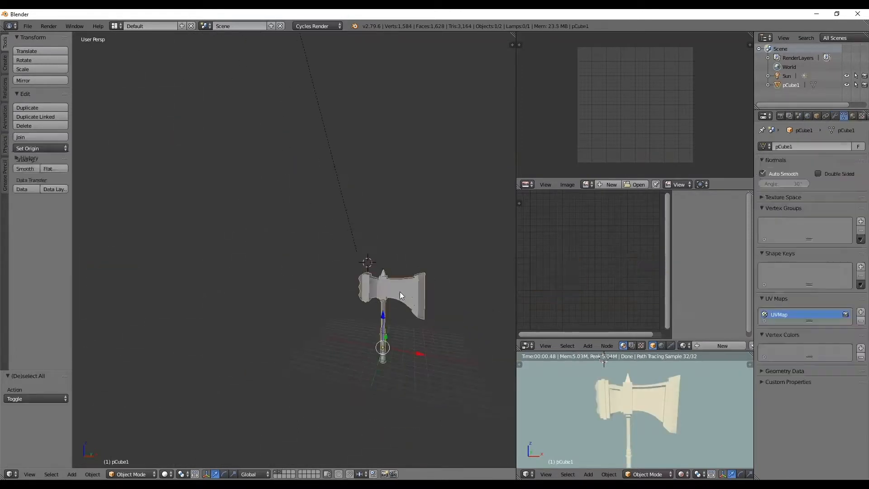
# - Frame the axe in the main viewport and switch it to the front orthographic view
pyautogui.moveTo(429, 319); pyautogui.dragTo(372, 262, button='middle')
pyautogui.scroll(4, 372, 285)
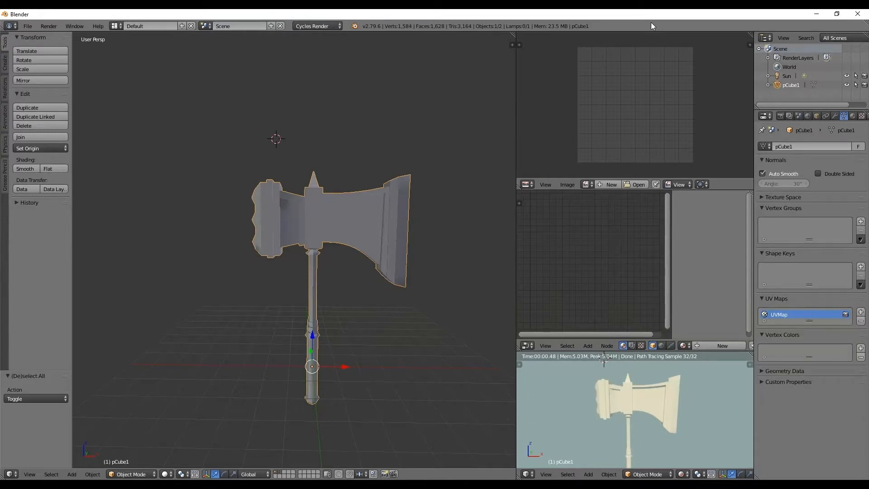
pyautogui.scroll(1, 381, 213)
pyautogui.scroll(1, 340, 254)
pyautogui.keyDown('shift'); pyautogui.moveTo(341, 251); pyautogui.dragTo(329, 244, button='middle'); pyautogui.keyUp('shift')
pyautogui.press('KP_5')
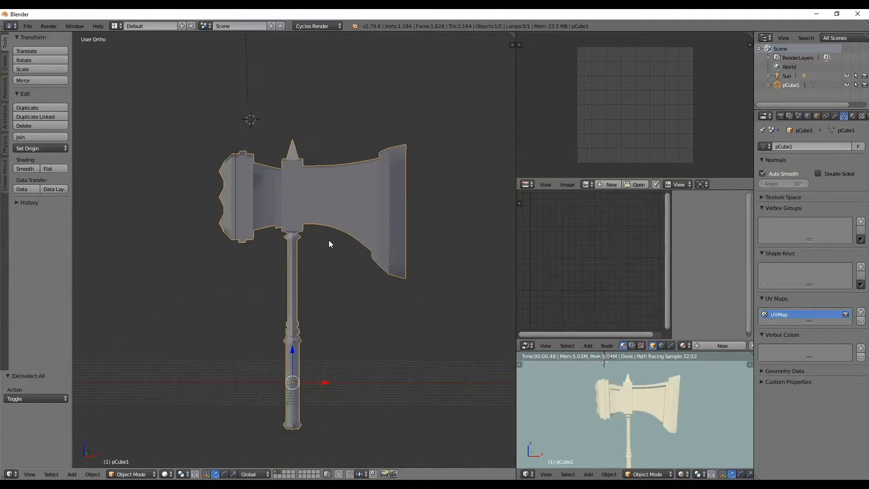
pyautogui.press('KP_1')
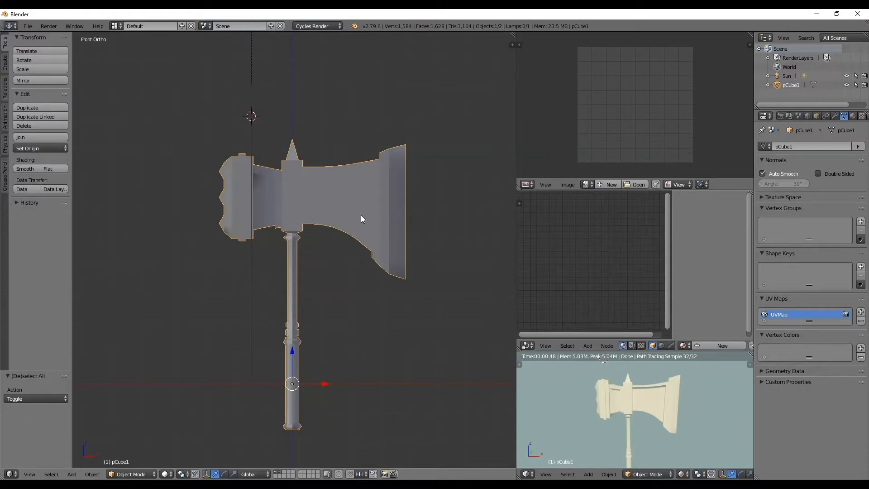
# - Enter Edit Mode on the axe and select the edge loop running around its thin side, along the centre of the blade edge
pyautogui.press('Tab')
pyautogui.moveTo(361, 219); pyautogui.dragTo(259, 255, button='middle')
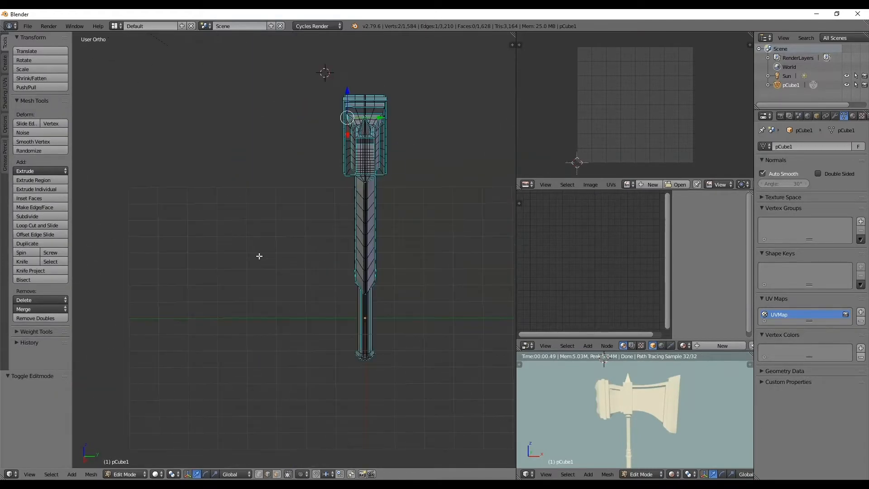
pyautogui.scroll(6, 392, 212)
pyautogui.keyDown('shift'); pyautogui.moveTo(440, 199); pyautogui.dragTo(325, 249, button='middle'); pyautogui.keyUp('shift')
pyautogui.rightClick(391, 126)
pyautogui.keyDown('alt'); pyautogui.rightClick(391, 145); pyautogui.keyUp('alt')
pyautogui.scroll(-4, 308, 254)
pyautogui.moveTo(308, 254); pyautogui.dragTo(345, 188, button='middle')
pyautogui.scroll(3, 346, 187)
pyautogui.press('a')
pyautogui.scroll(2, 382, 145)
pyautogui.rightClick(357, 170)
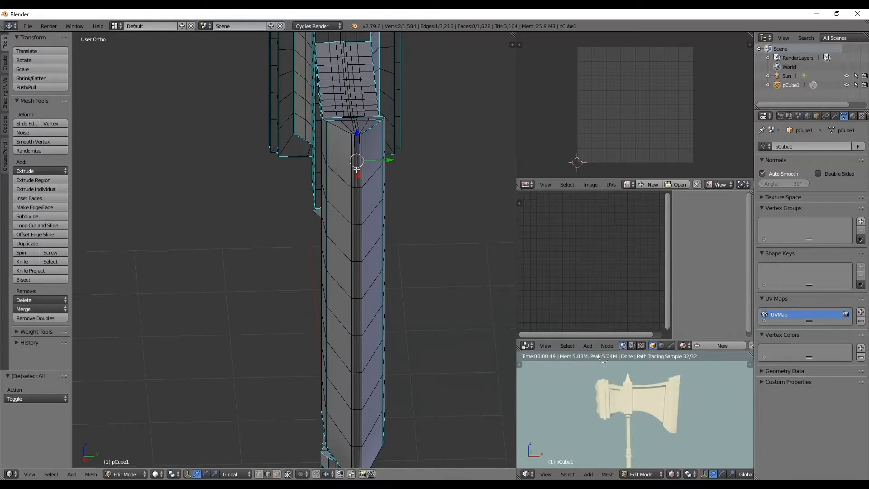
pyautogui.keyDown('alt'); pyautogui.rightClick(356, 169); pyautogui.keyUp('alt')
# - Check the selected centre edge loop in wireframe, return to solid front view and mark the loop as a seam
pyautogui.scroll(-2, 311, 183)
pyautogui.moveTo(291, 218); pyautogui.dragTo(352, 218, button='middle')
pyautogui.scroll(-5, 304, 213)
pyautogui.moveTo(216, 262)
pyautogui.keyDown('shift'); pyautogui.mouseDown(button='middle')
pyautogui.moveTo(291, 253)
pyautogui.moveTo(390, 203)
pyautogui.moveTo(388, 130)
pyautogui.moveTo(312, 161)
pyautogui.moveTo(300, 220)
pyautogui.moveTo(310, 170)
pyautogui.moveTo(296, 172)
pyautogui.moveTo(291, 200)
pyautogui.moveTo(321, 225)
pyautogui.moveTo(354, 232)
pyautogui.moveTo(323, 300)
pyautogui.moveTo(258, 300)
pyautogui.moveTo(312, 258)
pyautogui.mouseUp(button='middle'); pyautogui.keyUp('shift')
pyautogui.press('KP_1')
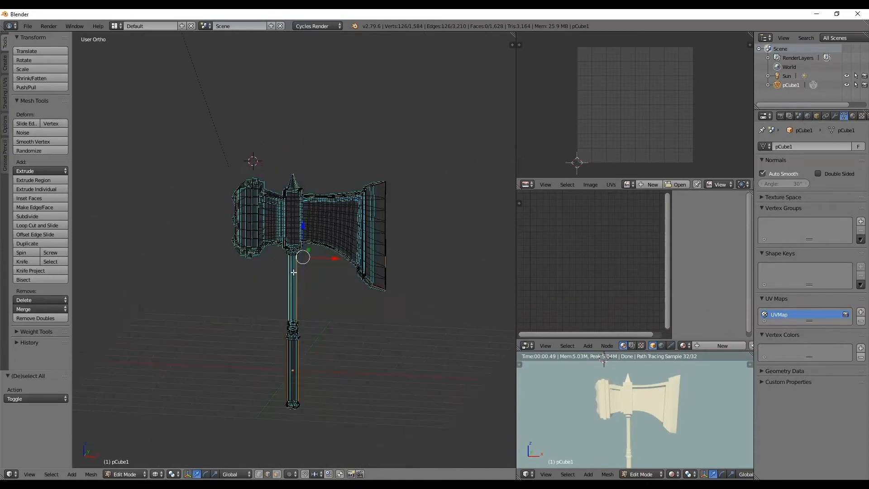
pyautogui.press('z')
pyautogui.press('KP_1')
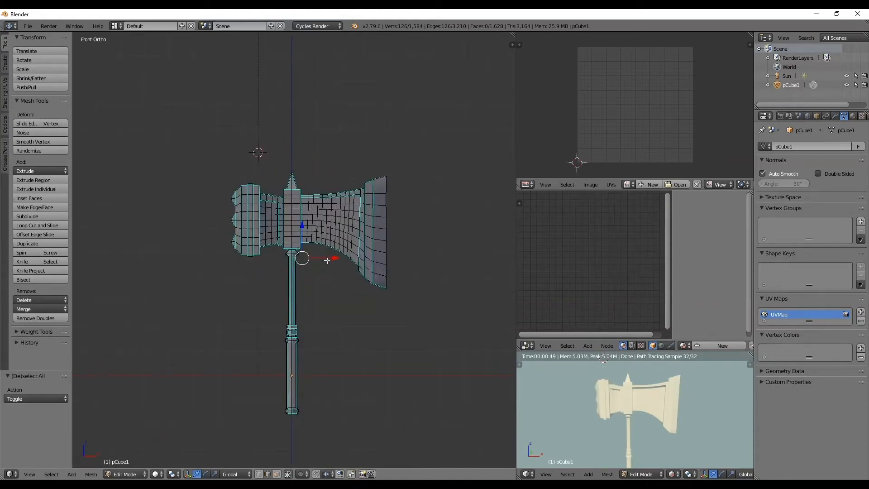
pyautogui.scroll(2, 327, 261)
pyautogui.hotkey('ctrl', 'e')
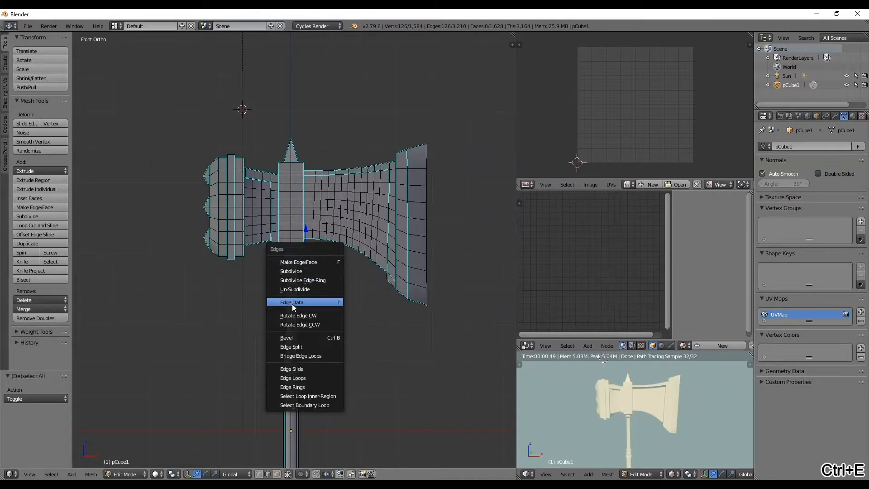
pyautogui.moveTo(292, 303)
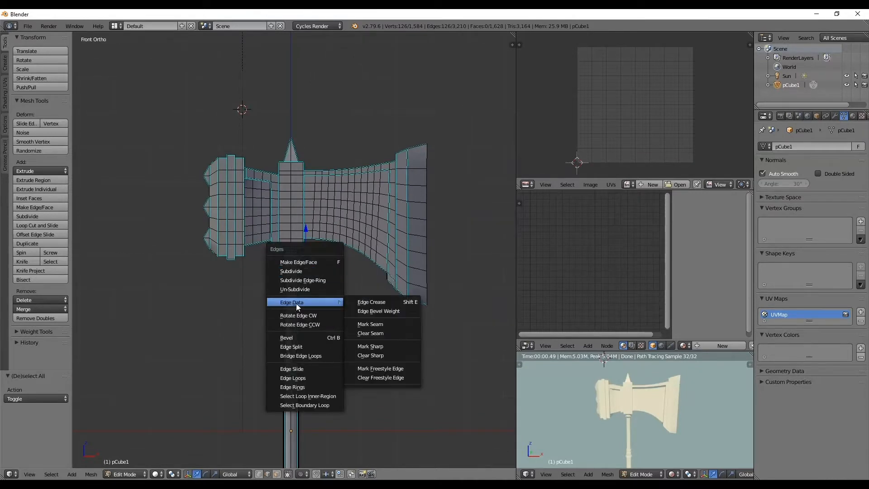
pyautogui.click(376, 326)
# - Inspect the seam around the axe, select the whole mesh in front view and unwrap it
pyautogui.moveTo(304, 258); pyautogui.dragTo(291, 272, button='middle')
pyautogui.moveTo(347, 246); pyautogui.dragTo(351, 189, button='middle')
pyautogui.moveTo(290, 284); pyautogui.dragTo(387, 267, button='middle')
pyautogui.keyDown('shift'); pyautogui.moveTo(388, 267); pyautogui.dragTo(393, 211, button='middle'); pyautogui.keyUp('shift')
pyautogui.keyDown('shift'); pyautogui.moveTo(358, 246); pyautogui.dragTo(346, 246, button='middle'); pyautogui.keyUp('shift')
pyautogui.press('KP_1')
pyautogui.press('a')
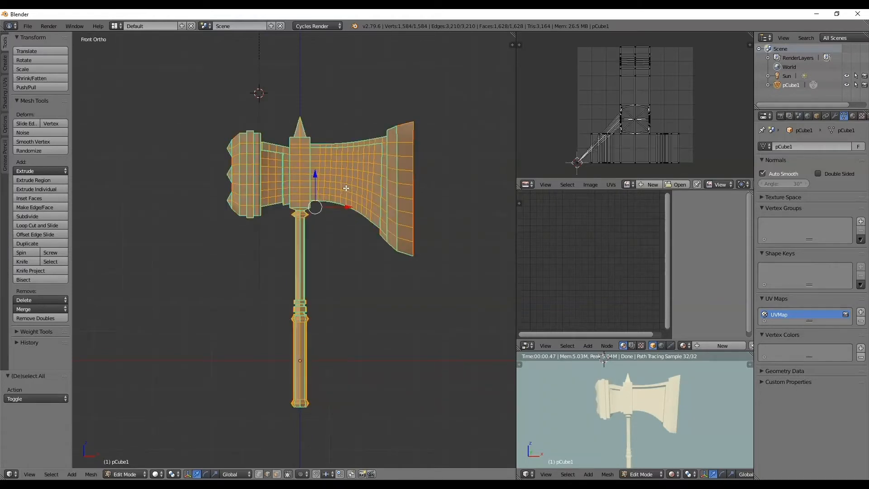
pyautogui.press('u')
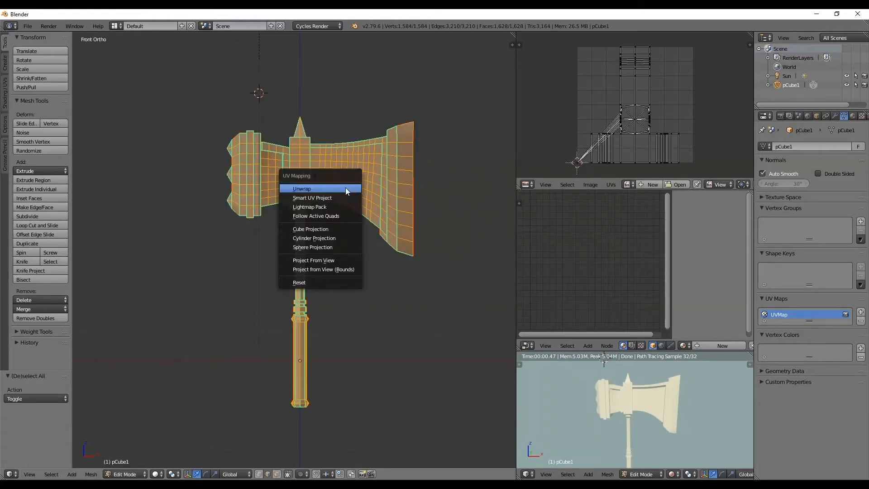
pyautogui.click(338, 188)
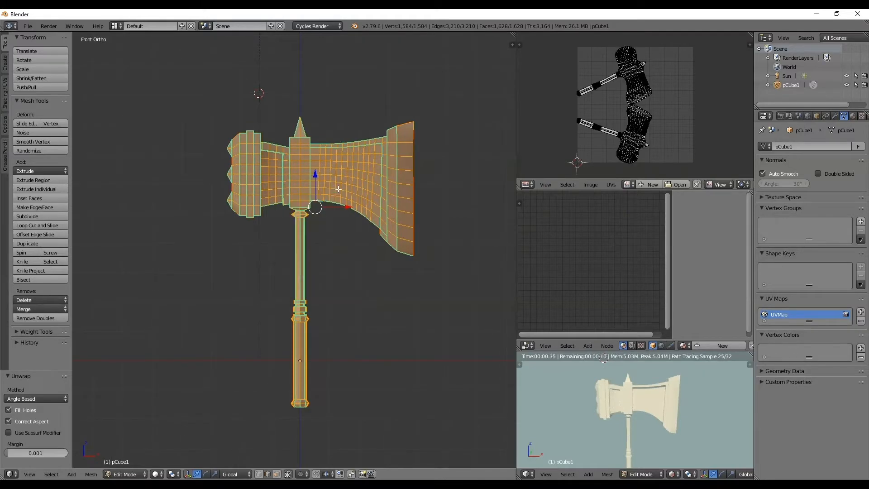
# - Make the UV/Image Editor taller at the Node Editor's expense and fit the whole UV layout in it
pyautogui.scroll(2, 670, 96)
pyautogui.scroll(-2, 670, 96)
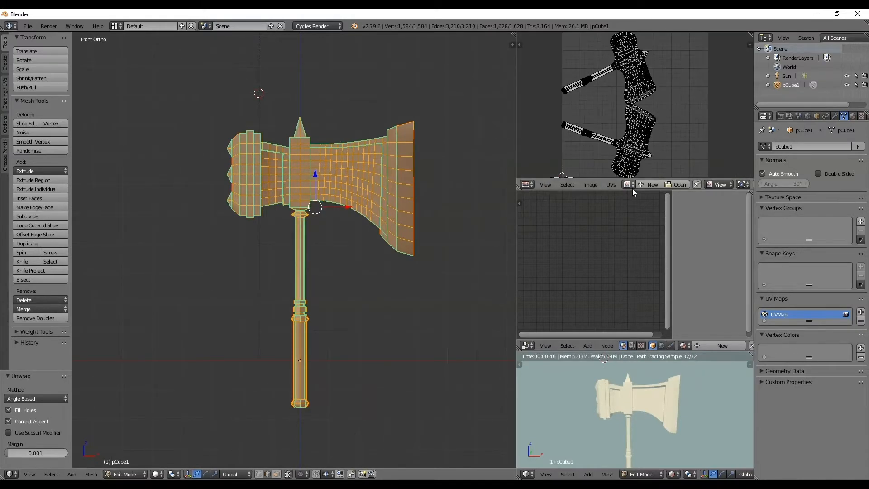
pyautogui.moveTo(624, 190); pyautogui.dragTo(623, 263)
pyautogui.scroll(1, 664, 88)
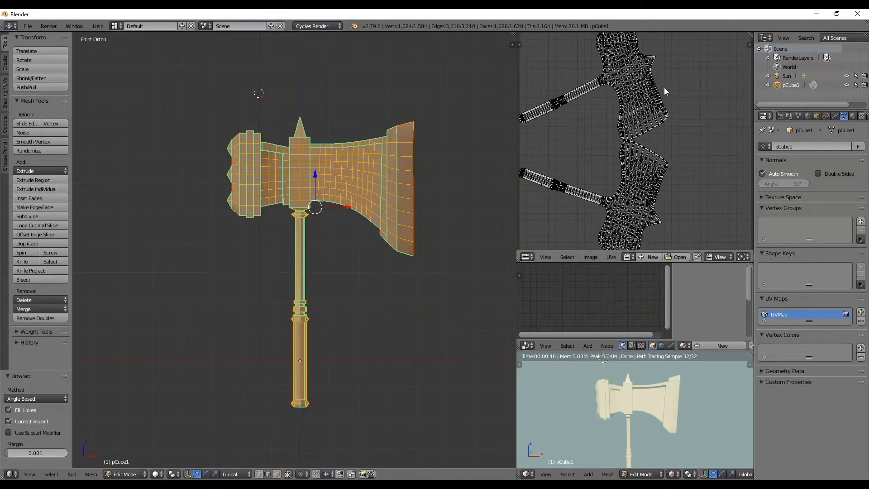
pyautogui.scroll(-1, 646, 111)
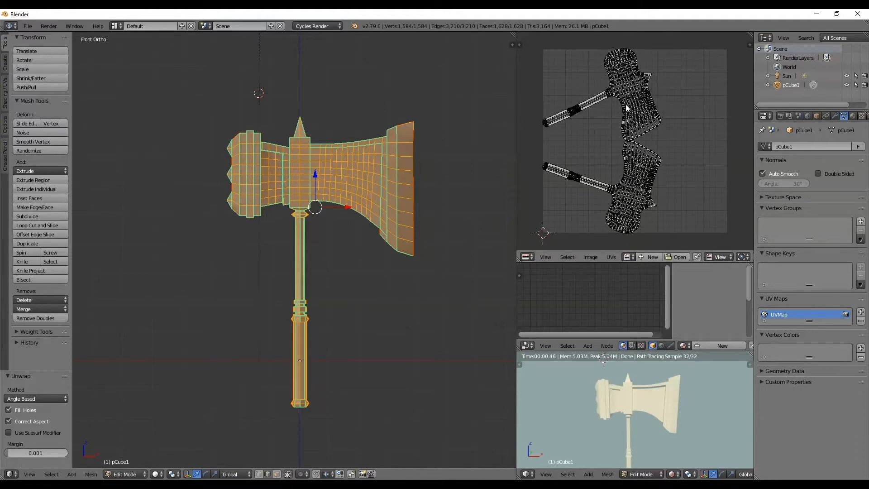
# - Select the upper axe UV island, move it 0.268 along X and rotate it 23.2° so its handle is about horizontal
pyautogui.press('a')
pyautogui.press('a')
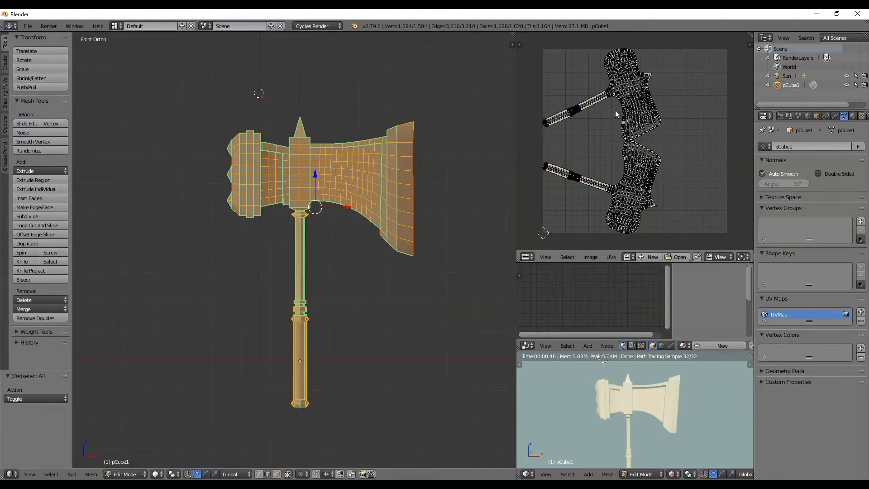
pyautogui.press('l')
pyautogui.press('g')
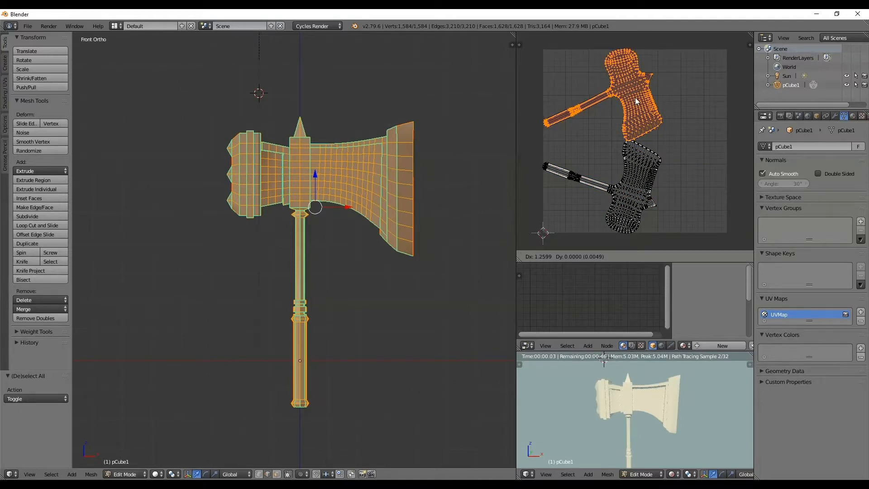
pyautogui.click(683, 100)
pyautogui.press('r')
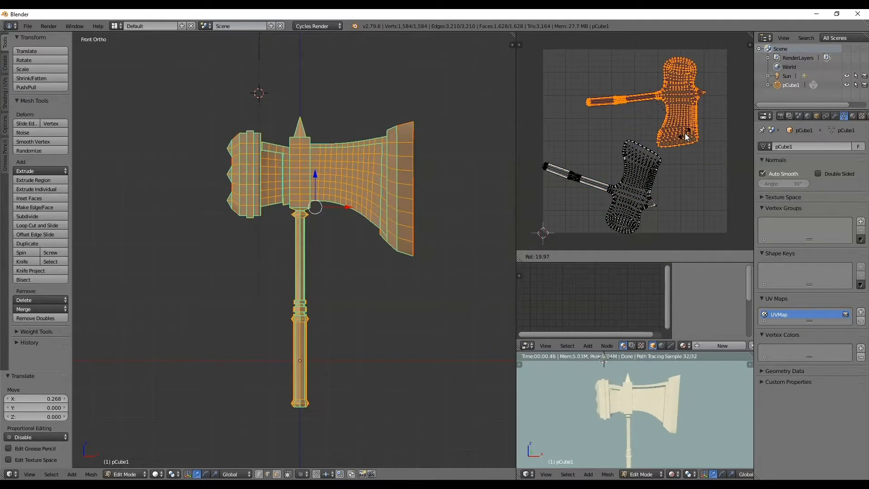
pyautogui.click(684, 140)
# - Scale the upper UV island by 1.553, position it within the UV square, fine-tune it with a 0.964 scale and an X-axis move, and deselect it
pyautogui.press('s')
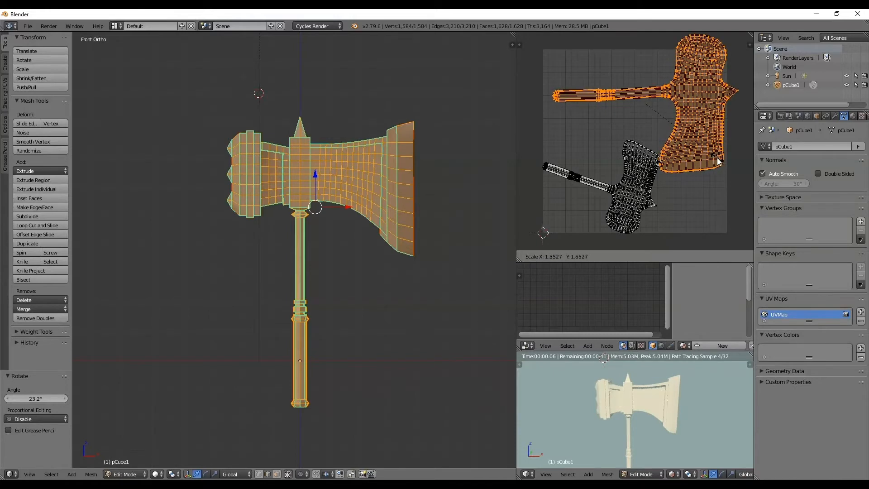
pyautogui.click(717, 159)
pyautogui.press('g')
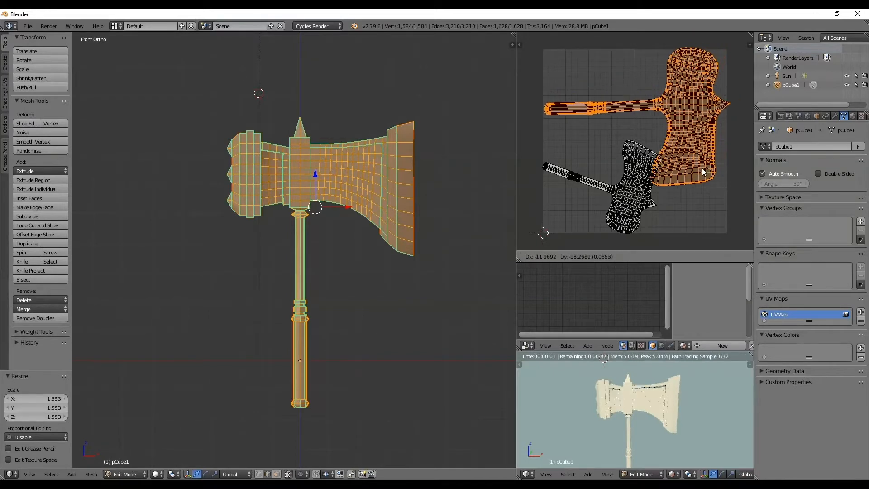
pyautogui.click(704, 170)
pyautogui.press('s')
pyautogui.click(710, 172)
pyautogui.press('g')
pyautogui.press('x')
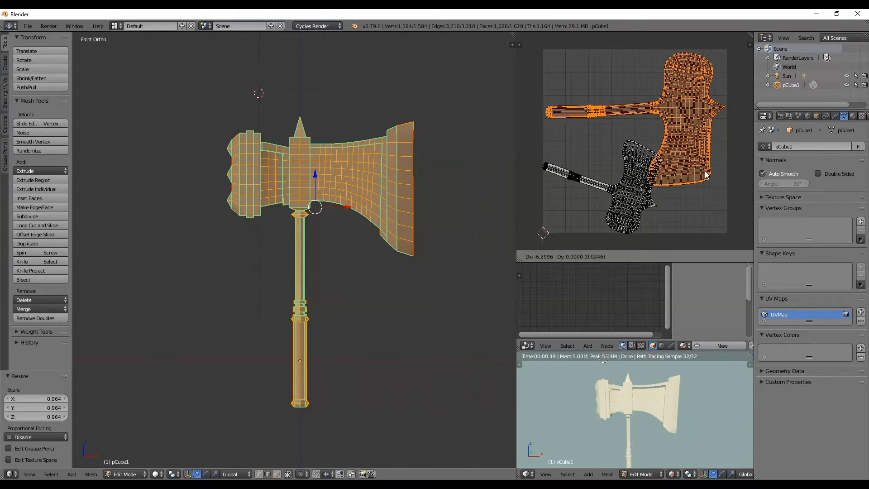
pyautogui.click(704, 170)
pyautogui.press('a')
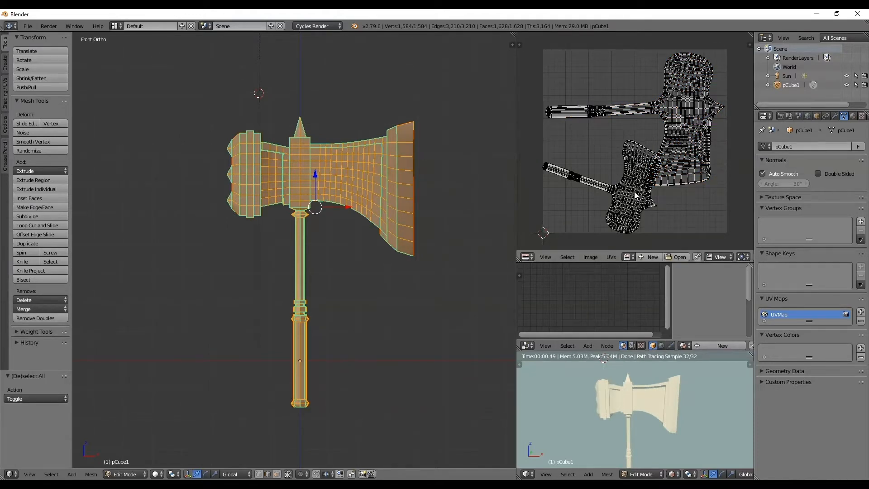
# - Select the lower axe UV island and rotate it -200° so its handle lies about horizontal
pyautogui.press('l')
pyautogui.press('r')
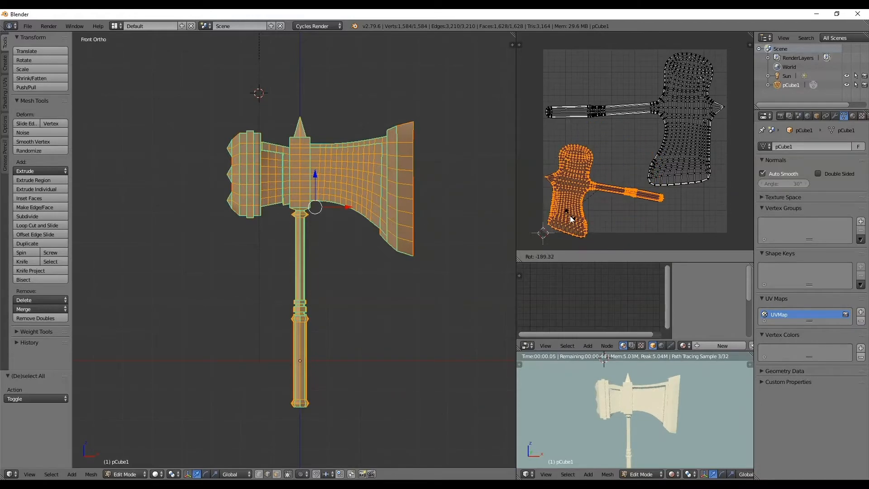
pyautogui.click(572, 221)
# - Try scaling the lower UV island by -1.812 and undo that scale
pyautogui.press('s')
pyautogui.rightClick(574, 166)
pyautogui.press('s')
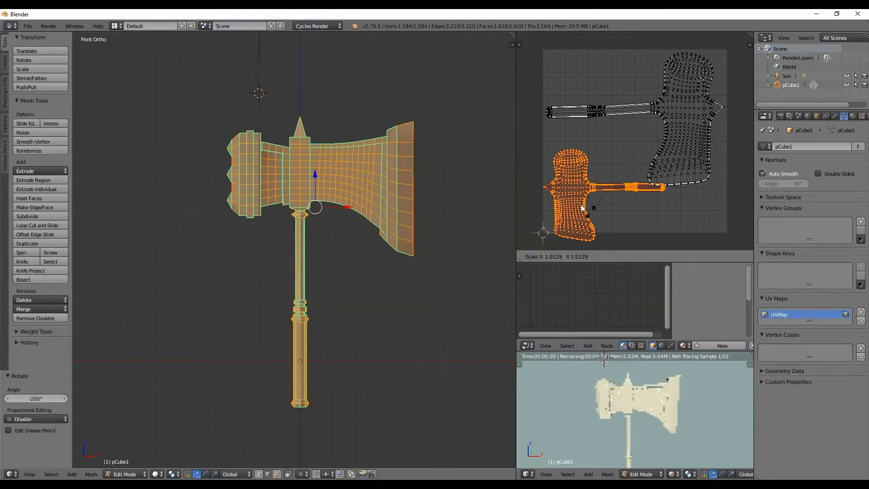
pyautogui.click(639, 208)
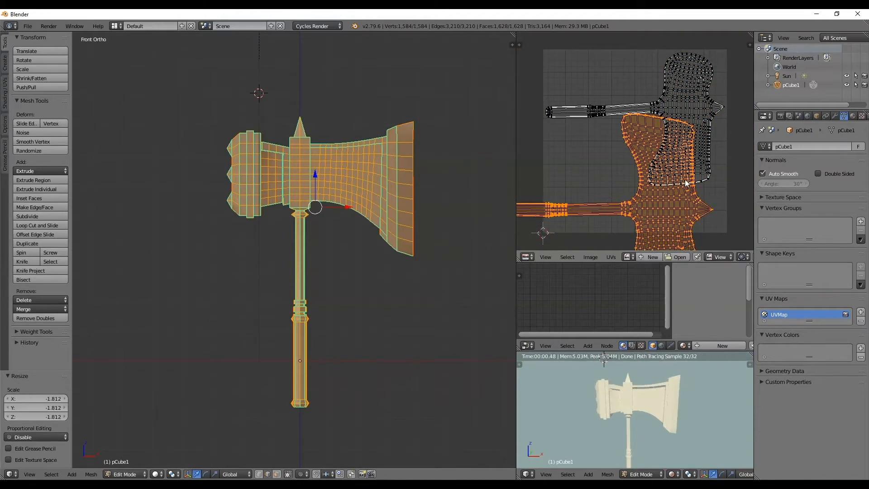
pyautogui.hotkey('ctrl', 'z')
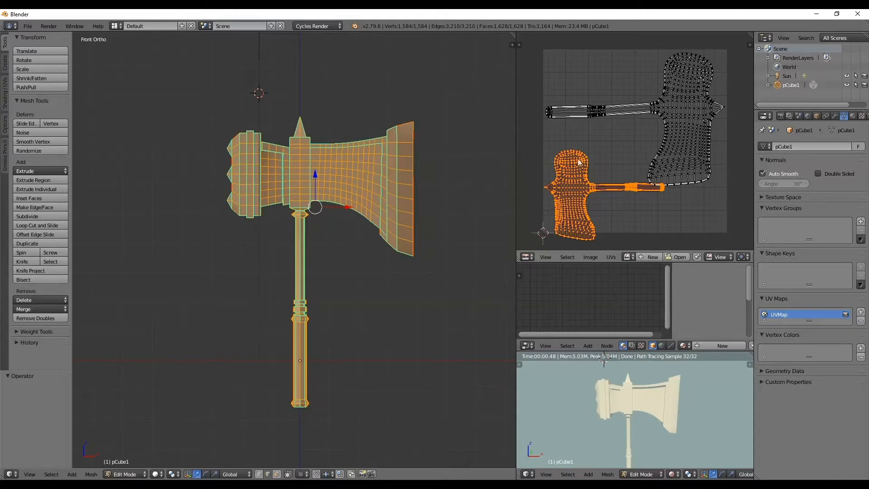
# - Move the lower UV island 0.054 along X and 0.162 along Y
pyautogui.press('g')
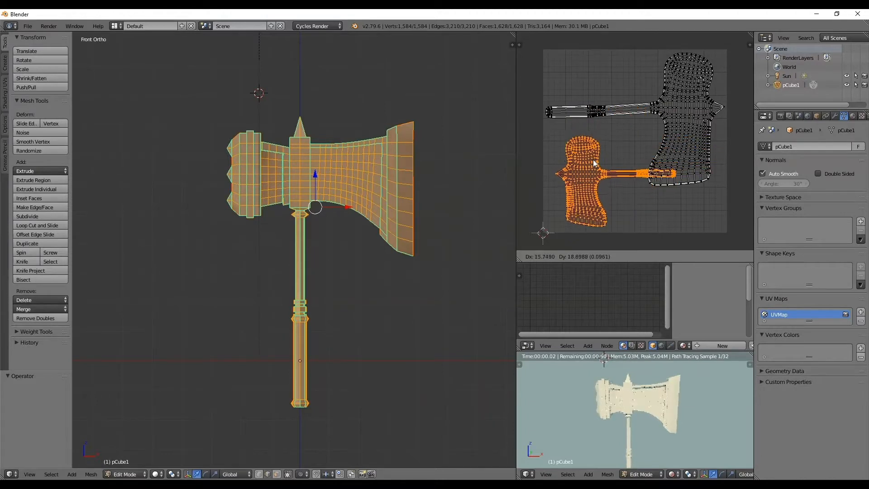
pyautogui.click(674, 146)
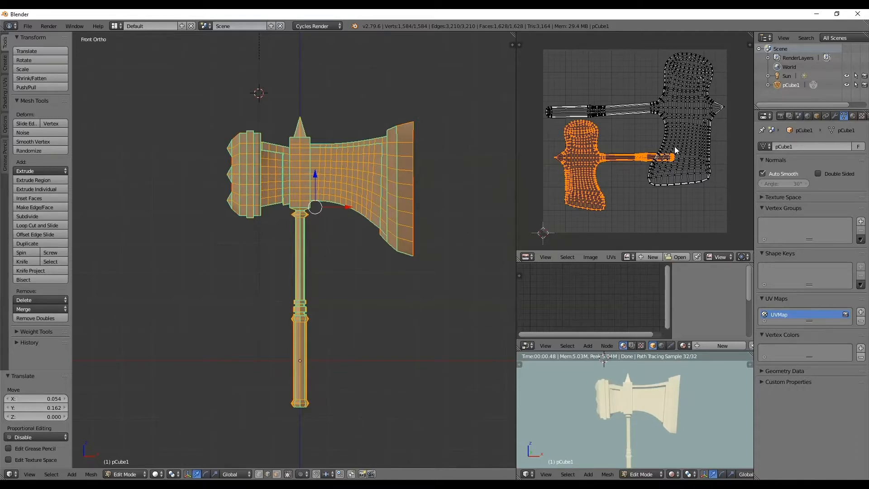
pyautogui.press('r')
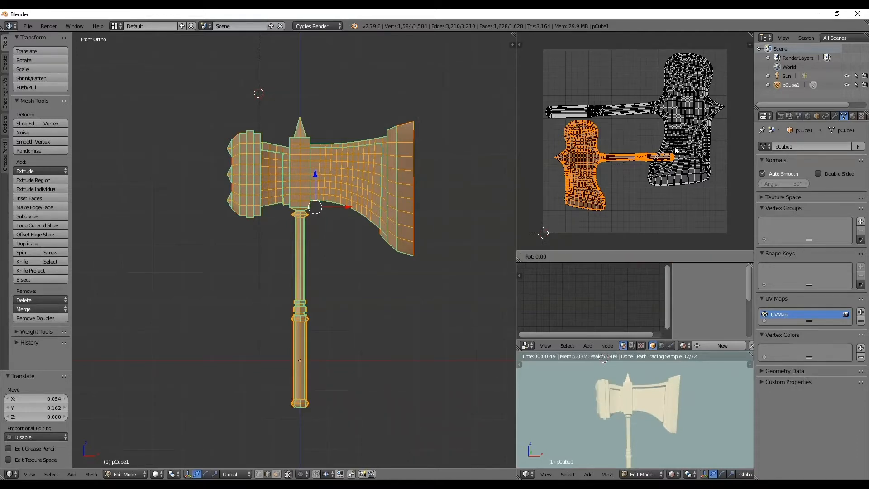
pyautogui.rightClick(640, 162)
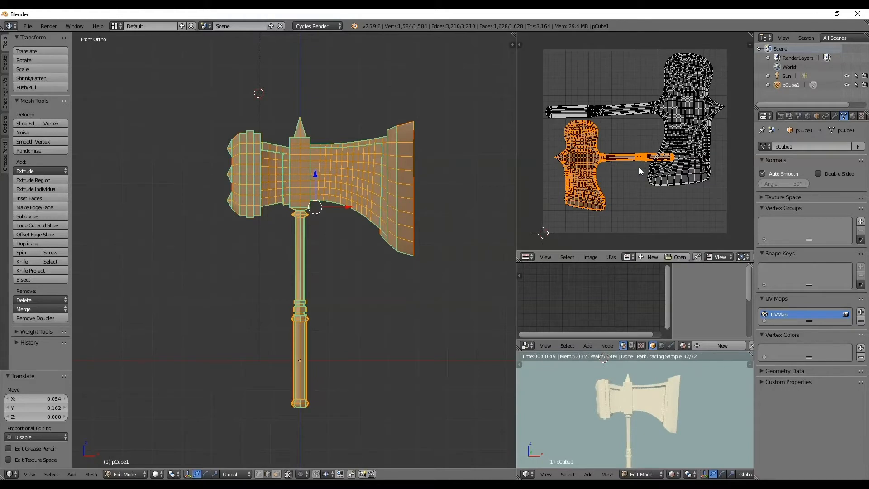
pyautogui.press('s')
pyautogui.write('-1')
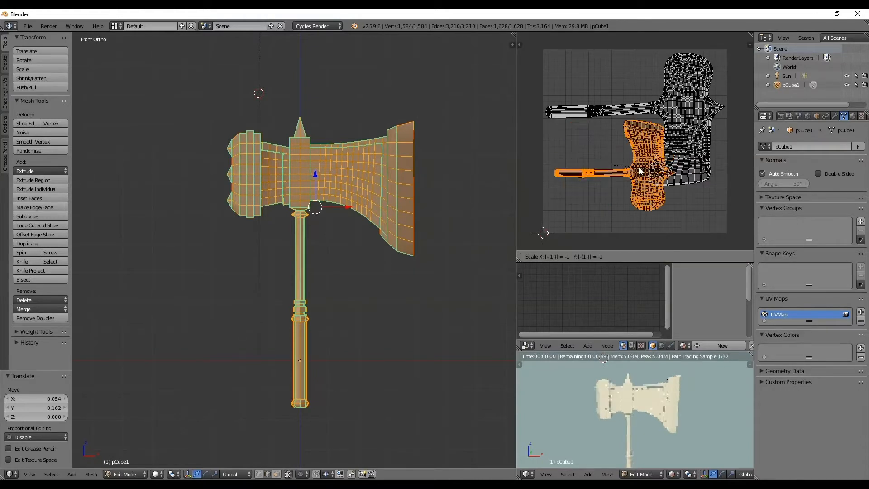
pyautogui.press('Escape')
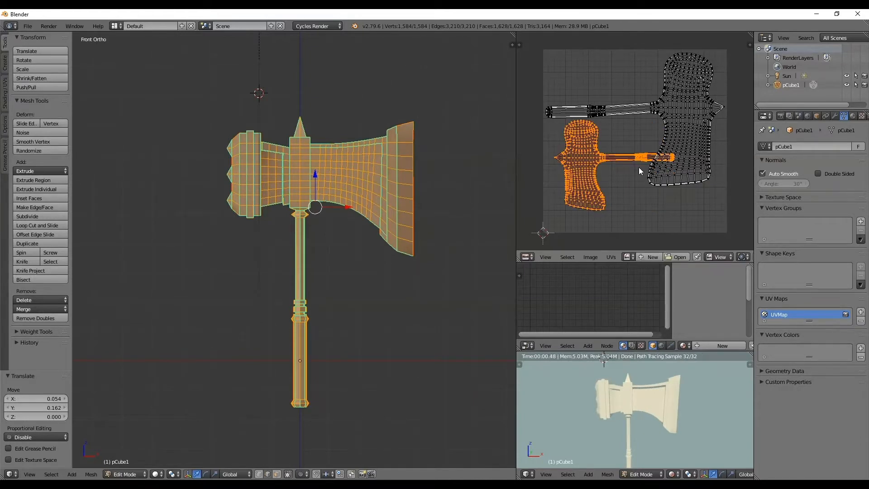
# - Mirror the lower UV island with a -1 scale along X and rotate it 177°
pyautogui.write('sx-1')
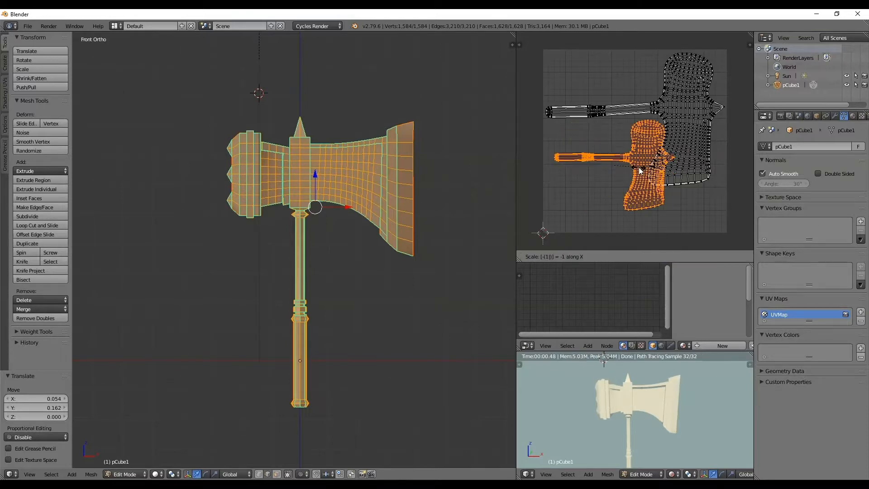
pyautogui.press('Return')
pyautogui.press('r')
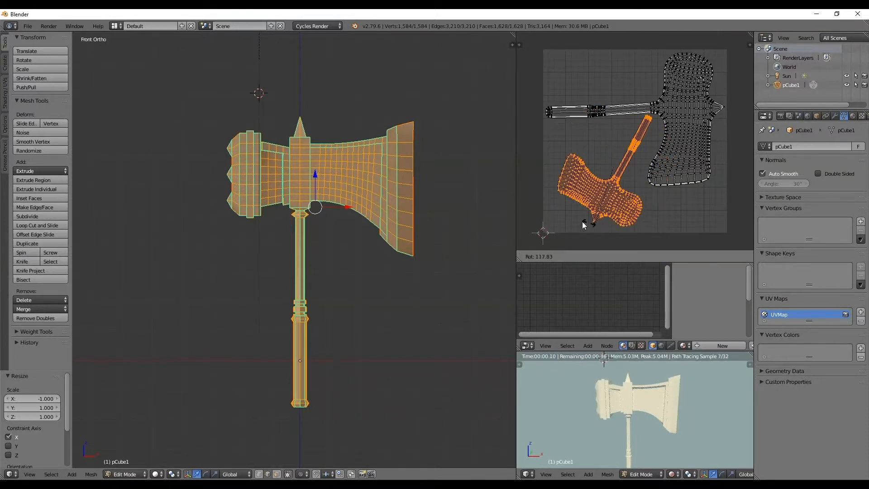
pyautogui.click(563, 180)
# - Scale the lower UV island by 1.374 and move it 0.076 along X and -0.037 along Y
pyautogui.press('s')
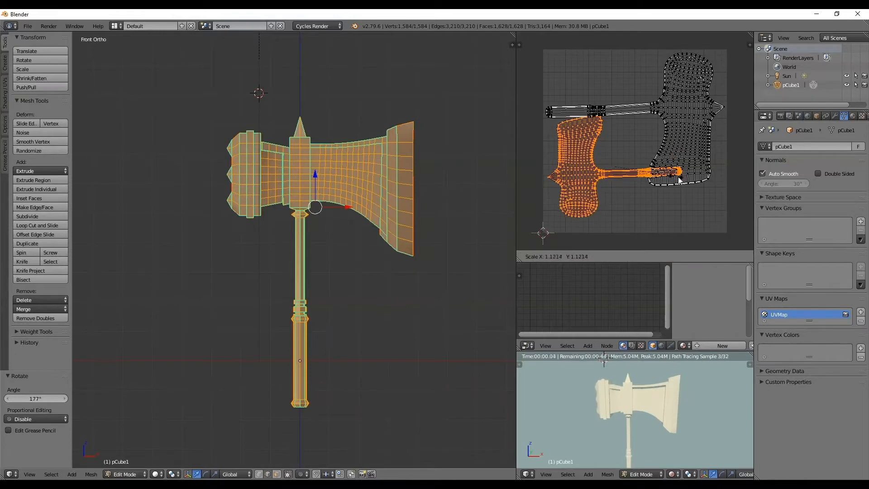
pyautogui.click(691, 186)
pyautogui.press('g')
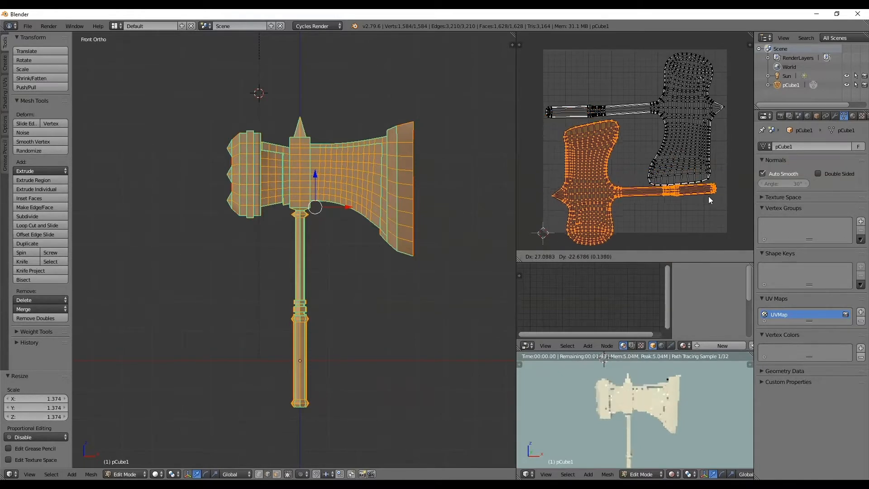
pyautogui.click(701, 187)
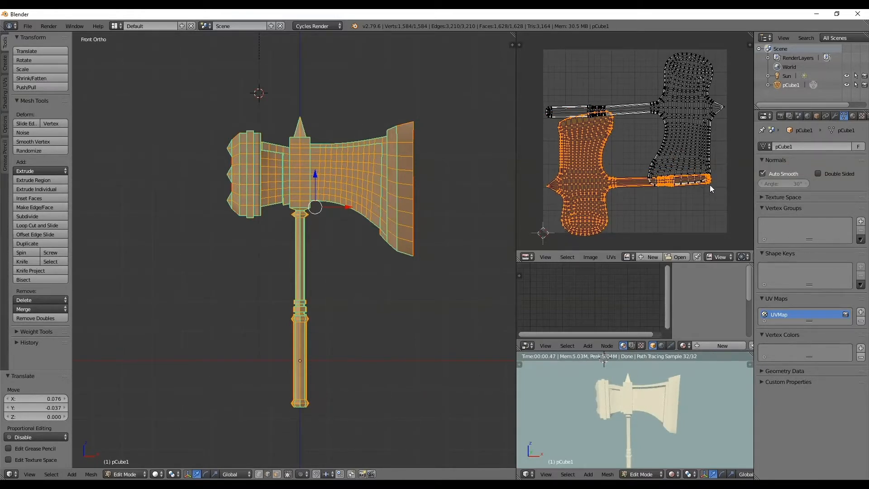
# - Select only the upper UV island, scale it by 0.914 and move it 0.020 along X and 0.047 along Y
pyautogui.press('a')
pyautogui.press('l')
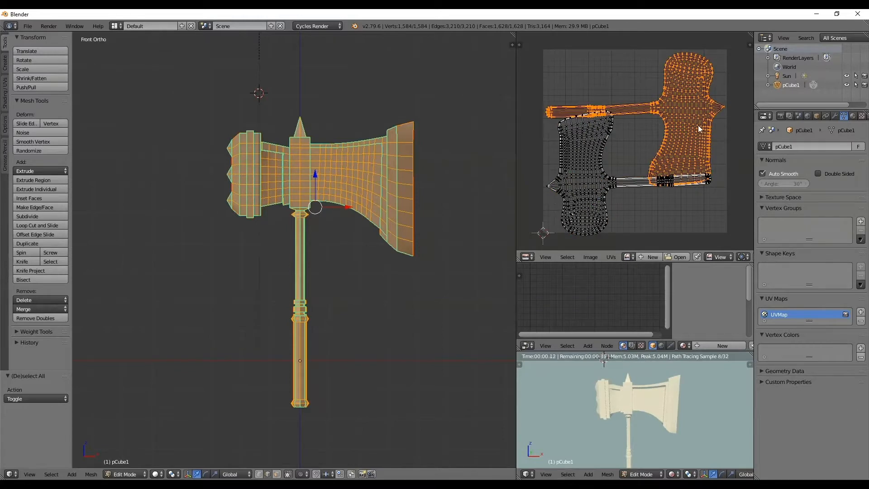
pyautogui.press('s')
pyautogui.click(702, 149)
pyautogui.press('g')
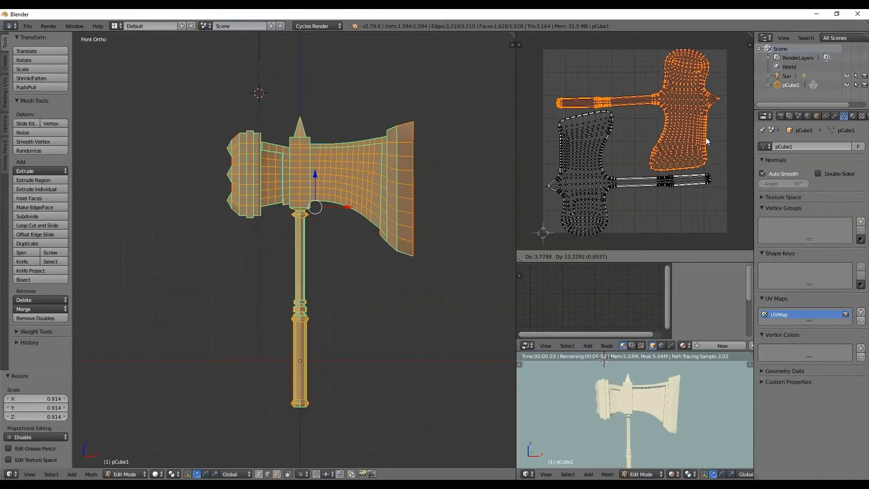
pyautogui.click(705, 139)
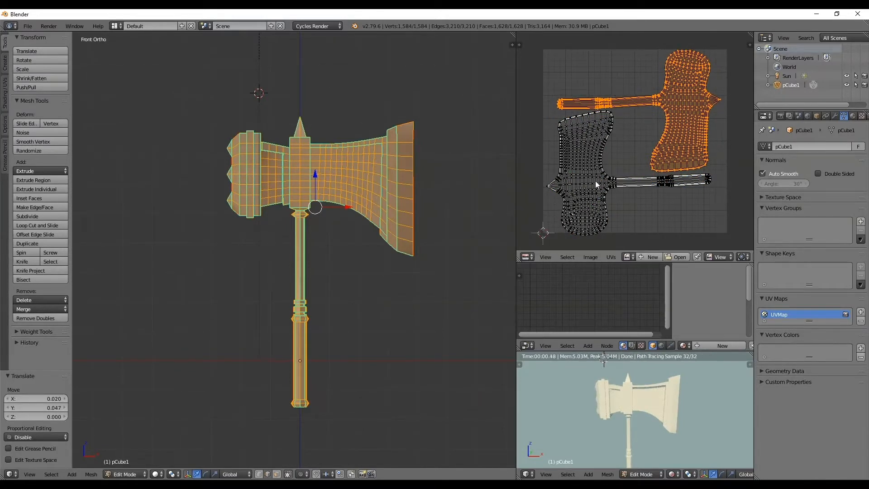
# - Select only the lower UV island, rotate it slightly clockwise and scale it by 0.956
pyautogui.press('l')
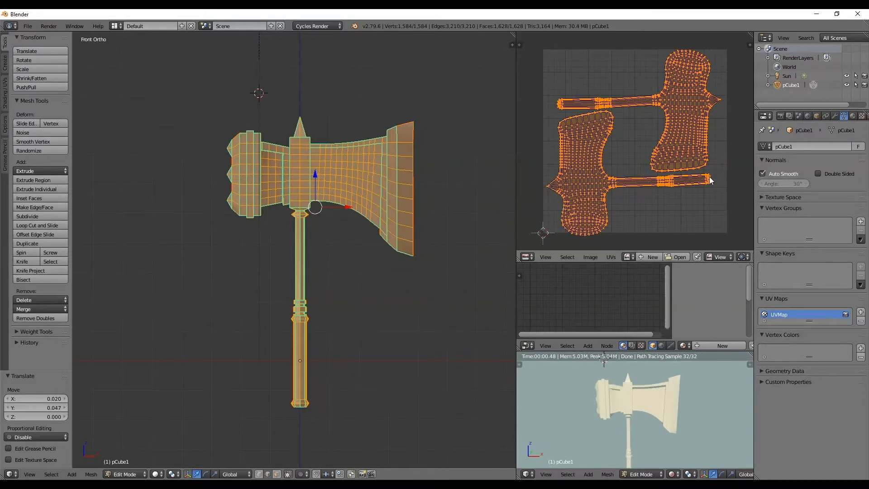
pyautogui.press('a')
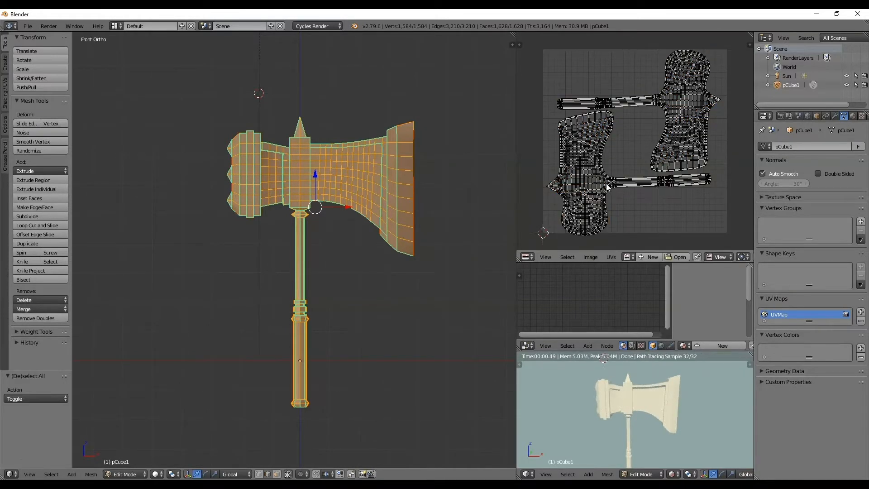
pyautogui.press('l')
pyautogui.press('r')
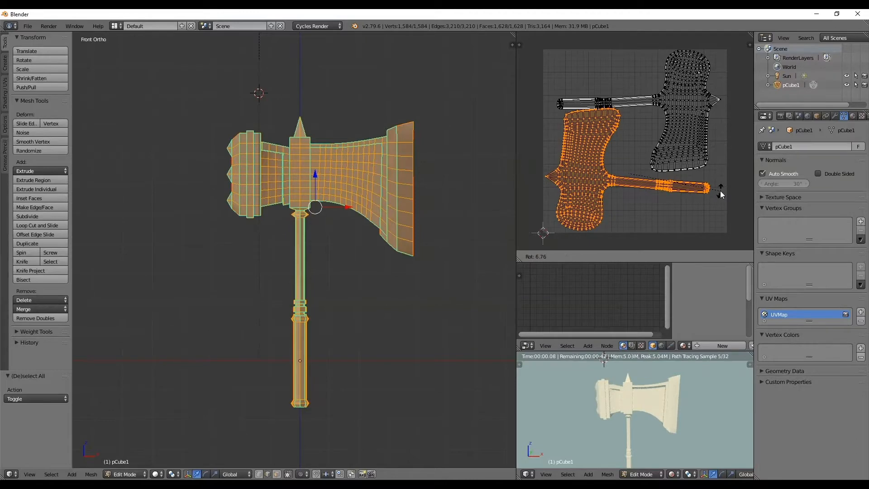
pyautogui.click(707, 189)
pyautogui.press('s')
pyautogui.click(702, 190)
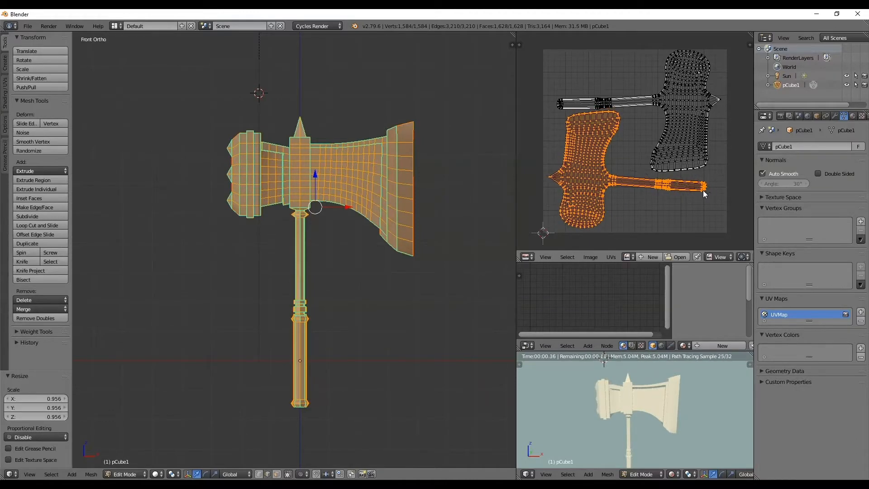
# - Nudge the lower UV island by -0.007 along X and -0.012 along Y, and again by -0.002 and -0.005
pyautogui.press('g')
pyautogui.click(701, 192)
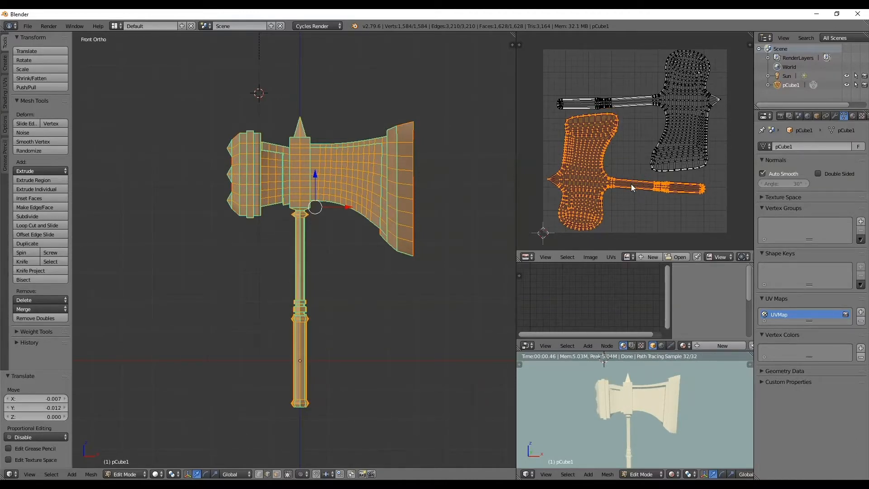
pyautogui.press('g')
pyautogui.click(630, 186)
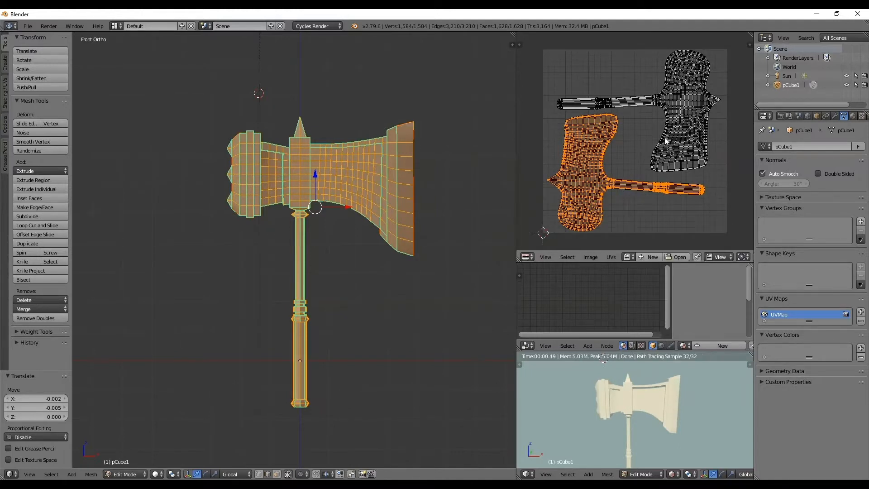
# - Nudge the upper UV island slightly right and down within the UV square, and deselect all UVs
pyautogui.press('a')
pyautogui.press('l')
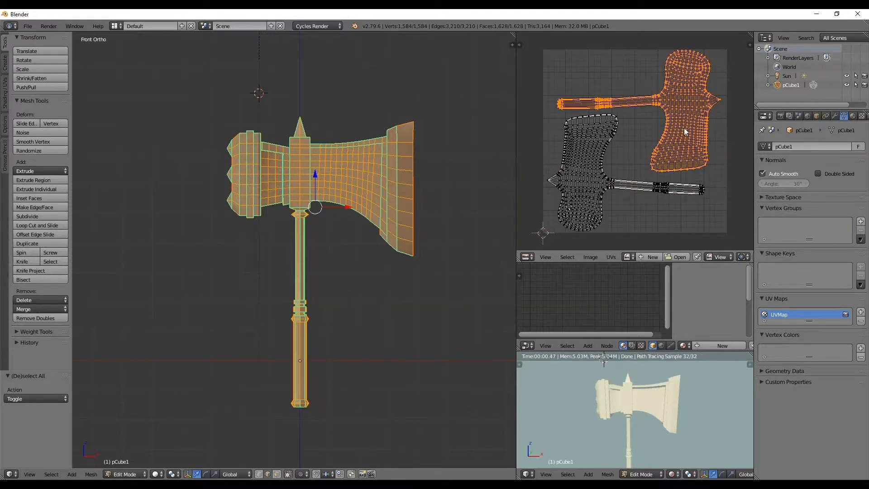
pyautogui.press('g')
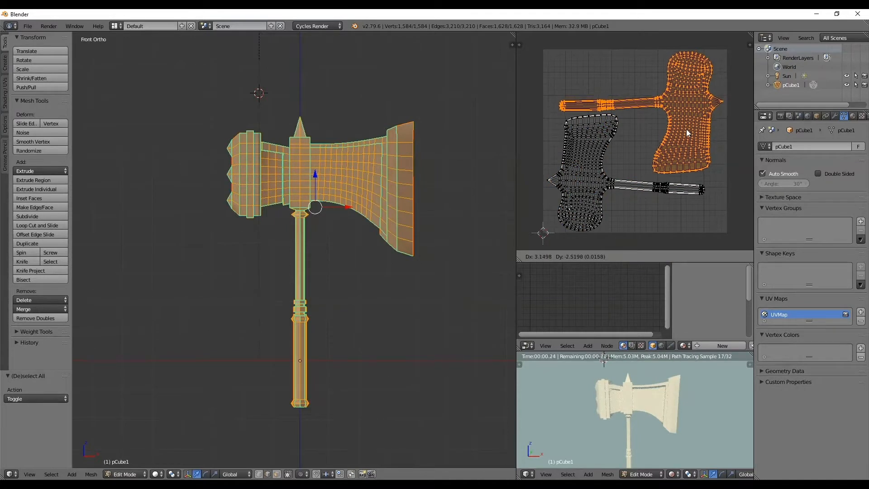
pyautogui.click(686, 129)
pyautogui.press('a')
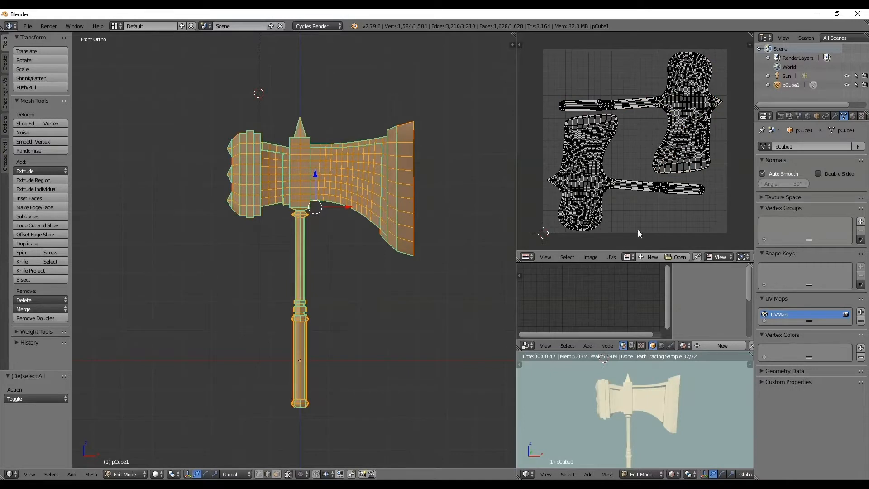
# - Create a new blank image named Axe-texture, 4096 px wide and 4096 px high, for the UV layout
pyautogui.click(645, 256)
pyautogui.click(662, 252)
pyautogui.write('AxeTexture')
pyautogui.press('Tab')
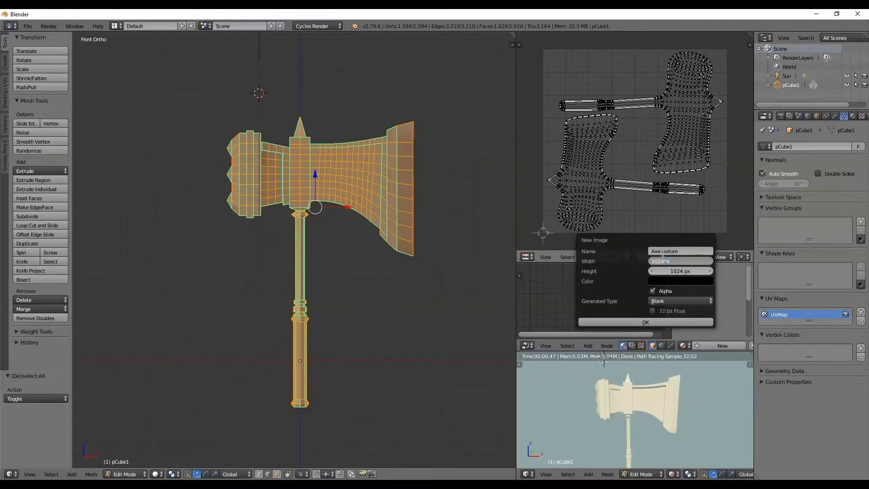
pyautogui.press('Tab')
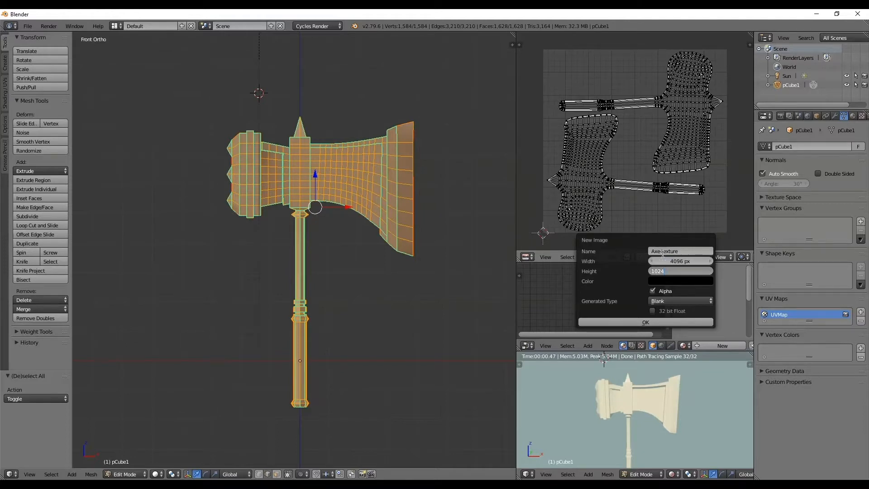
pyautogui.write('*4')
pyautogui.press('Tab')
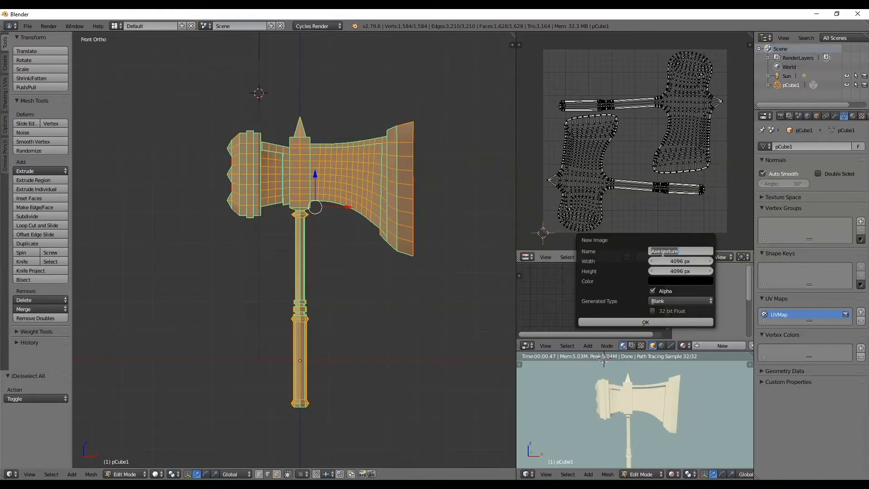
pyautogui.click(648, 324)
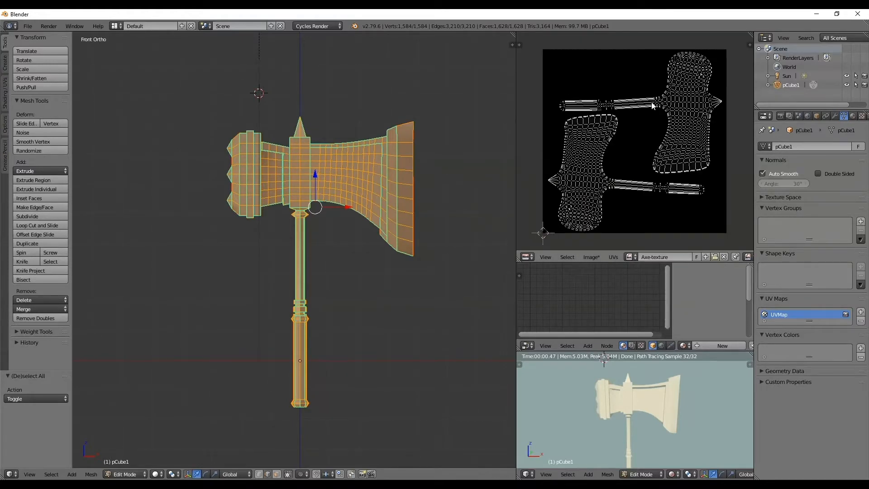
# - Try to save the texture image as Axe-texture.png in the Texture folder on the Desktop
pyautogui.moveTo(657, 81); pyautogui.dragTo(657, 90, button='middle')
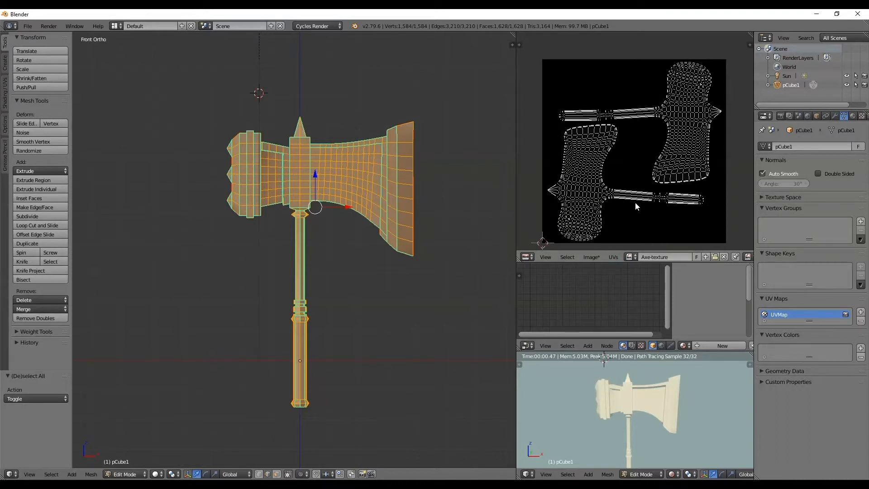
pyautogui.click(589, 257)
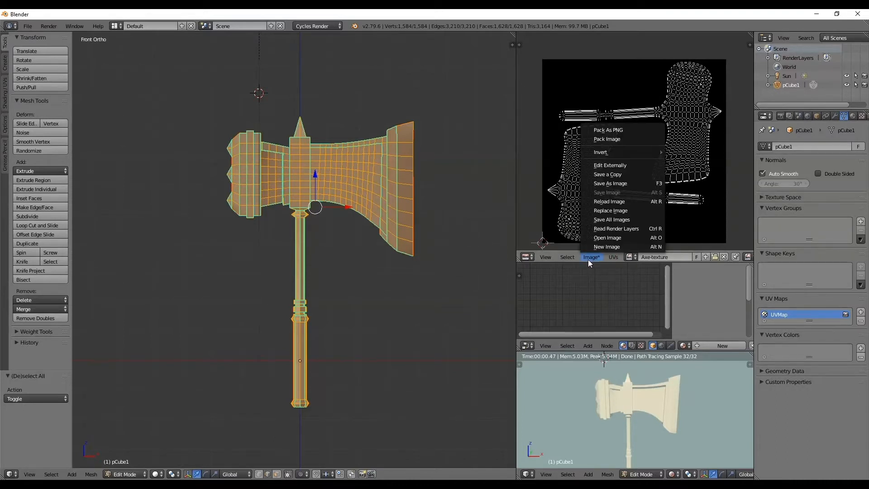
pyautogui.click(620, 186)
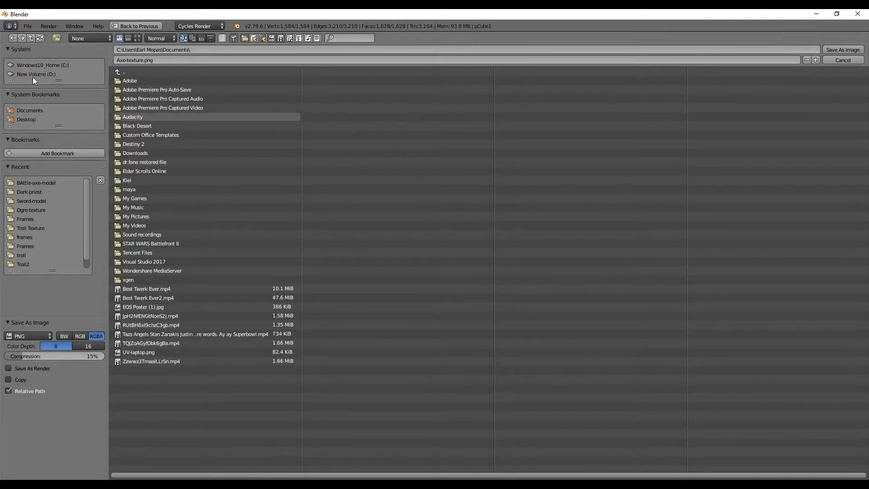
pyautogui.click(27, 119)
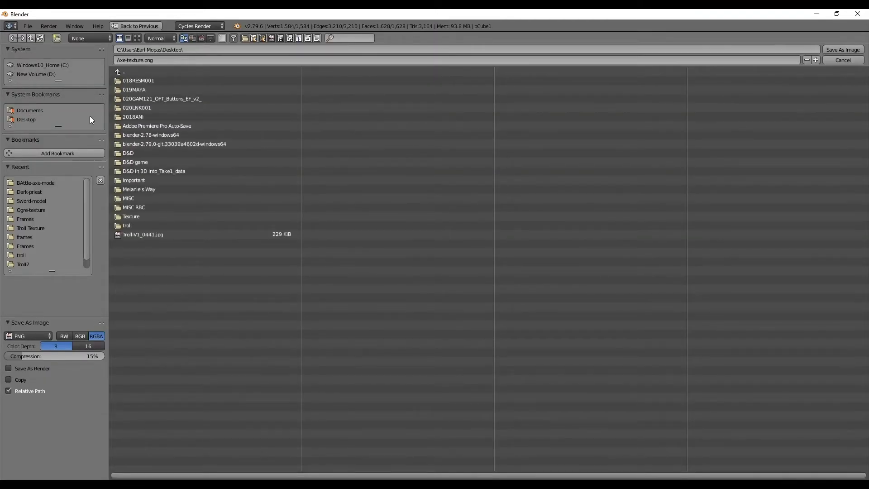
pyautogui.click(137, 215)
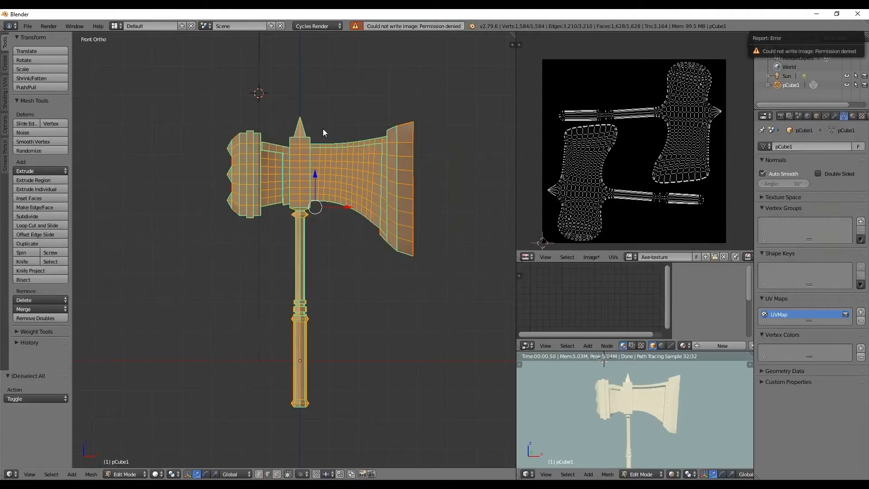
# - Save the texture image as Axe-texture.png in a new folder named Axe inside D:\TEXTURES
pyautogui.click(591, 257)
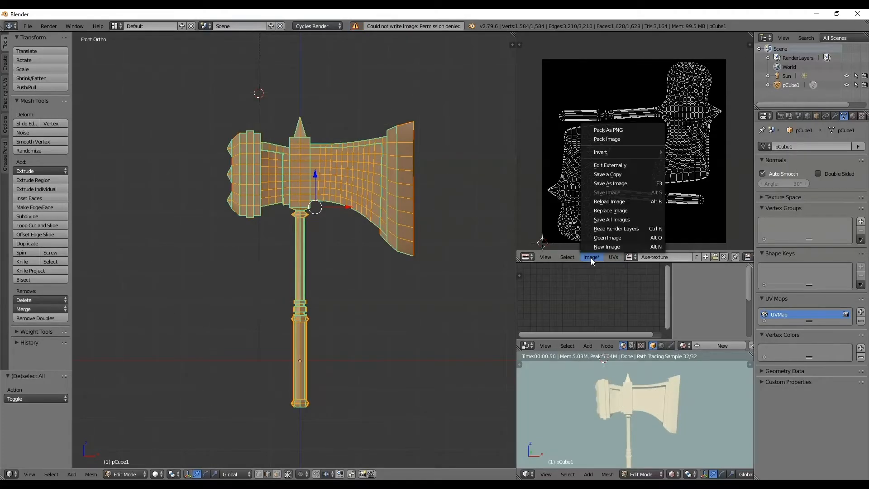
pyautogui.click(609, 183)
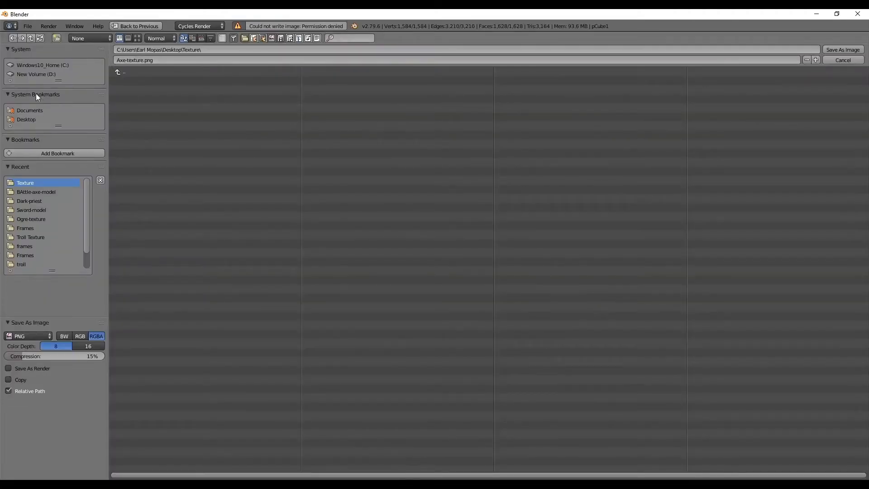
pyautogui.click(40, 73)
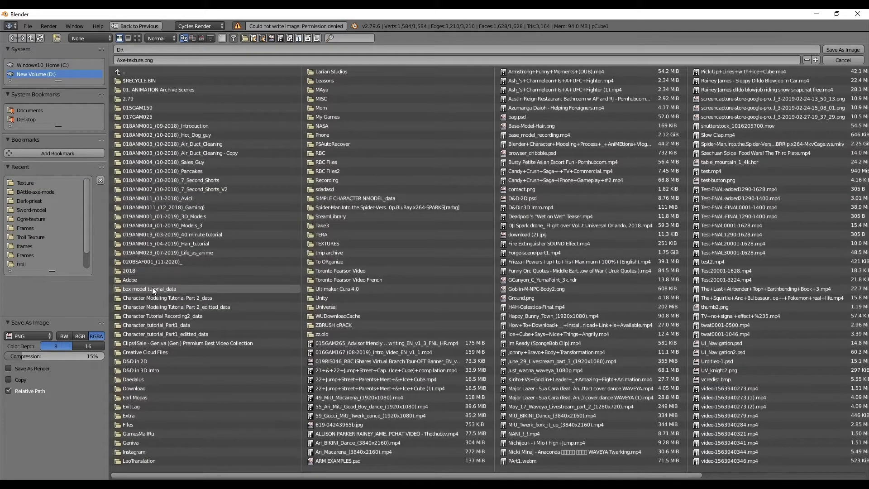
pyautogui.click(338, 244)
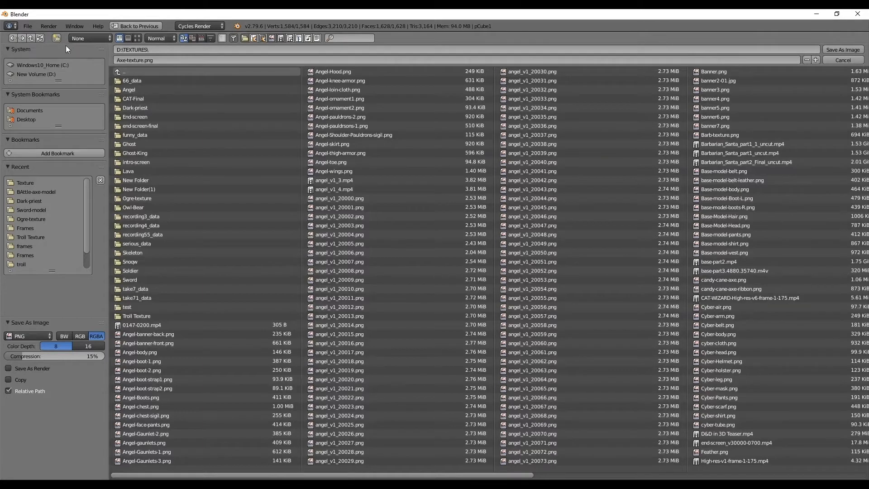
pyautogui.click(57, 37)
pyautogui.write('A')
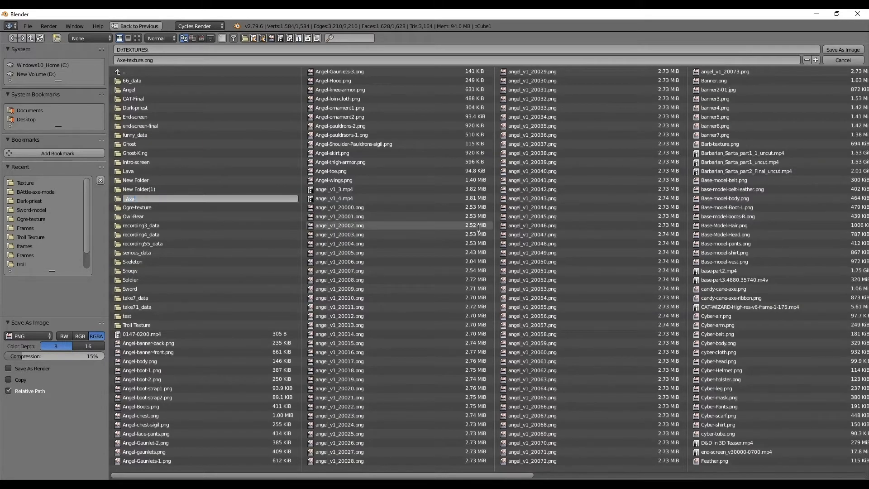
pyautogui.write('xe')
pyautogui.press('Return')
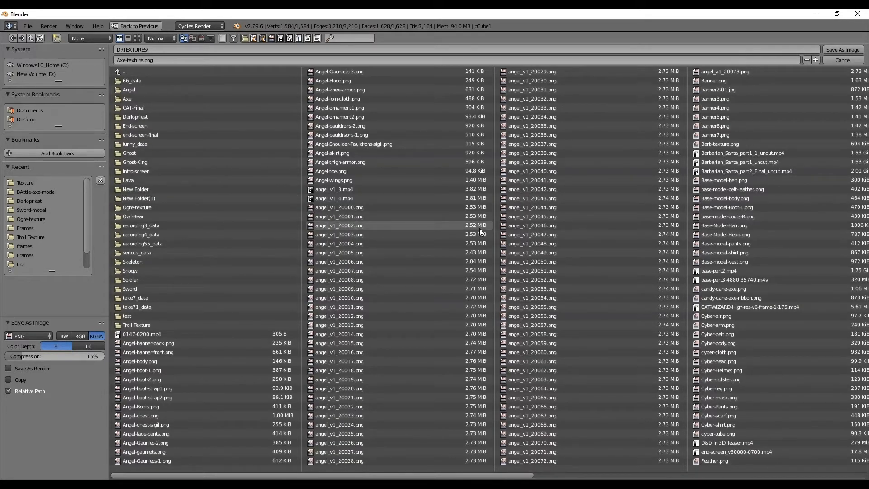
pyautogui.click(204, 99)
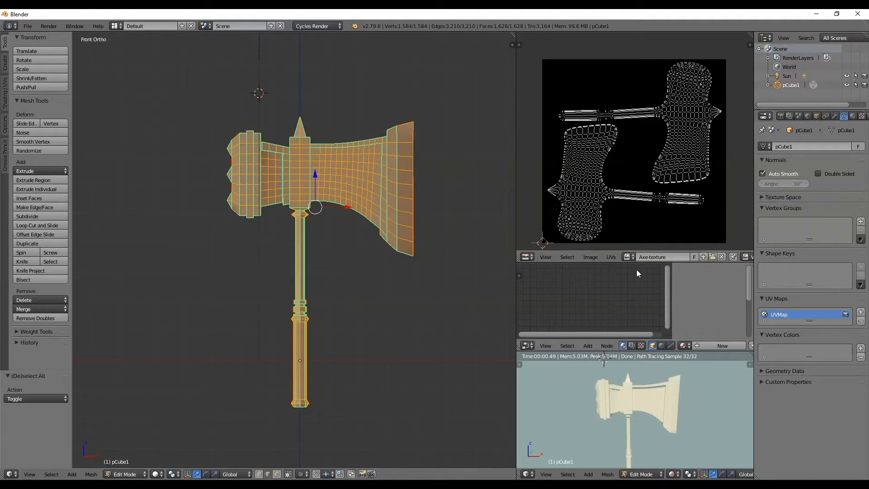
# - Enlarge the node editor area upward and create a new material for the axe
pyautogui.moveTo(640, 261); pyautogui.dragTo(639, 148)
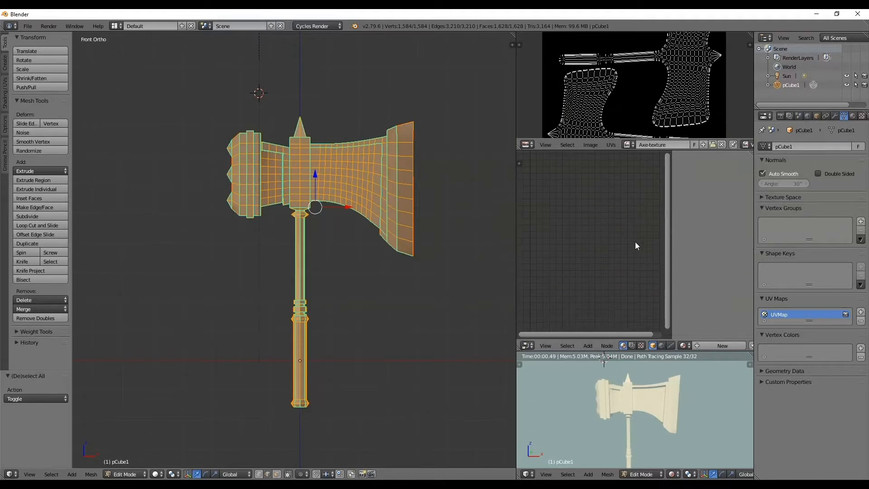
pyautogui.scroll(-3, 682, 346)
pyautogui.scroll(-2, 681, 346)
pyautogui.click(627, 346)
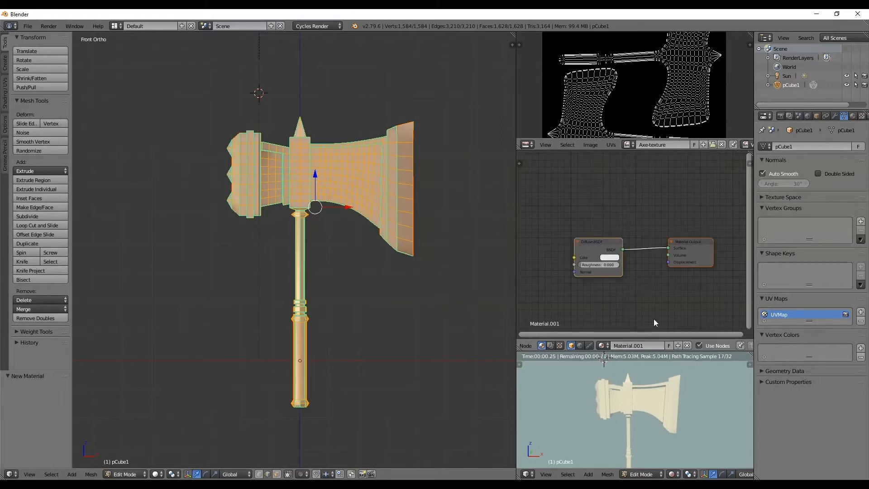
# - Add an Image Texture node before the Diffuse BSDF and connect its Color output to the shader's Color input
pyautogui.scroll(2, 664, 237)
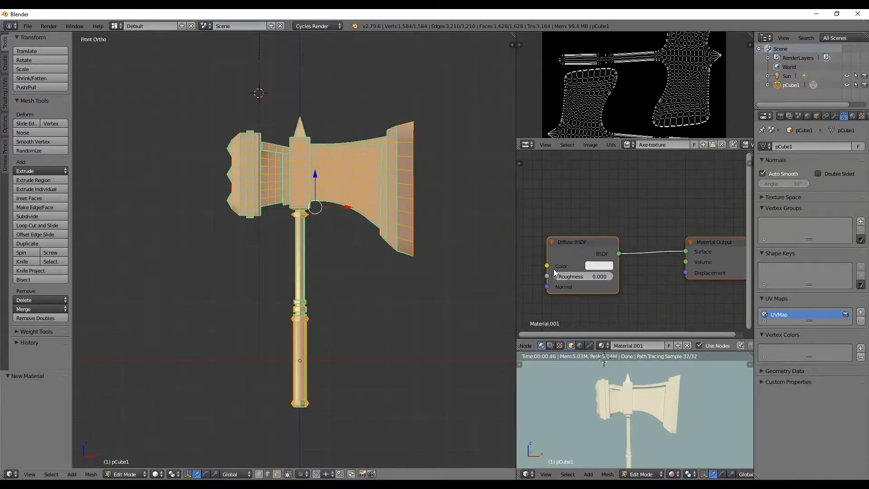
pyautogui.scroll(-1, 338, 143)
pyautogui.scroll(-1, 620, 231)
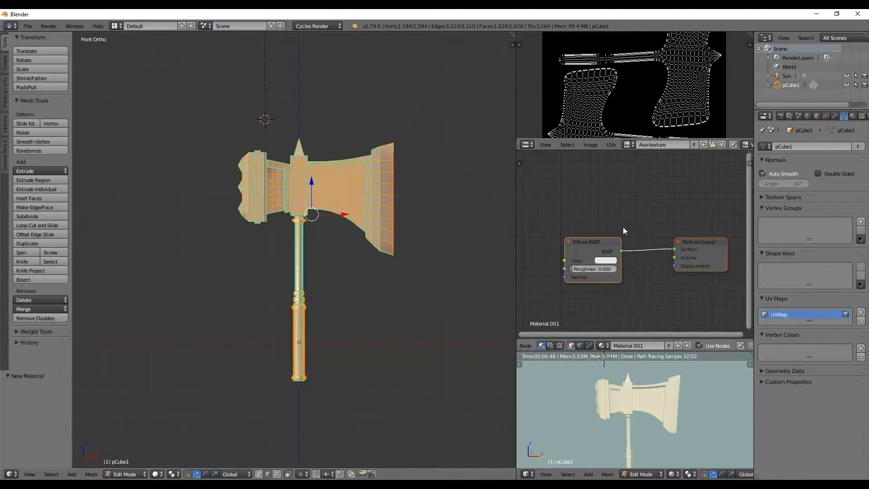
pyautogui.moveTo(608, 232); pyautogui.dragTo(659, 220, button='middle')
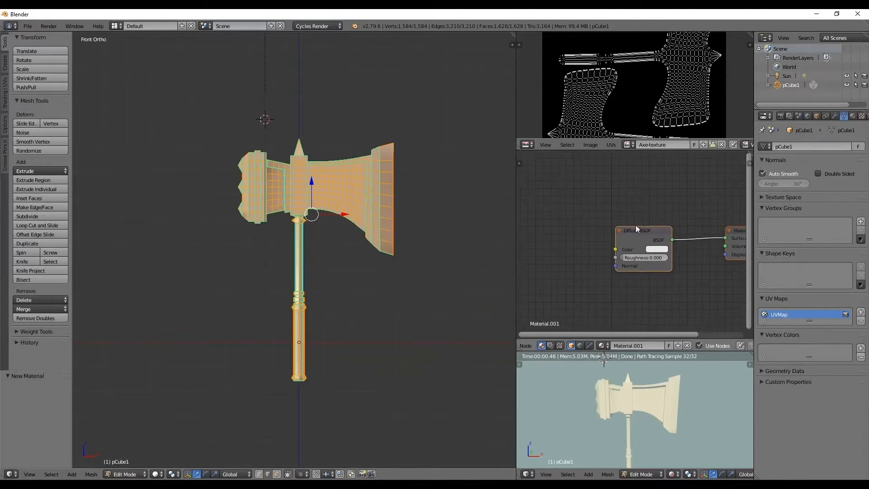
pyautogui.hotkey('shift', 'a')
pyautogui.moveTo(595, 254)
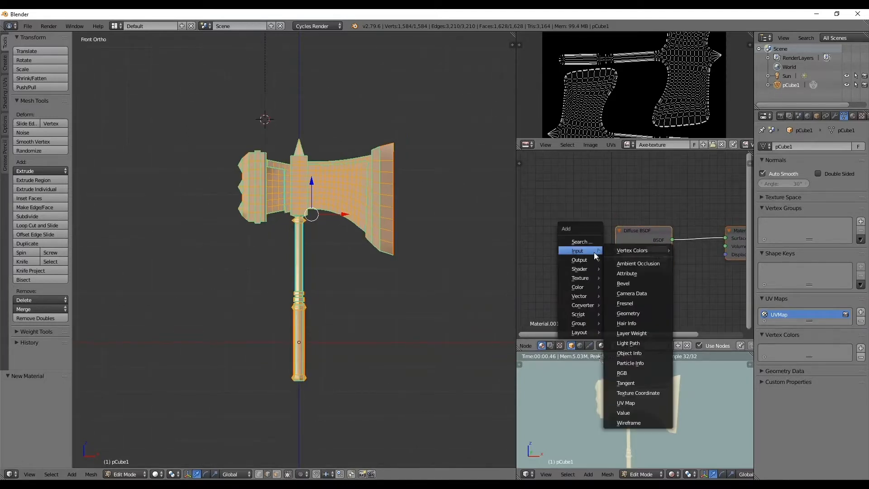
pyautogui.moveTo(588, 268)
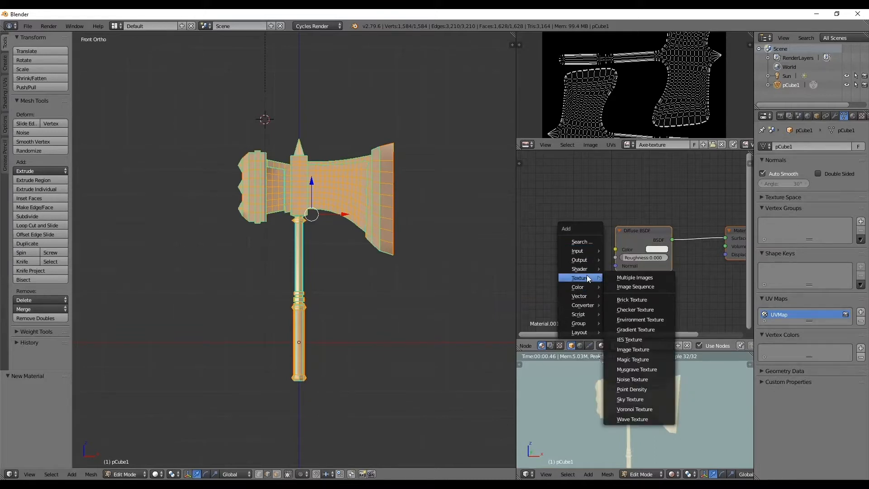
pyautogui.click(632, 349)
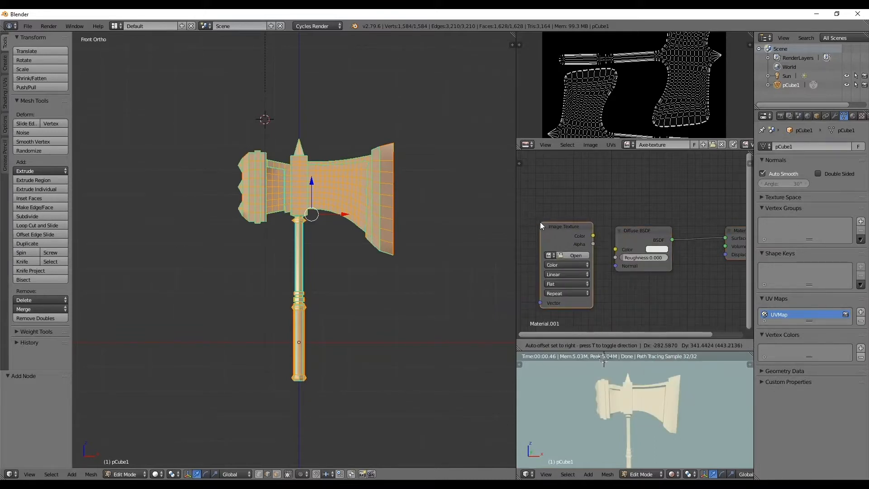
pyautogui.click(539, 222)
pyautogui.moveTo(593, 236); pyautogui.dragTo(615, 249)
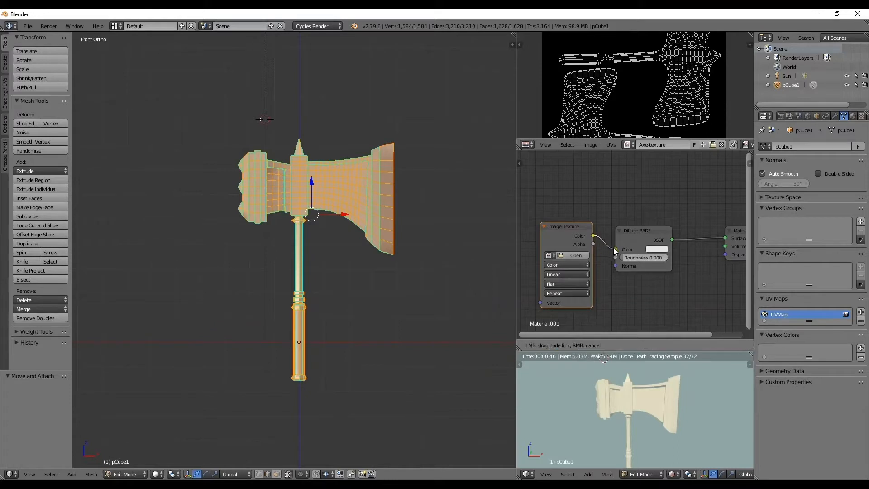
# - Load Axe-texture.png from D:\TEXTURES\Axe into the Image Texture node
pyautogui.moveTo(634, 413); pyautogui.dragTo(668, 404, button='middle')
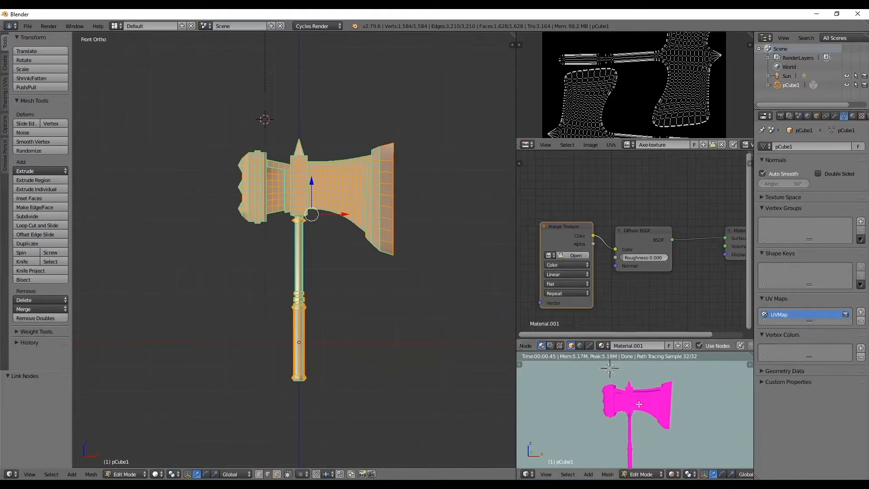
pyautogui.click(577, 255)
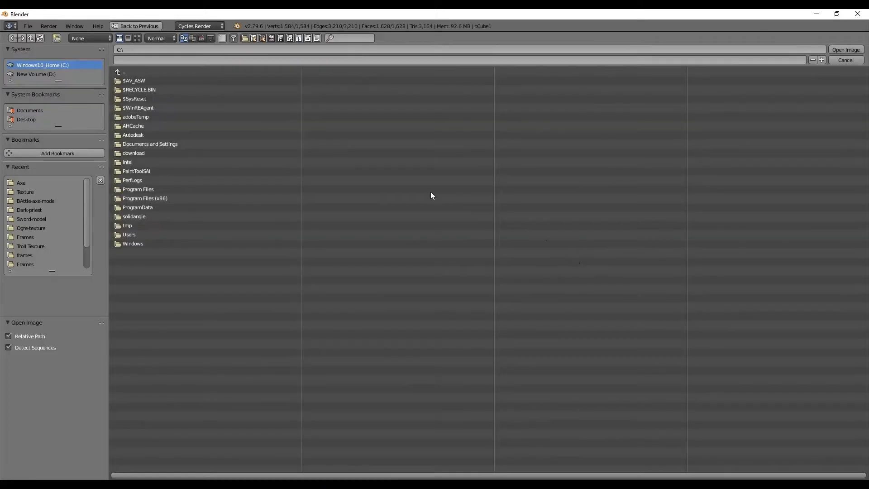
pyautogui.click(36, 74)
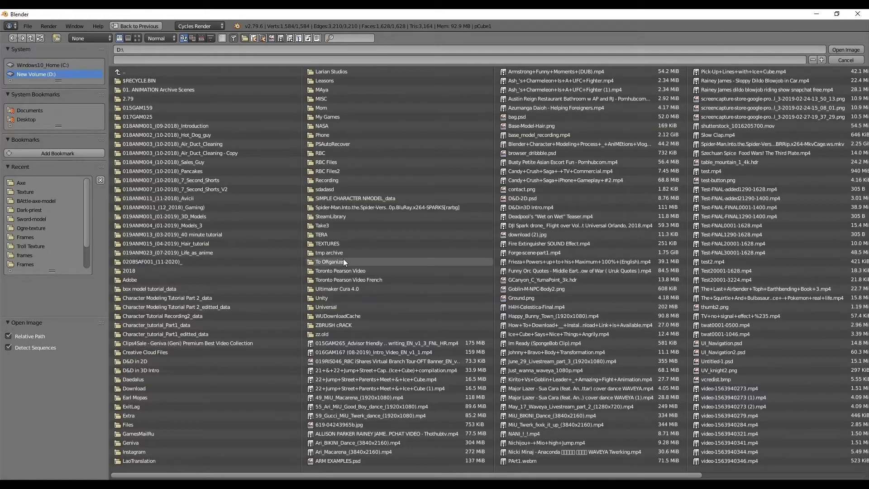
pyautogui.click(335, 243)
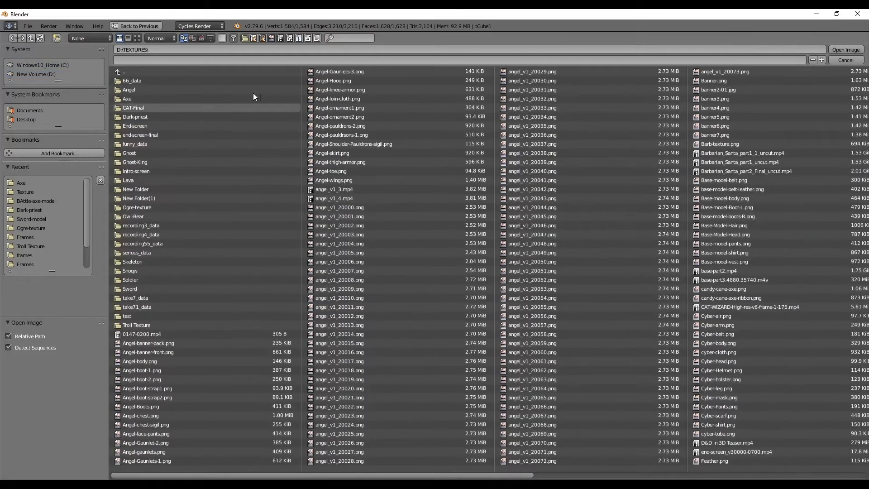
pyautogui.doubleClick(132, 98)
pyautogui.click(144, 81)
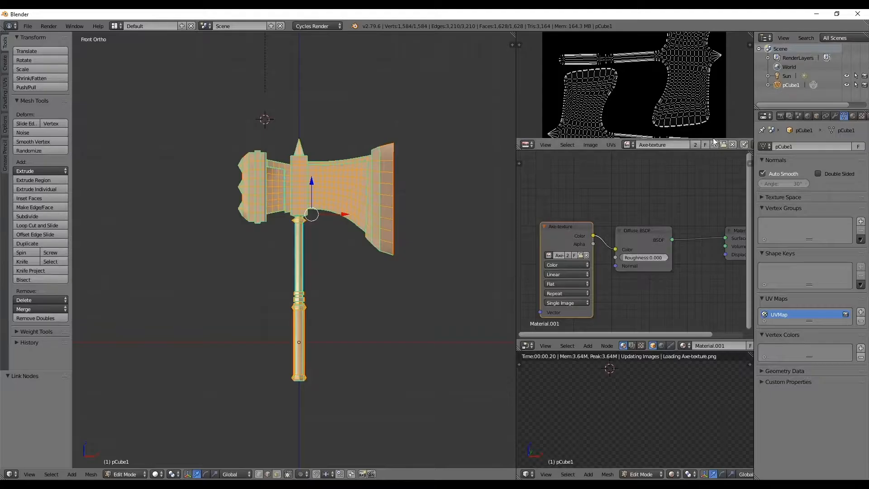
pyautogui.click(832, 50)
pyautogui.scroll(-2, 654, 405)
pyautogui.scroll(2, 654, 408)
pyautogui.keyDown('shift'); pyautogui.moveTo(648, 417); pyautogui.dragTo(647, 407, button='middle'); pyautogui.keyUp('shift')
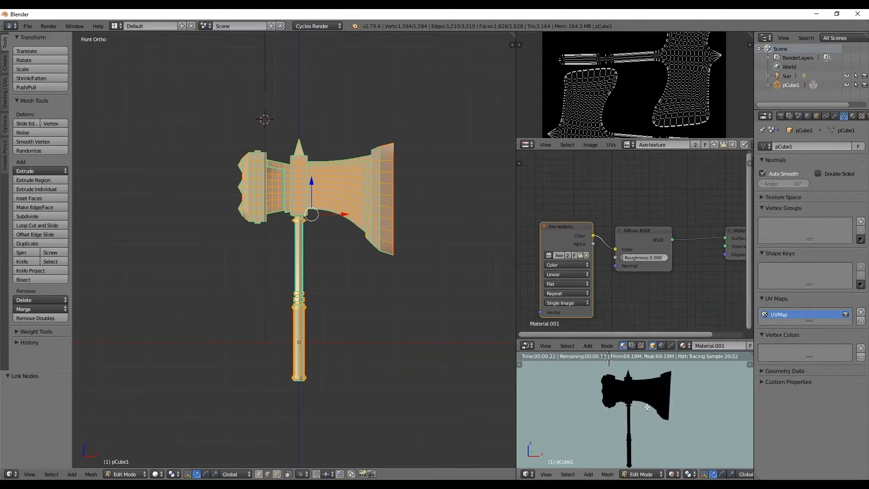
# - Enlarge the UV editor area to fit the whole texture square and deselect the entire axe mesh
pyautogui.moveTo(639, 150); pyautogui.dragTo(638, 224)
pyautogui.scroll(-1, 647, 132)
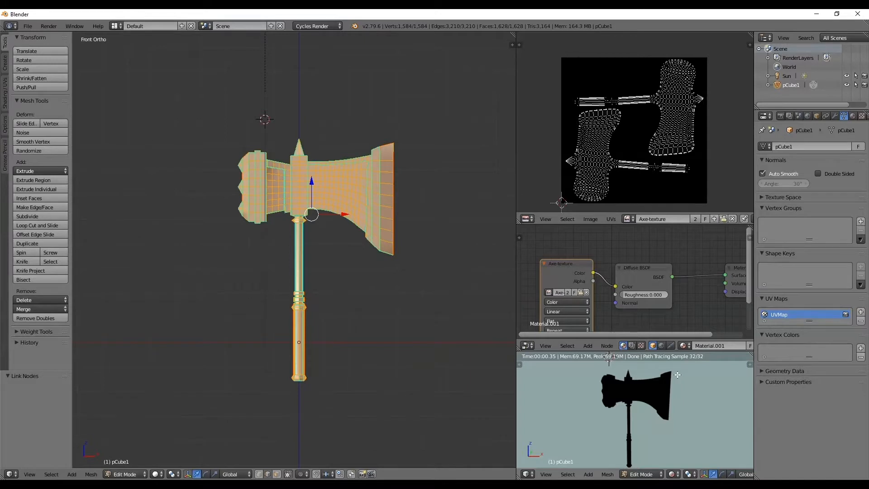
pyautogui.press('a')
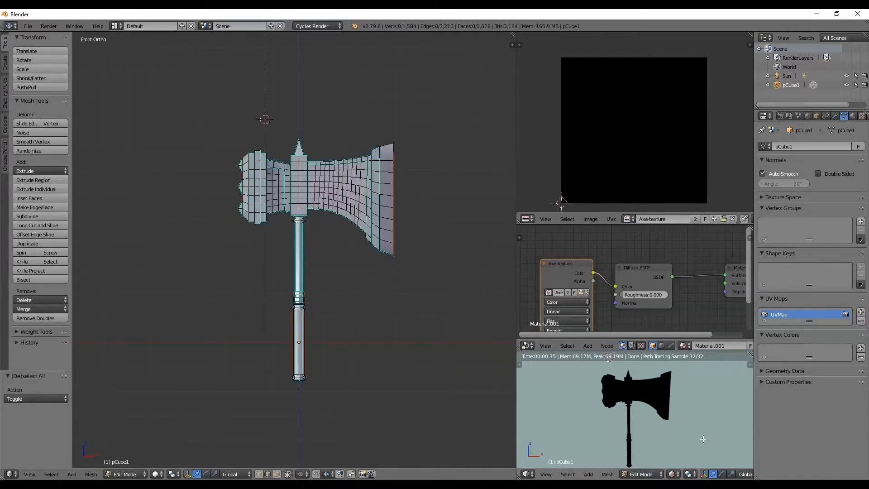
pyautogui.scroll(2, 339, 211)
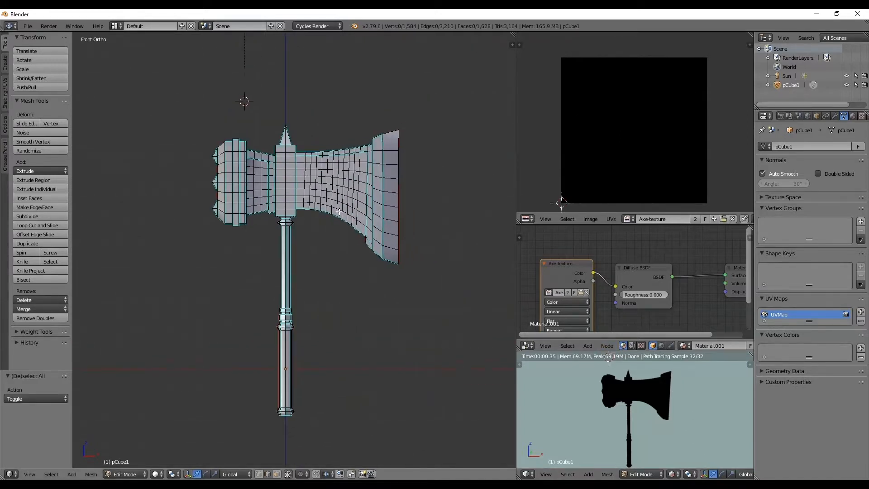
# - Leave Edit Mode and switch the axe to Texture Paint mode
pyautogui.press('Tab')
pyautogui.keyDown('shift'); pyautogui.moveTo(318, 243); pyautogui.dragTo(323, 232, button='middle'); pyautogui.keyUp('shift')
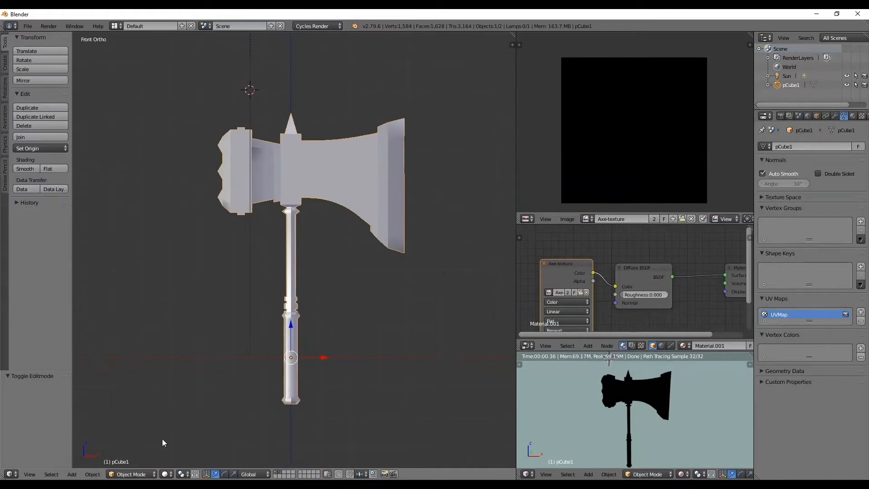
pyautogui.click(131, 474)
pyautogui.click(134, 413)
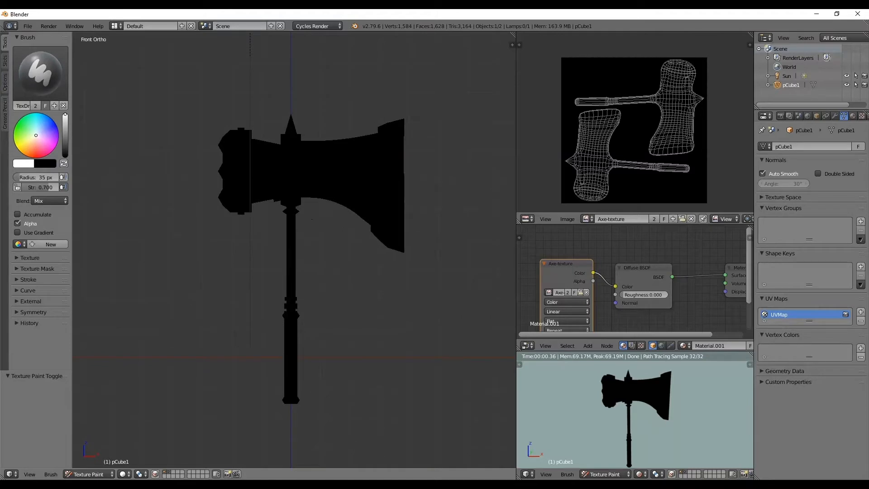
# - Toggle face selection masking for painting on the axe, leaving it enabled
pyautogui.click(155, 474)
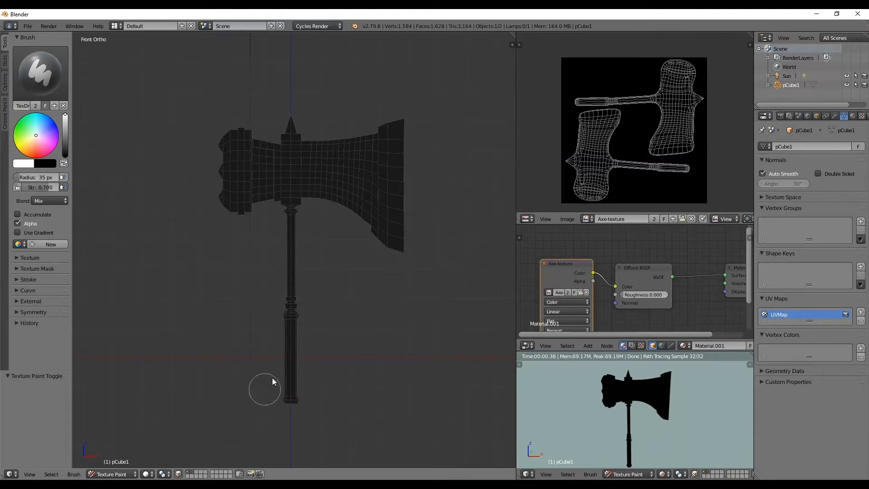
pyautogui.click(179, 474)
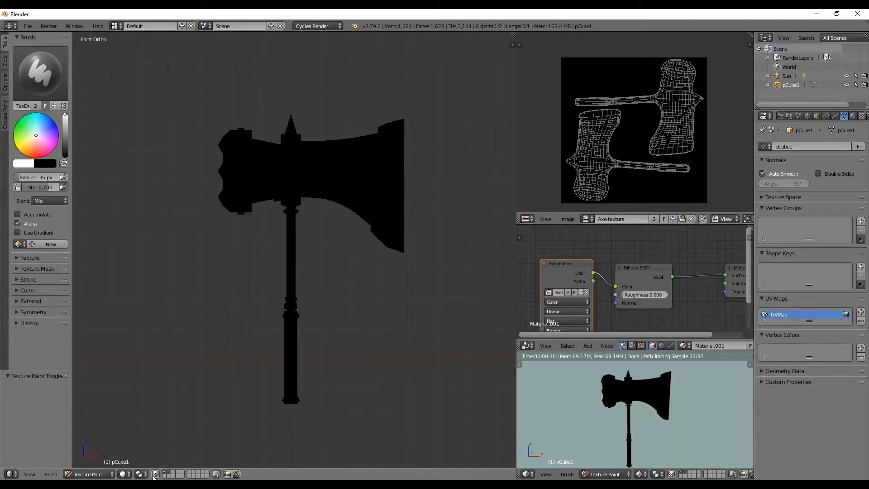
pyautogui.click(155, 474)
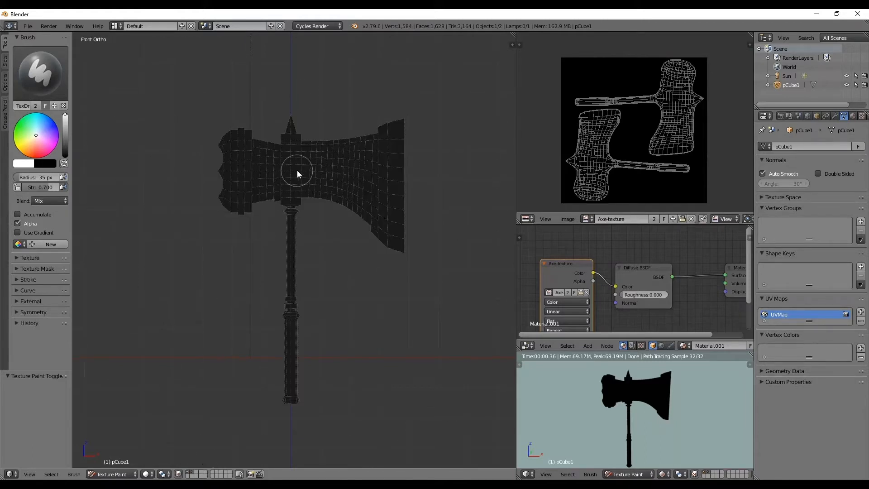
# - Select all axe faces in the paint mask and create a new palette with white as its first colour
pyautogui.press('a')
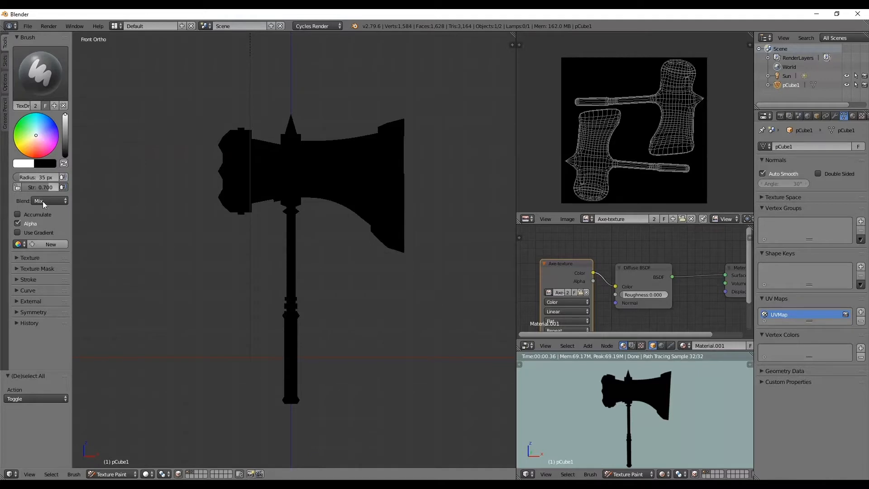
pyautogui.click(48, 244)
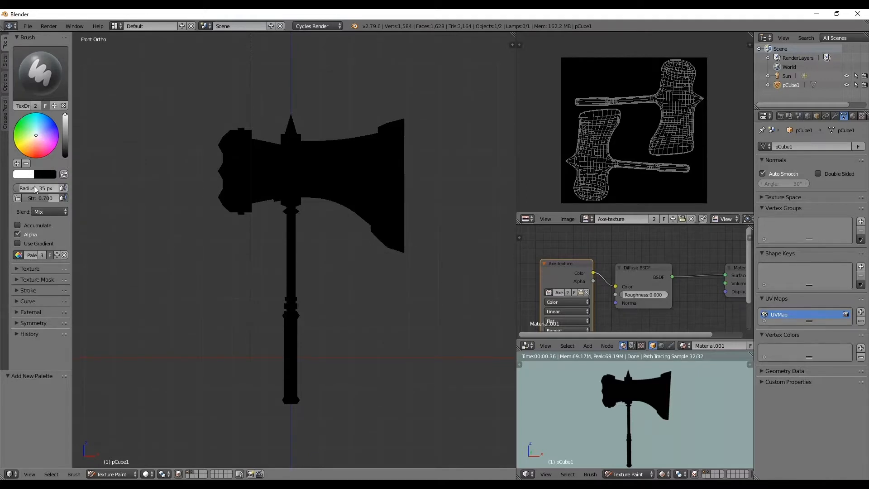
pyautogui.click(16, 164)
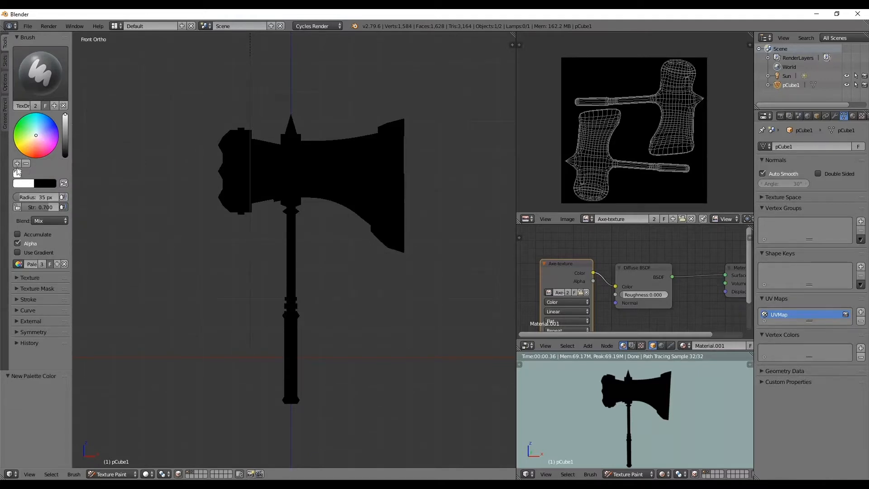
pyautogui.moveTo(270, 135)
pyautogui.mouseDown()
pyautogui.moveTo(337, 195)
pyautogui.moveTo(314, 97)
pyautogui.moveTo(229, 148)
pyautogui.moveTo(269, 113)
pyautogui.moveTo(291, 344)
pyautogui.moveTo(368, 113)
pyautogui.moveTo(370, 154)
pyautogui.moveTo(389, 203)
pyautogui.moveTo(384, 108)
pyautogui.mouseUp()
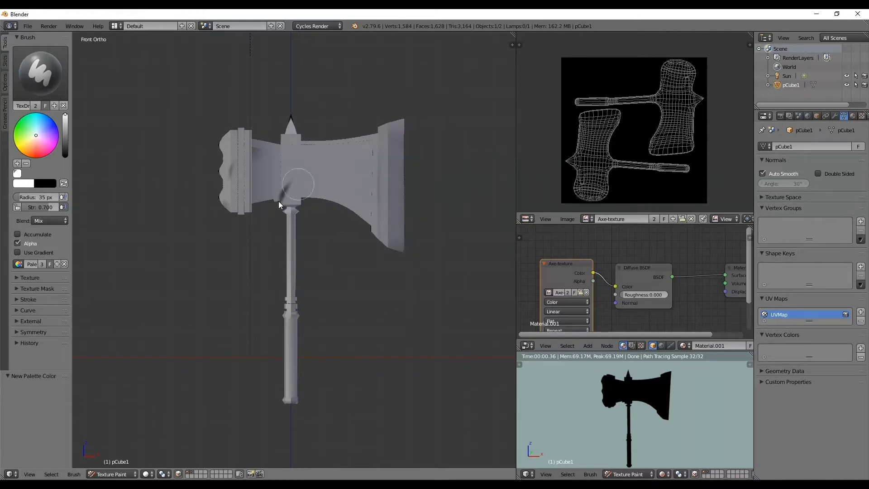
pyautogui.moveTo(204, 174); pyautogui.dragTo(335, 195, button='middle')
pyautogui.hotkey('ctrl', 'z')
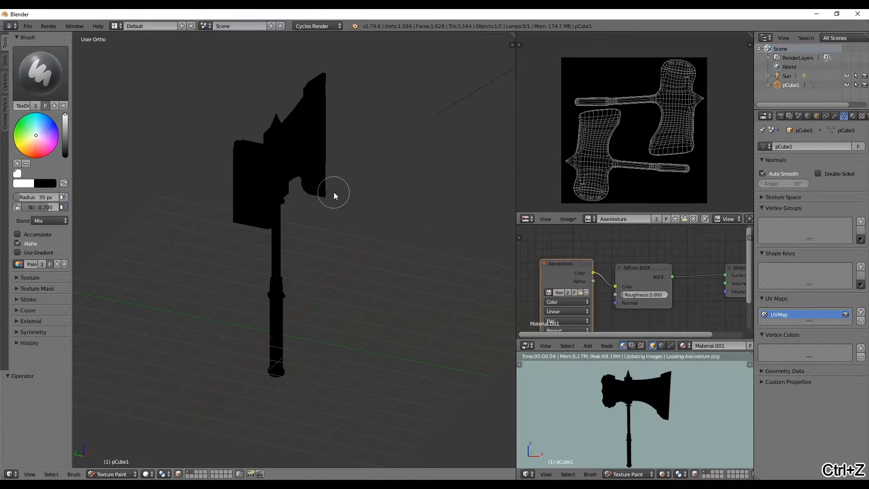
pyautogui.hotkey('ctrl', 'z')
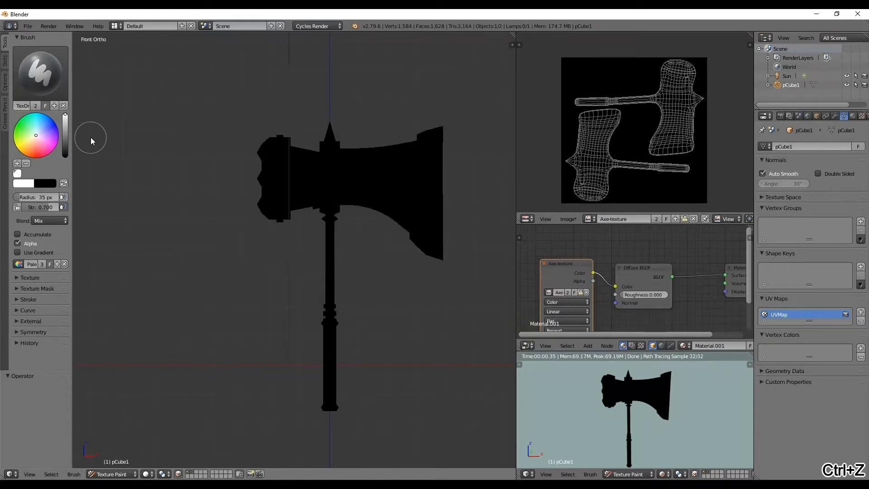
# - Turn off Occlude and Cull in the Project Paint options, leaving Normal enabled
pyautogui.click(6, 86)
pyautogui.click(17, 188)
pyautogui.click(17, 197)
pyautogui.click(17, 209)
pyautogui.click(17, 209)
# - Paint a white strip from the front down the axe's spike, central collar and upper handle
pyautogui.moveTo(327, 169); pyautogui.dragTo(332, 257)
pyautogui.moveTo(332, 257)
pyautogui.mouseDown(button='middle')
pyautogui.moveTo(353, 194)
pyautogui.moveTo(474, 210)
pyautogui.moveTo(388, 223)
pyautogui.mouseUp(button='middle')
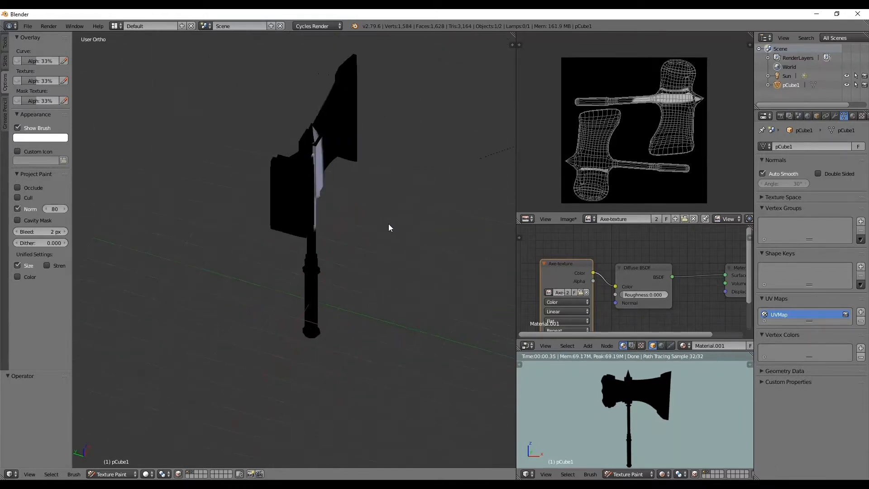
pyautogui.moveTo(343, 180)
pyautogui.mouseDown(button='middle')
pyautogui.moveTo(314, 155)
pyautogui.moveTo(321, 146)
pyautogui.mouseUp(button='middle')
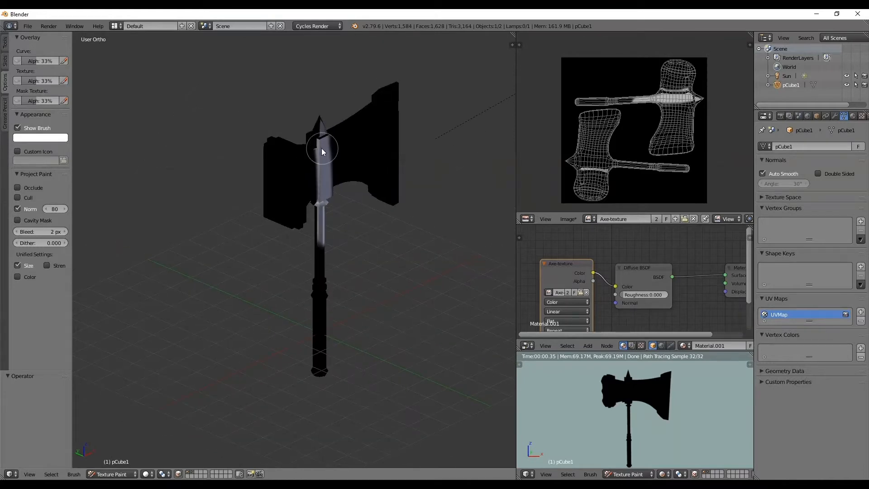
pyautogui.press('KP_1')
pyautogui.moveTo(362, 135); pyautogui.dragTo(366, 209)
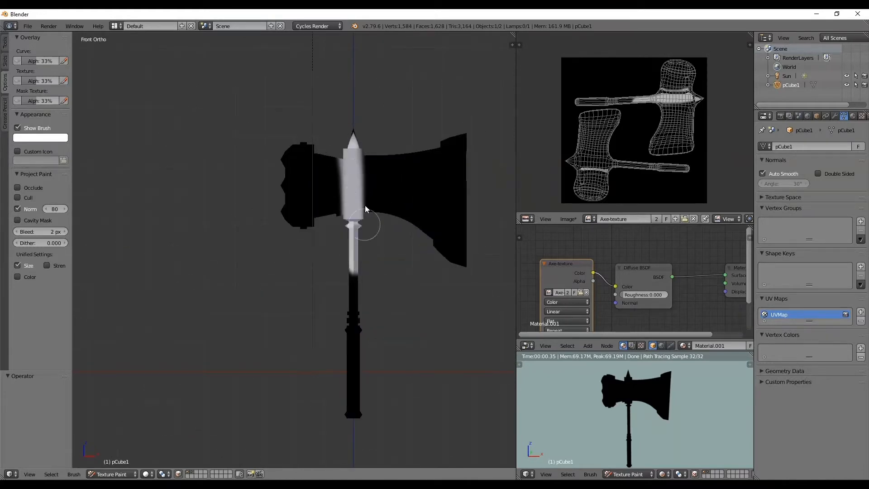
# - Turn off the Normal option for project painting and paint white bands across the blade side of the axe head
pyautogui.click(18, 209)
pyautogui.moveTo(420, 141)
pyautogui.mouseDown()
pyautogui.moveTo(426, 251)
pyautogui.moveTo(424, 137)
pyautogui.mouseUp()
pyautogui.moveTo(386, 196)
pyautogui.mouseDown(button='middle')
pyautogui.moveTo(79, 207)
pyautogui.moveTo(137, 210)
pyautogui.moveTo(138, 257)
pyautogui.moveTo(486, 254)
pyautogui.moveTo(411, 216)
pyautogui.mouseUp(button='middle')
pyautogui.press('KP_1')
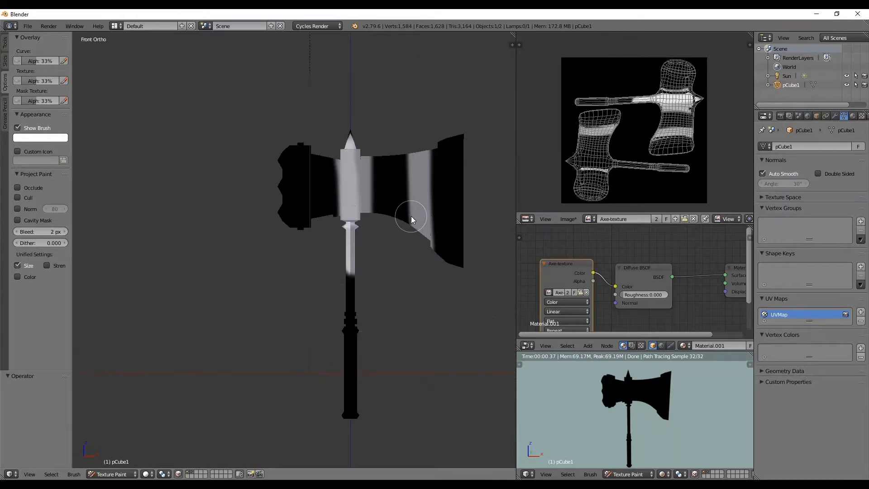
# - Enlarge the brush radius beyond the width of the axe head and adjust the brush's angle and strength
pyautogui.scroll(-2, 389, 211)
pyautogui.press('f')
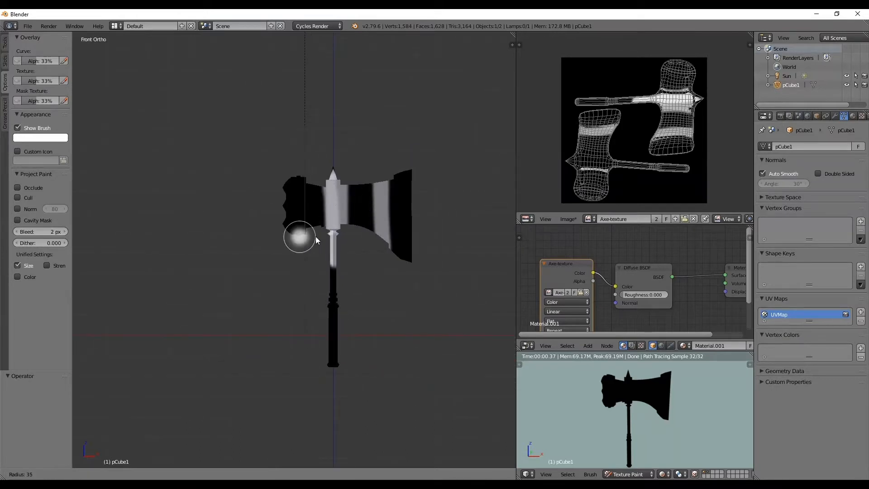
pyautogui.click(392, 198)
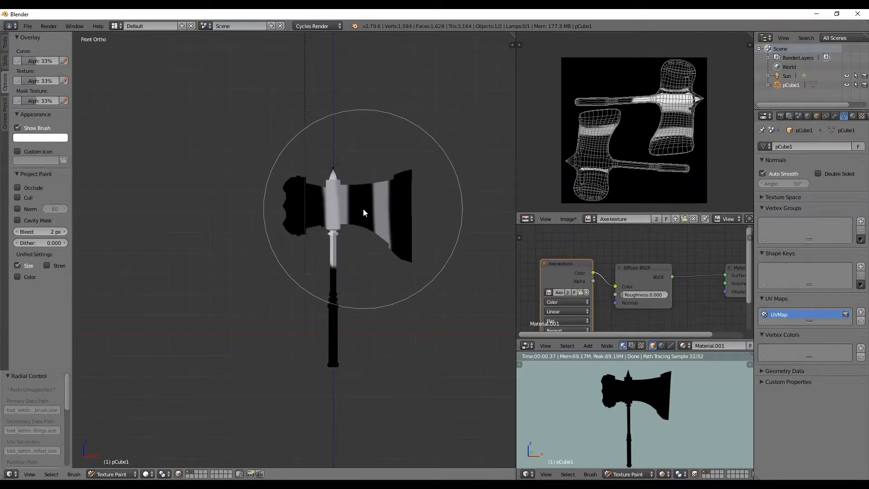
pyautogui.hotkey('ctrl', 'f')
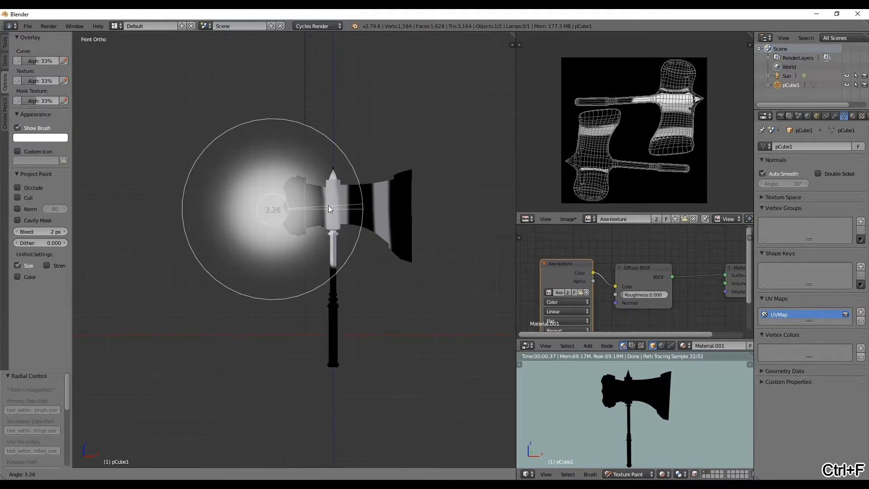
pyautogui.click(329, 206)
pyautogui.hotkey('shift', 'f')
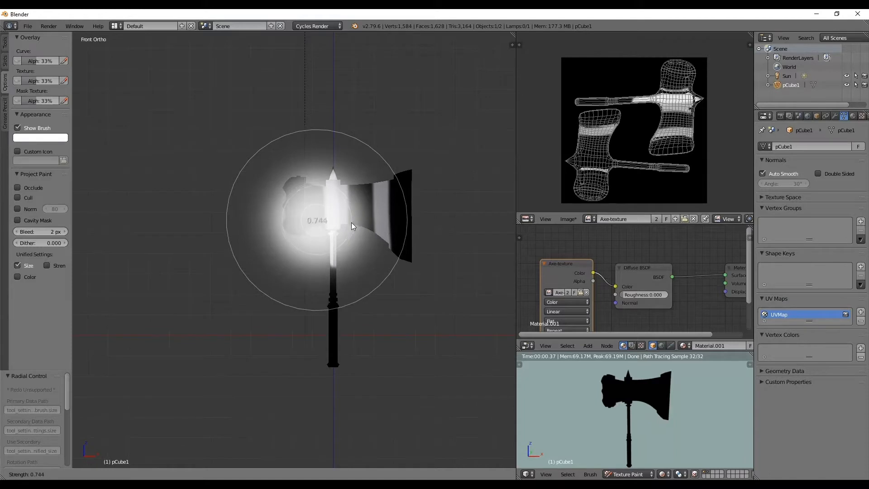
pyautogui.click(352, 222)
# - Paint the entire axe white from all sides, readjusting the brush strength to cover the remaining dark areas
pyautogui.moveTo(322, 207)
pyautogui.mouseDown()
pyautogui.moveTo(303, 224)
pyautogui.moveTo(332, 333)
pyautogui.moveTo(393, 276)
pyautogui.moveTo(410, 189)
pyautogui.moveTo(320, 172)
pyautogui.moveTo(285, 181)
pyautogui.moveTo(324, 194)
pyautogui.moveTo(370, 240)
pyautogui.mouseUp()
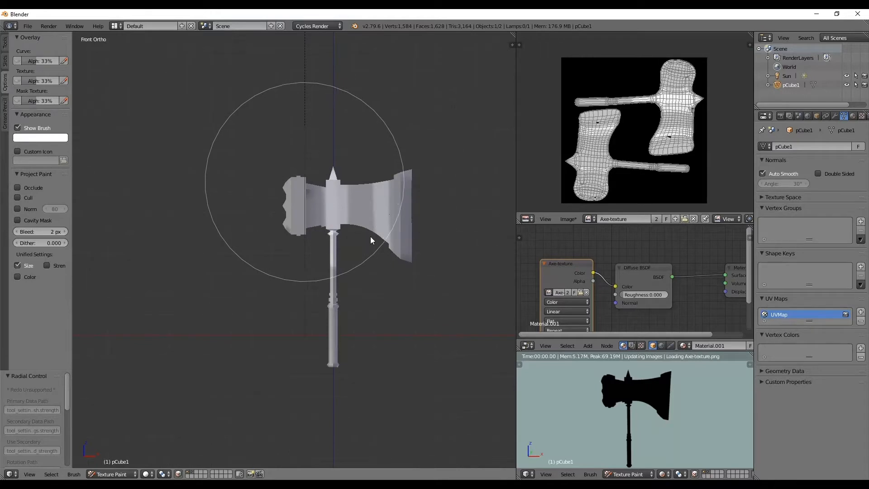
pyautogui.moveTo(398, 234)
pyautogui.mouseDown(button='middle')
pyautogui.moveTo(357, 220)
pyautogui.moveTo(328, 232)
pyautogui.moveTo(332, 199)
pyautogui.mouseUp(button='middle')
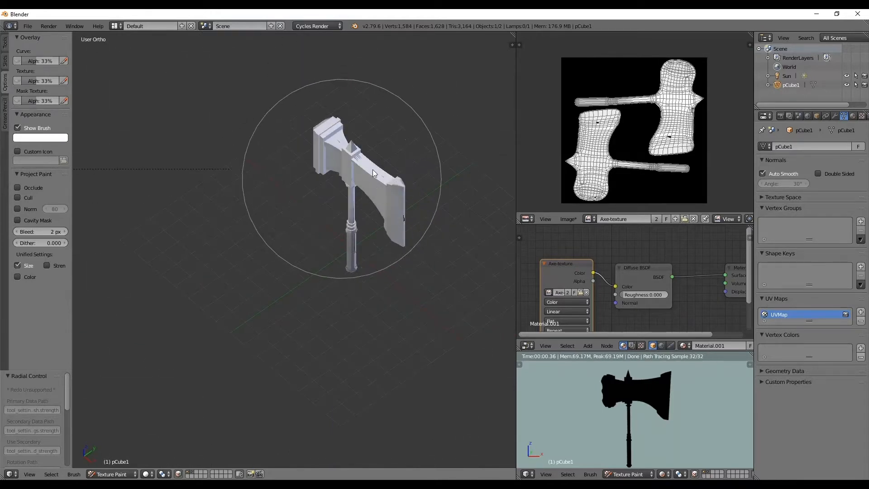
pyautogui.moveTo(376, 146)
pyautogui.mouseDown(button='middle')
pyautogui.moveTo(370, 171)
pyautogui.moveTo(392, 144)
pyautogui.moveTo(389, 156)
pyautogui.mouseUp(button='middle')
pyautogui.hotkey('shift', 'f')
pyautogui.click(365, 148)
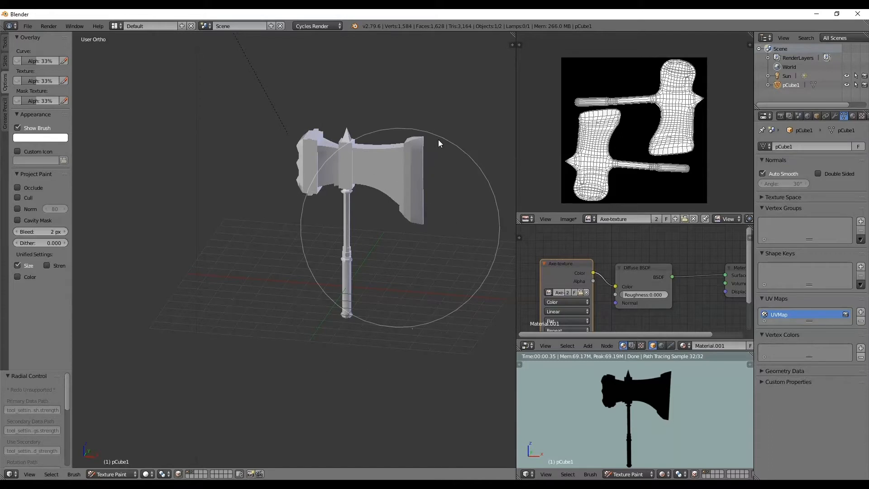
pyautogui.moveTo(317, 194); pyautogui.dragTo(451, 224, button='middle')
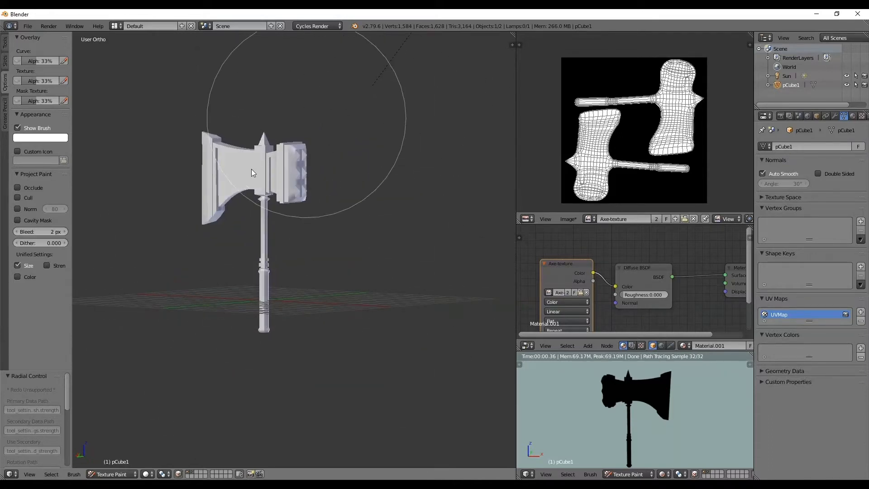
pyautogui.moveTo(382, 224); pyautogui.dragTo(270, 228, button='middle')
pyautogui.scroll(4, 362, 225)
pyautogui.scroll(-2, 376, 224)
pyautogui.keyDown('shift'); pyautogui.moveTo(399, 225); pyautogui.dragTo(341, 243, button='middle'); pyautogui.keyUp('shift')
# - Save the painted Axe-texture image and refresh the preview viewport by switching to Solid and back to Rendered shading
pyautogui.click(569, 219)
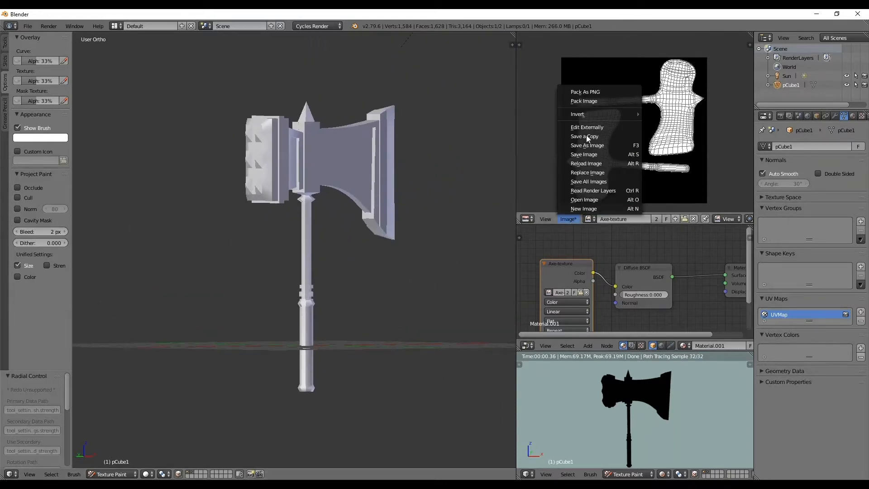
pyautogui.click(587, 154)
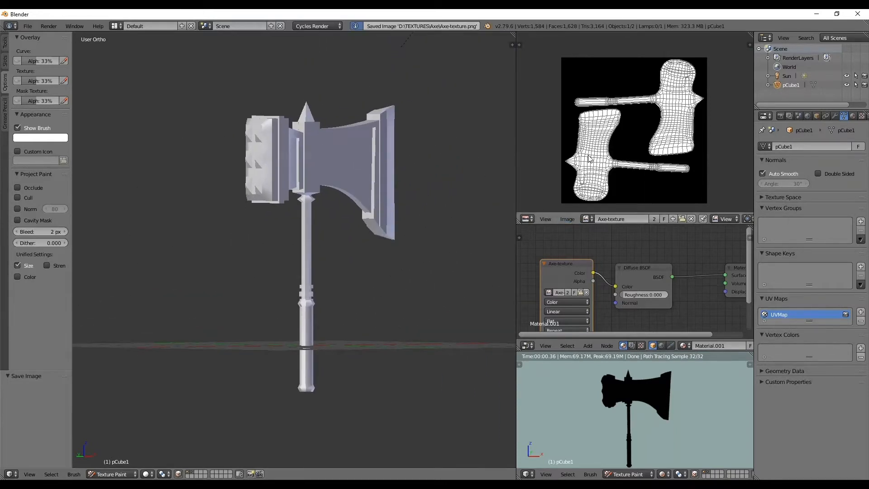
pyautogui.click(671, 474)
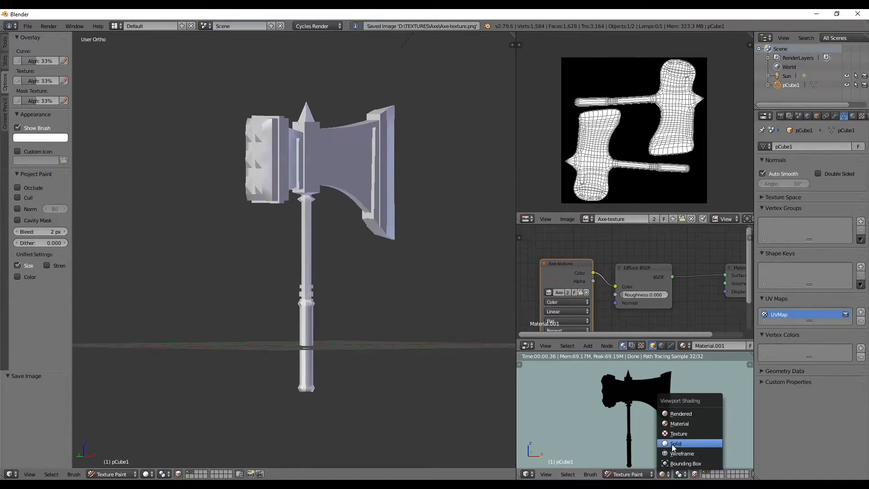
pyautogui.click(674, 443)
pyautogui.click(665, 474)
pyautogui.click(672, 414)
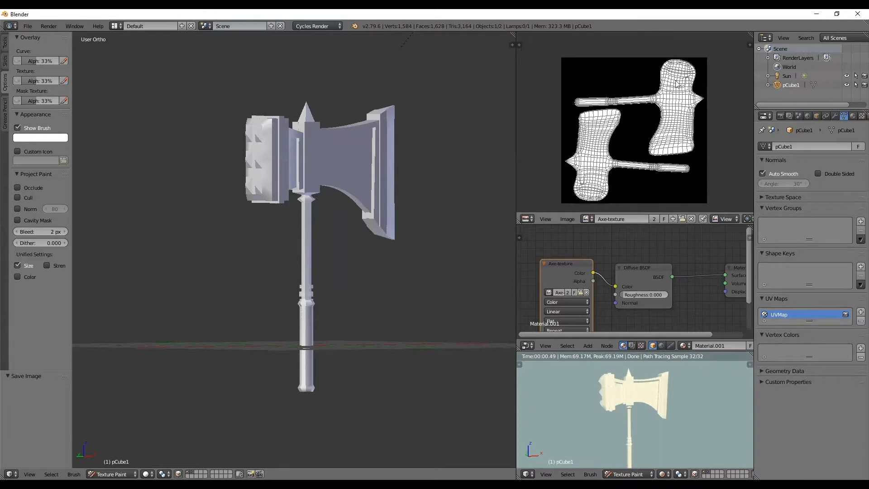
# - Deselect all axe faces in the paint mask and switch the axe to Edit Mode in front view
pyautogui.moveTo(330, 272)
pyautogui.mouseDown(button='middle')
pyautogui.moveTo(358, 230)
pyautogui.moveTo(410, 210)
pyautogui.moveTo(358, 221)
pyautogui.moveTo(371, 213)
pyautogui.mouseUp(button='middle')
pyautogui.press('KP_1')
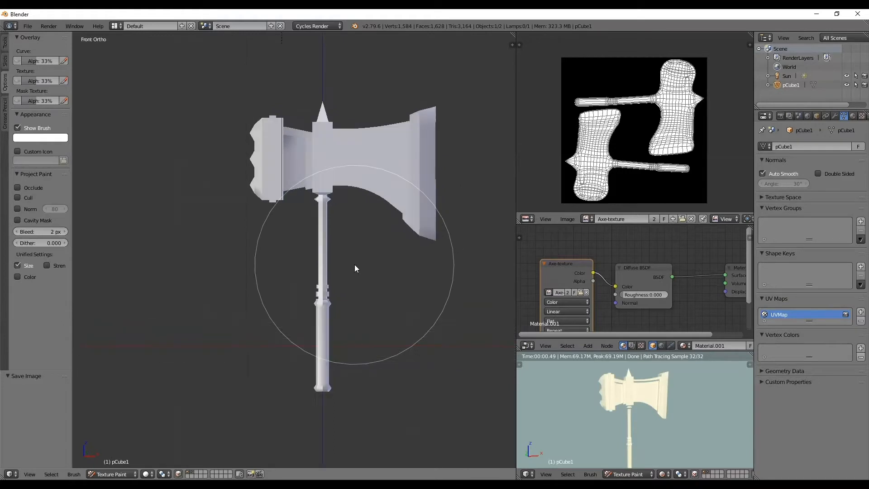
pyautogui.press('a')
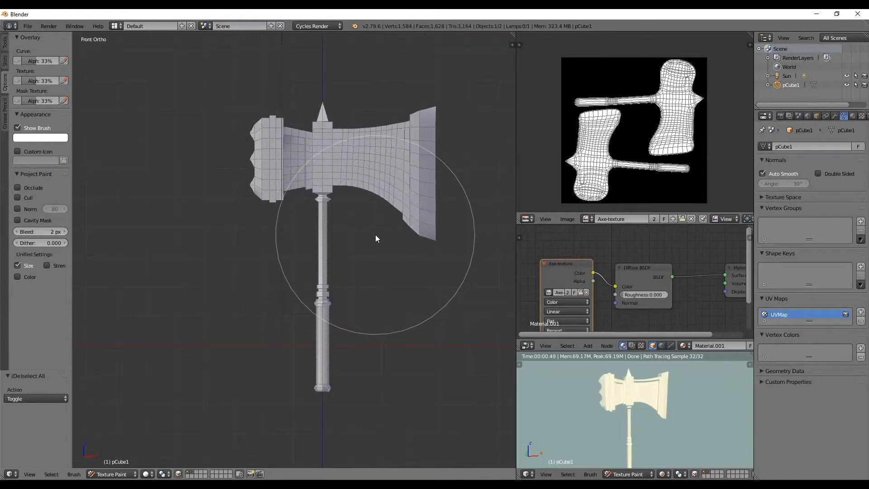
pyautogui.click(112, 474)
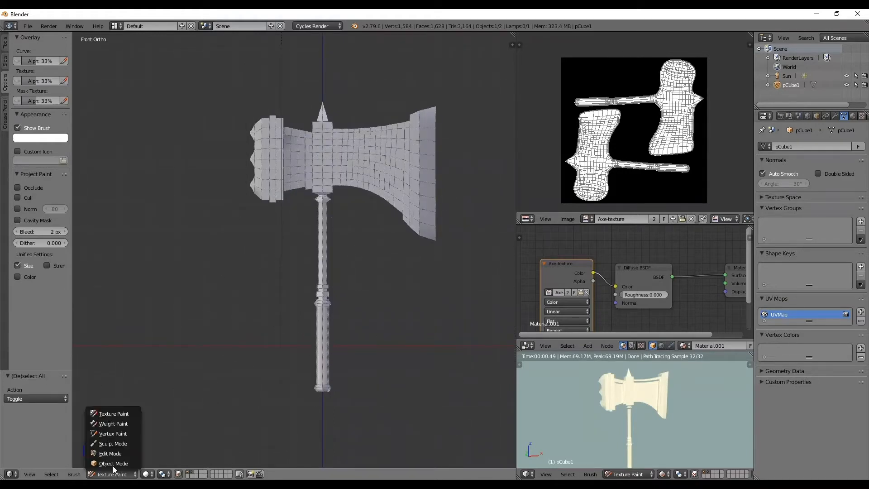
pyautogui.click(113, 453)
# - Display the axe mesh as wireframe and set the mesh selection mode to Face
pyautogui.scroll(2, 373, 185)
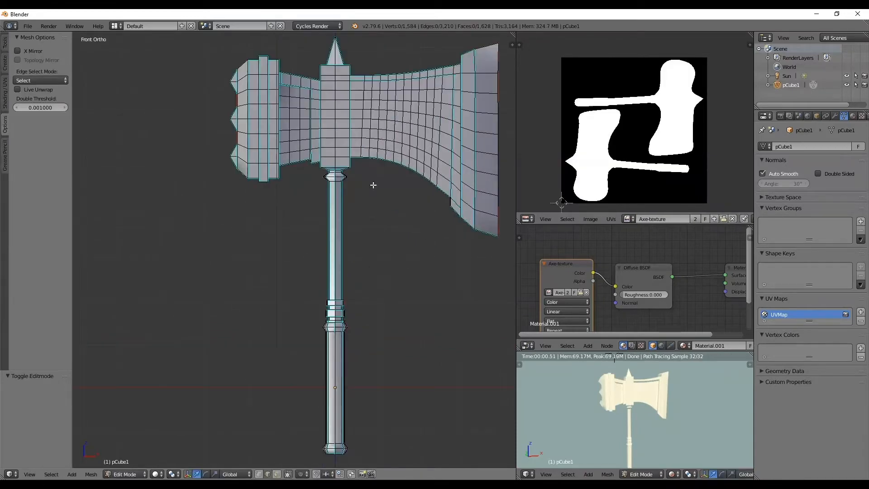
pyautogui.press('z')
pyautogui.scroll(-1, 371, 214)
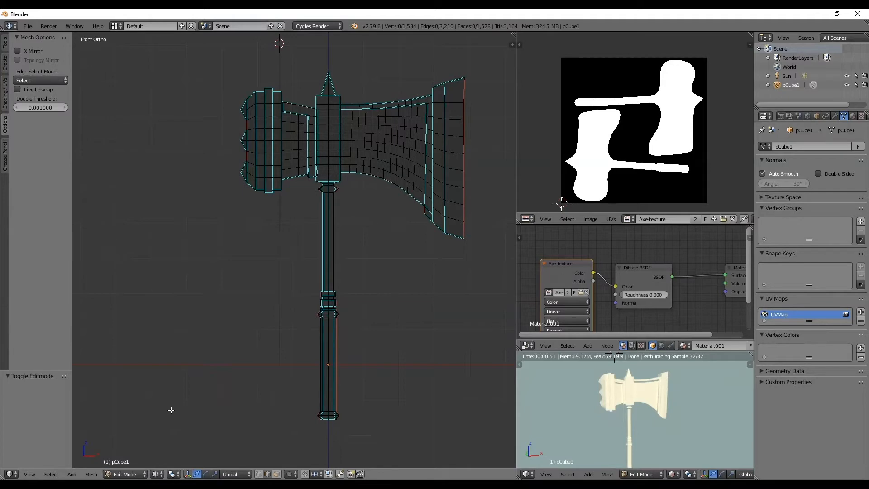
pyautogui.hotkey('ctrl', 'Tab')
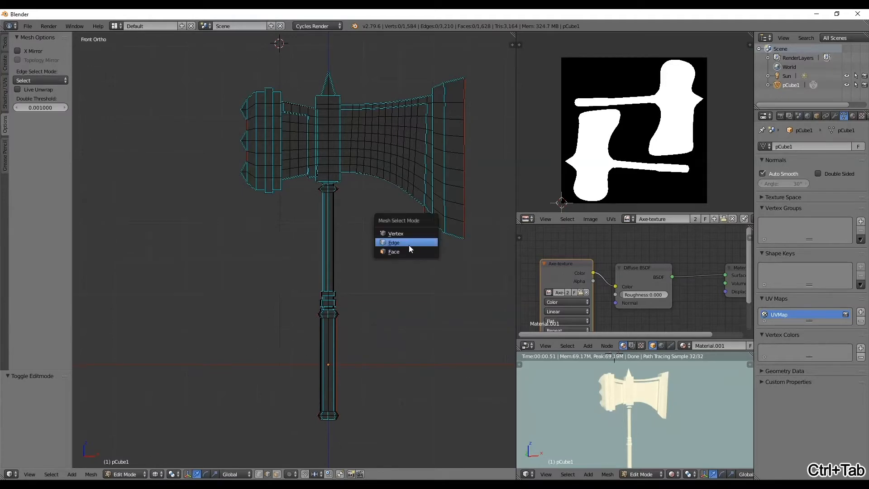
pyautogui.click(404, 251)
# - Select single faces one after another up the central collar, ending on the fourth face from its lower edge
pyautogui.scroll(6, 369, 129)
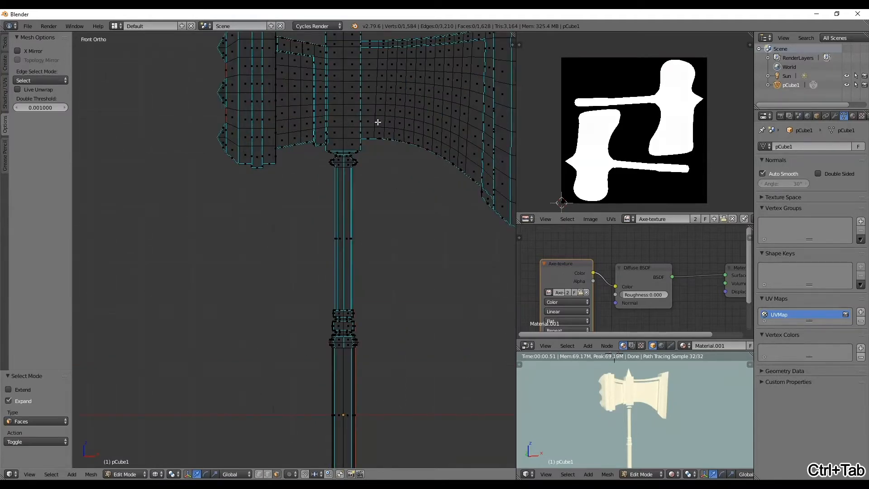
pyautogui.rightClick(321, 111)
pyautogui.keyDown('shift'); pyautogui.moveTo(368, 136); pyautogui.dragTo(378, 253, button='middle'); pyautogui.keyUp('shift')
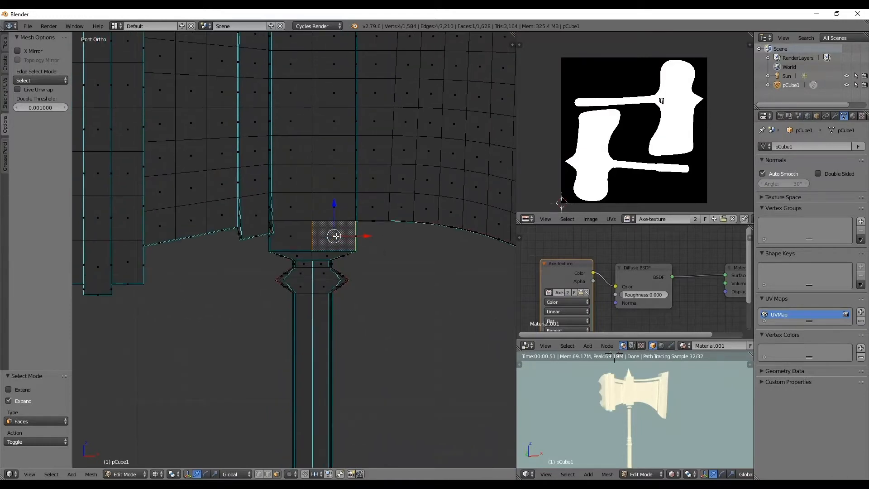
pyautogui.rightClick(348, 202)
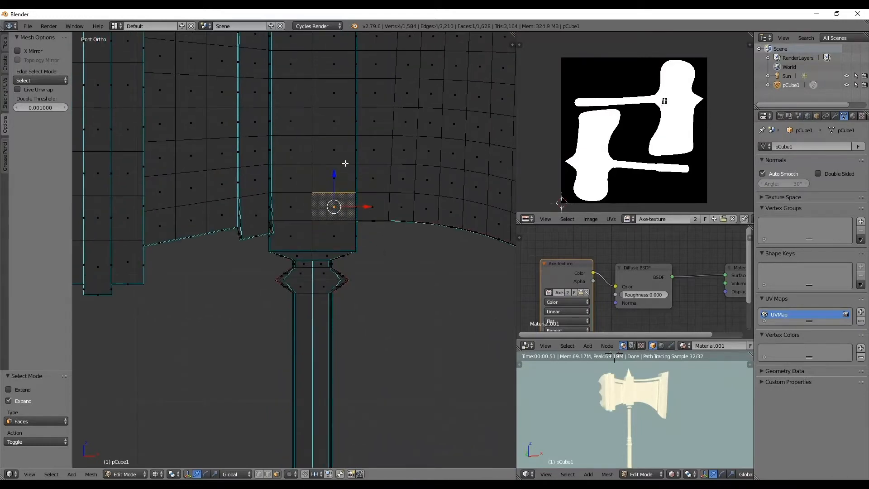
pyautogui.rightClick(344, 170)
pyautogui.rightClick(335, 178)
pyautogui.rightClick(334, 145)
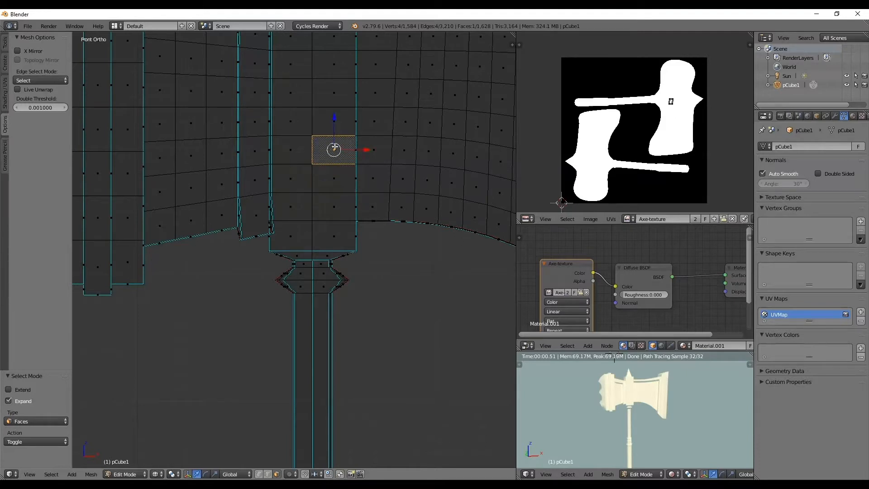
# - Box-select a face on the blade just beside the collar through the mesh, adding it to the selection
pyautogui.press('b')
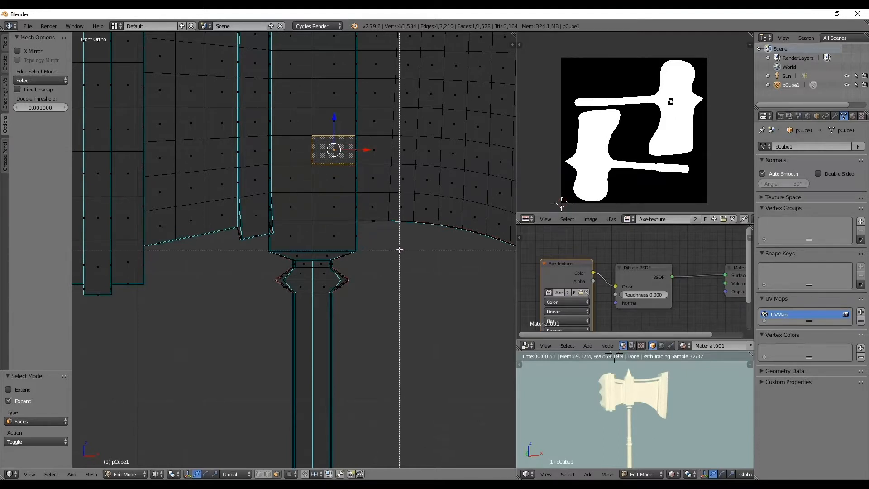
pyautogui.moveTo(394, 200); pyautogui.dragTo(394, 212)
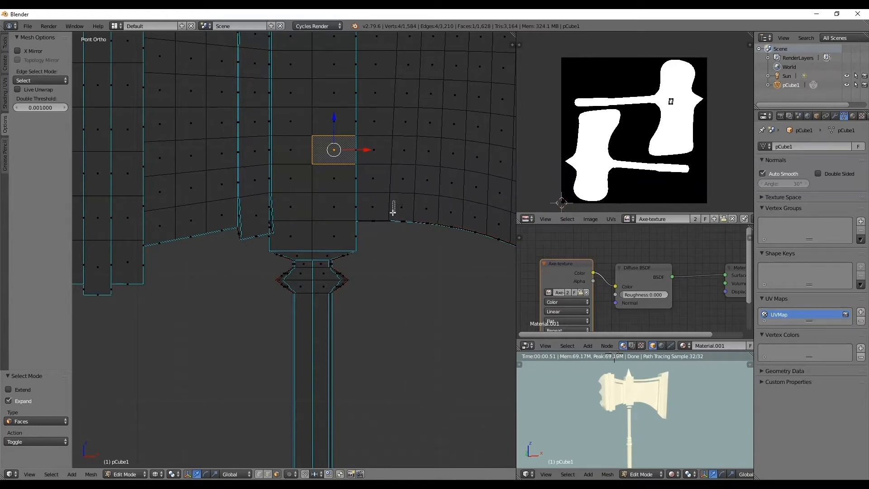
pyautogui.moveTo(406, 211); pyautogui.dragTo(409, 171)
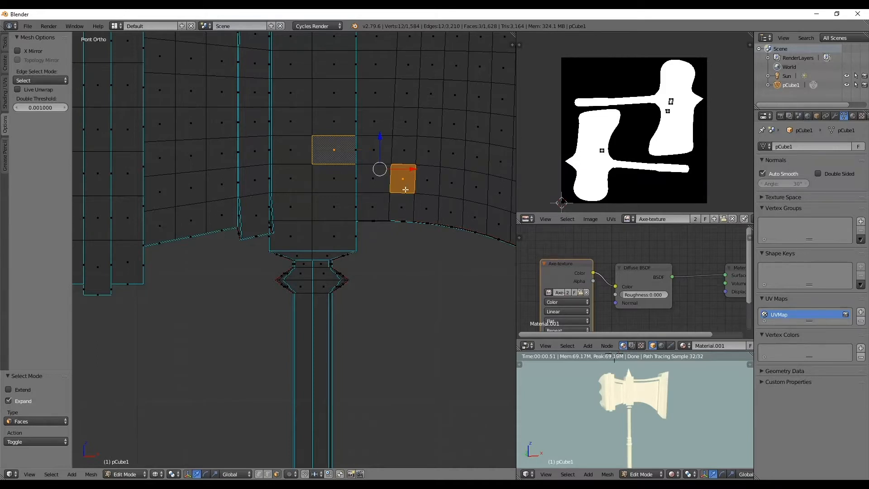
# - Clear the face selection on the axe mesh and bring the whole axe into view
pyautogui.press('a')
pyautogui.press('b')
pyautogui.moveTo(395, 197); pyautogui.dragTo(395, 215)
pyautogui.scroll(-2, 402, 210)
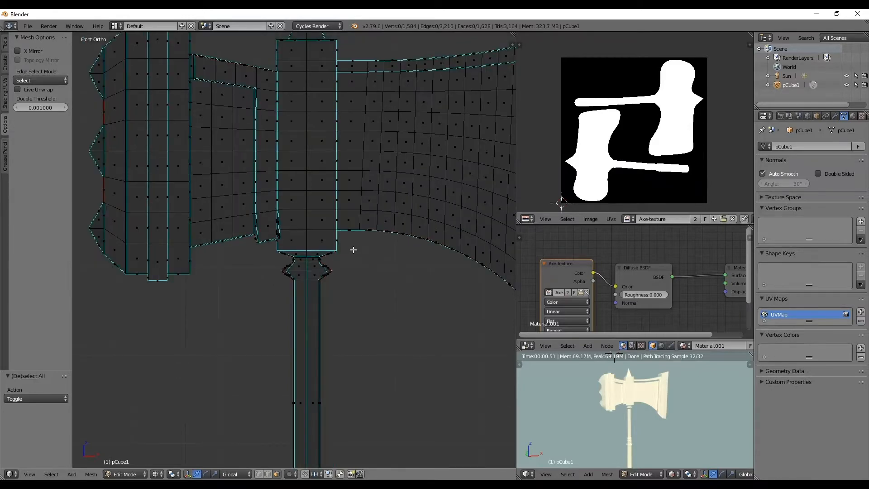
pyautogui.scroll(-4, 291, 237)
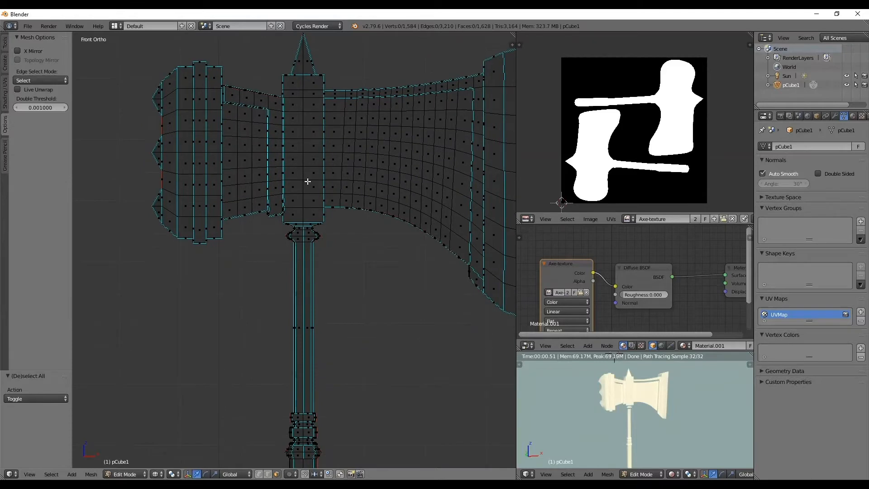
pyautogui.scroll(3, 304, 168)
pyautogui.scroll(-2, 317, 209)
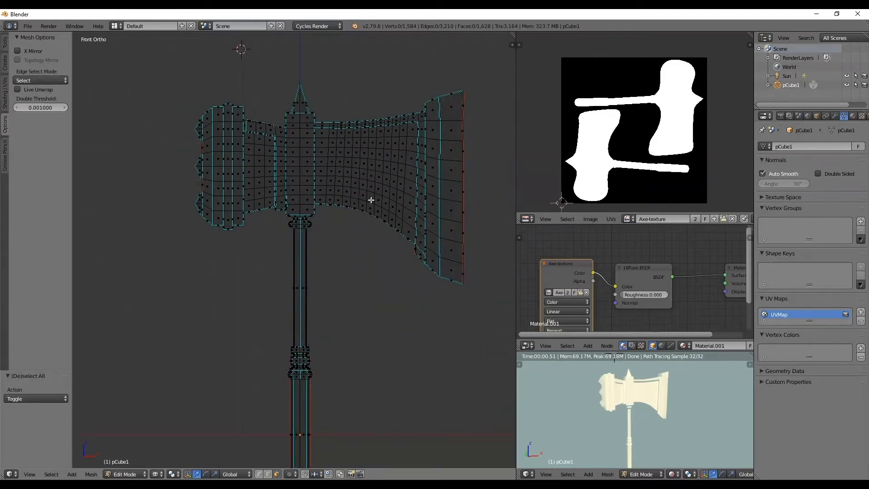
pyautogui.scroll(-2, 335, 237)
pyautogui.keyDown('shift'); pyautogui.moveTo(333, 242); pyautogui.dragTo(335, 207, button='middle'); pyautogui.keyUp('shift')
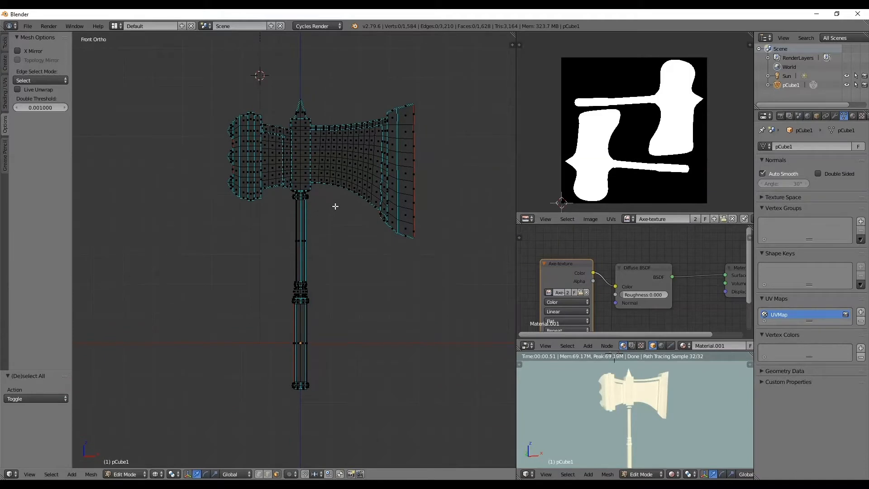
pyautogui.scroll(1, 335, 206)
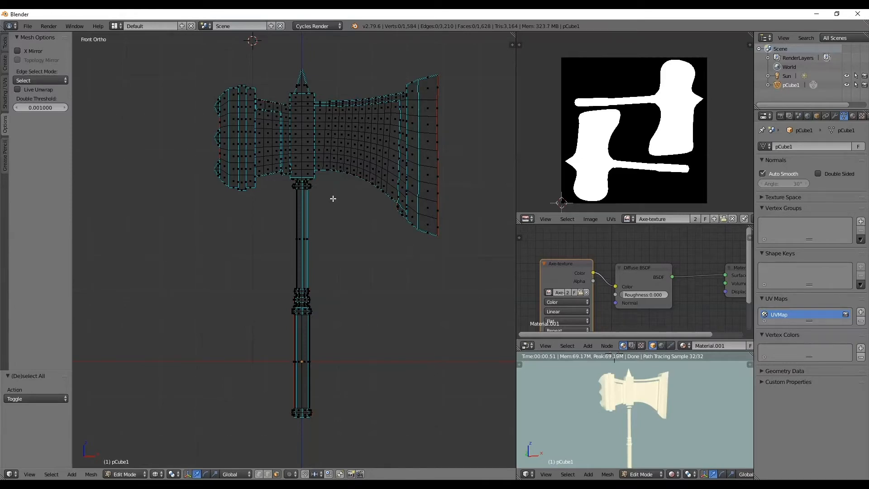
# - Box-select all faces of the long grip section at the lower end of the handle, through the mesh
pyautogui.press('a')
pyautogui.press('a')
pyautogui.scroll(5, 358, 252)
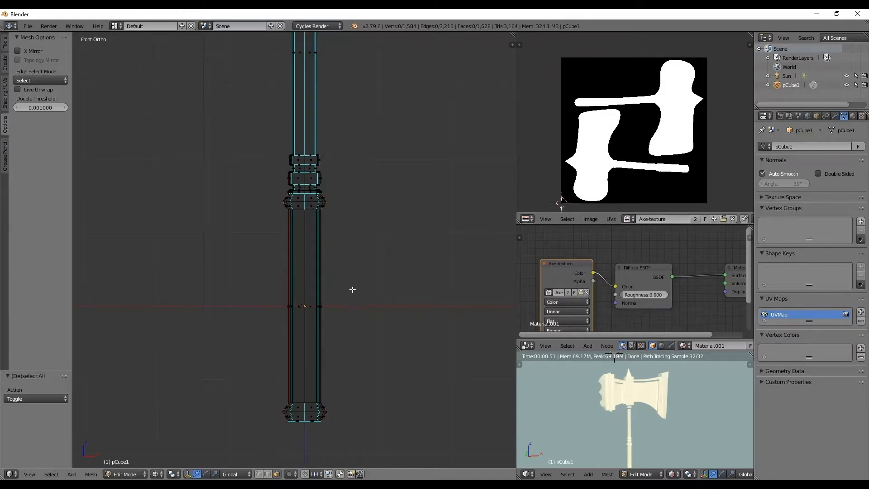
pyautogui.press('b')
pyautogui.moveTo(357, 290); pyautogui.dragTo(270, 343)
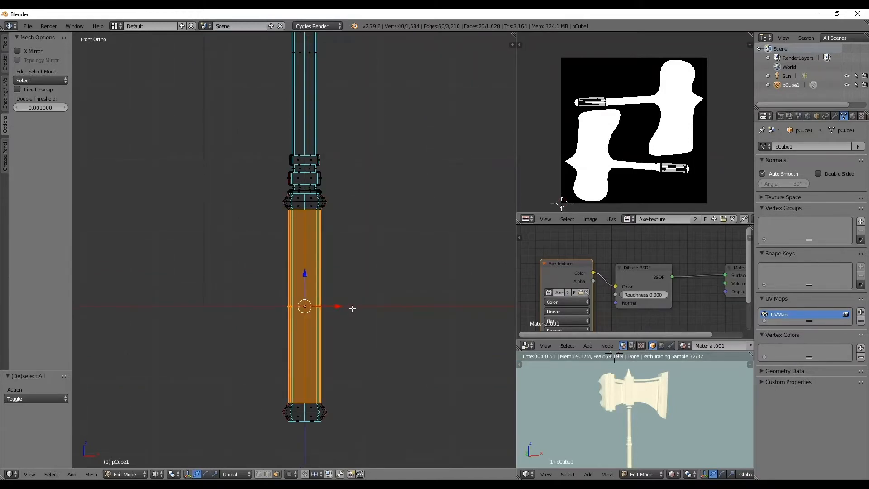
pyautogui.scroll(-1, 353, 308)
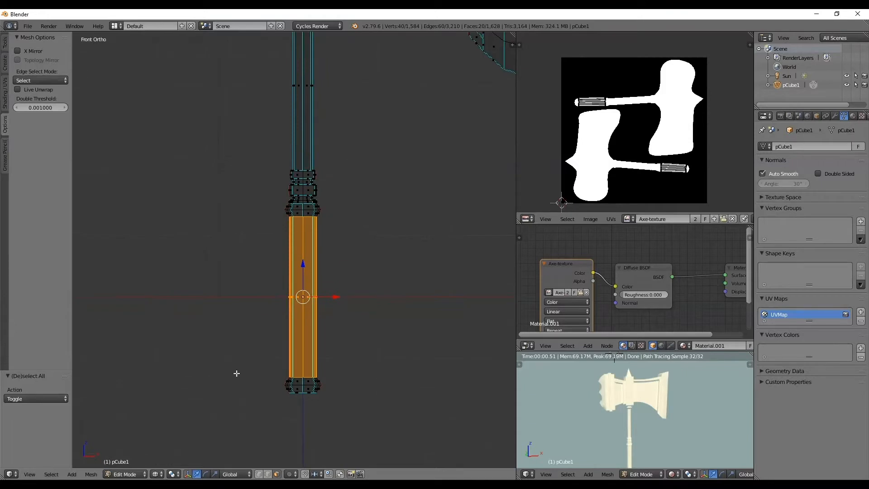
# - In Texture Paint mode, set the brush colour to dark red and paint the masked handle grip
pyautogui.click(130, 475)
pyautogui.click(135, 413)
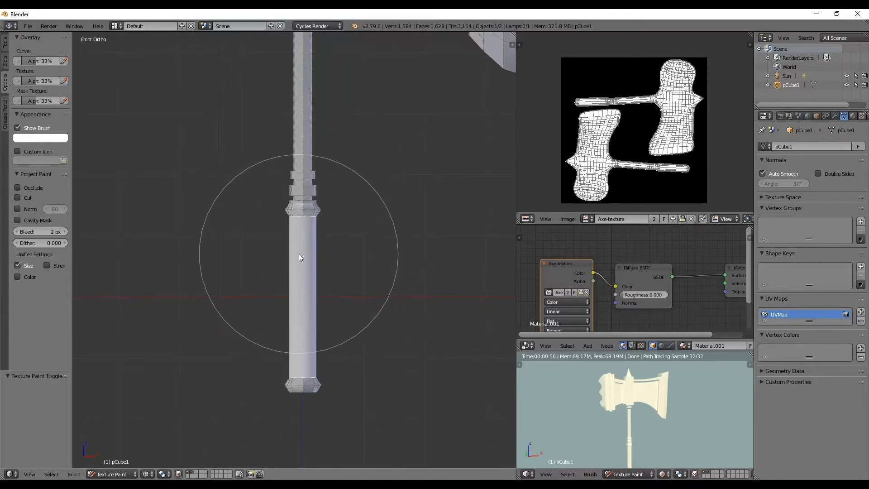
pyautogui.click(5, 47)
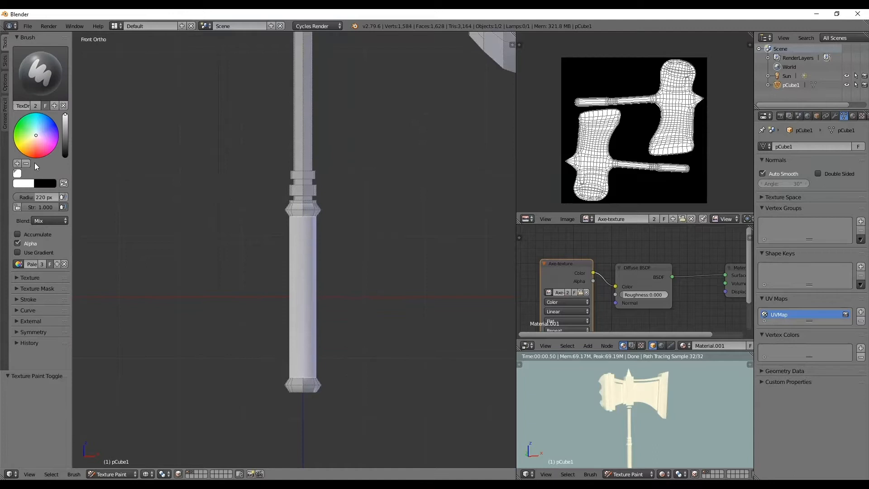
pyautogui.moveTo(39, 149)
pyautogui.mouseDown()
pyautogui.moveTo(38, 157)
pyautogui.moveTo(65, 138)
pyautogui.mouseUp()
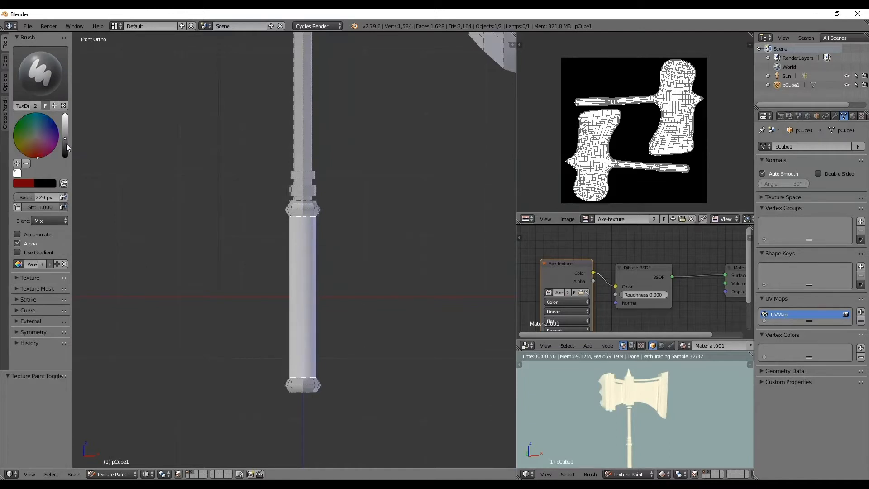
pyautogui.moveTo(324, 229)
pyautogui.mouseDown()
pyautogui.moveTo(359, 274)
pyautogui.moveTo(267, 397)
pyautogui.mouseUp()
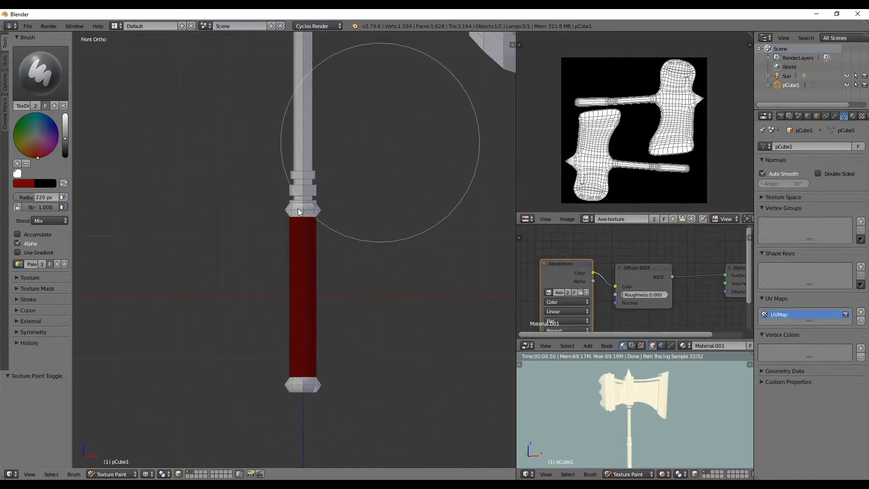
# - Save the Axe-texture image with the painted red grip
pyautogui.scroll(-3, 366, 229)
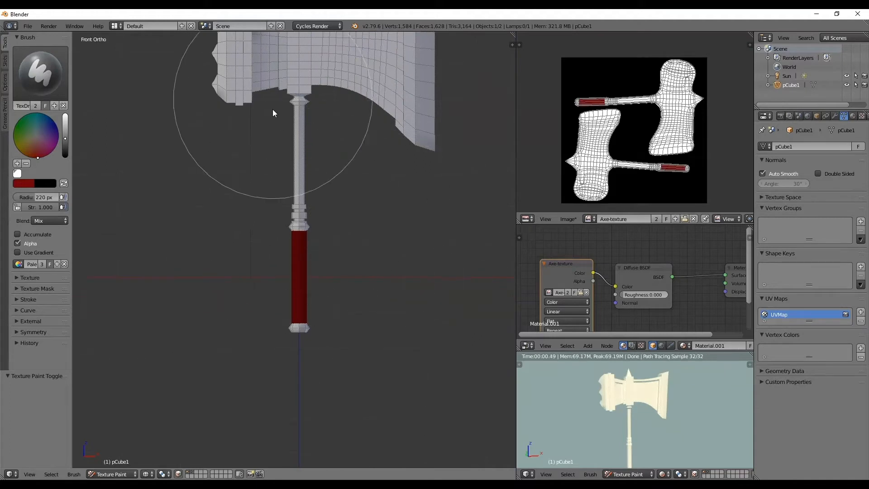
pyautogui.keyDown('shift'); pyautogui.moveTo(351, 128); pyautogui.dragTo(354, 194, button='middle'); pyautogui.keyUp('shift')
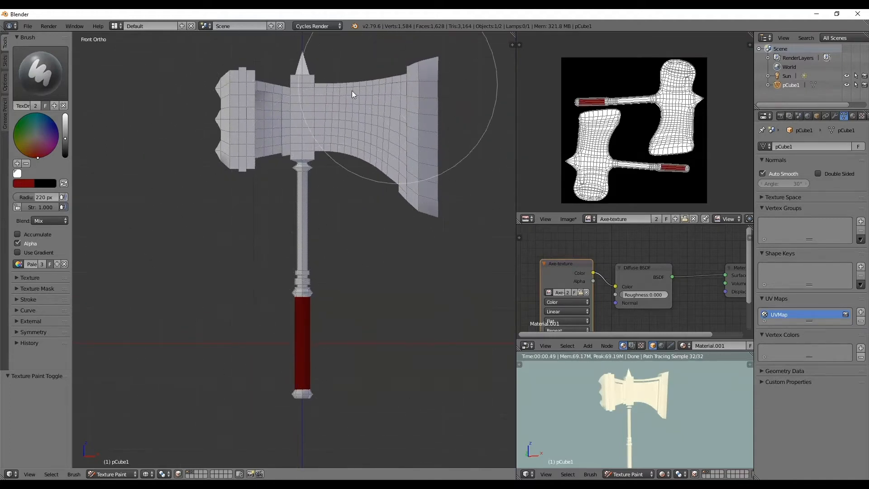
pyautogui.scroll(2, 313, 359)
pyautogui.keyDown('shift'); pyautogui.moveTo(313, 362); pyautogui.dragTo(305, 265, button='middle'); pyautogui.keyUp('shift')
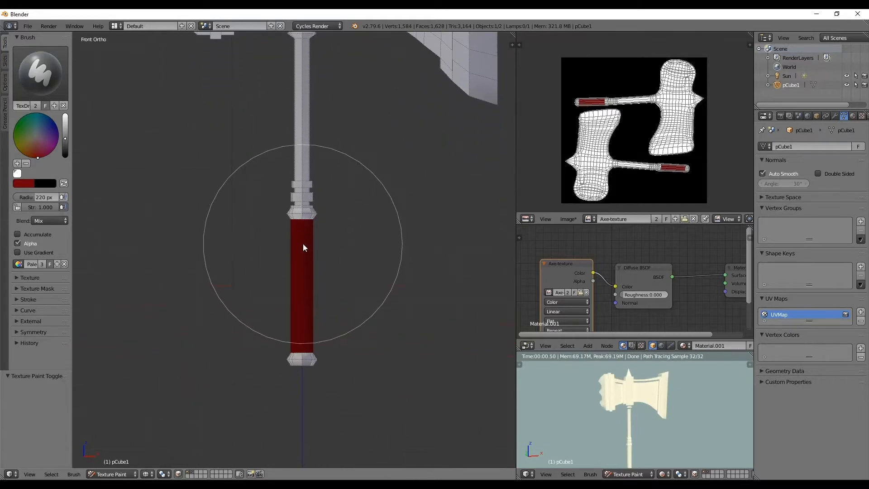
pyautogui.click(567, 219)
pyautogui.click(589, 155)
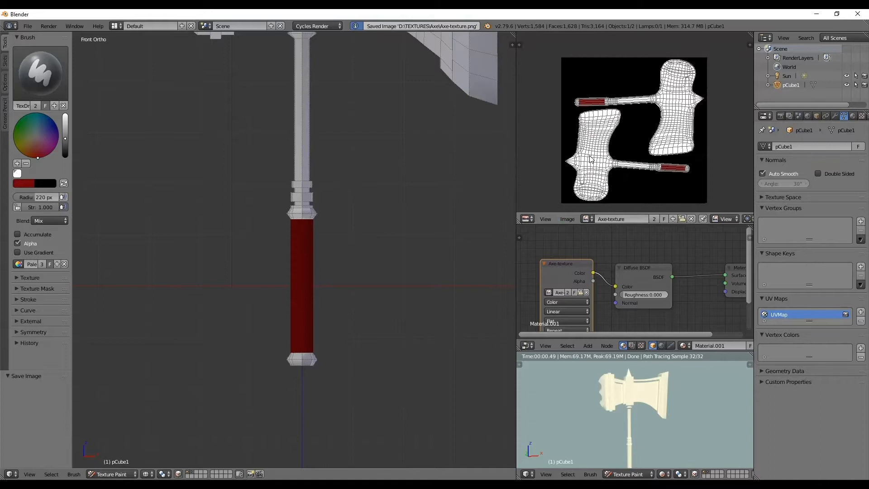
# - Return the axe to Edit Mode
pyautogui.click(113, 474)
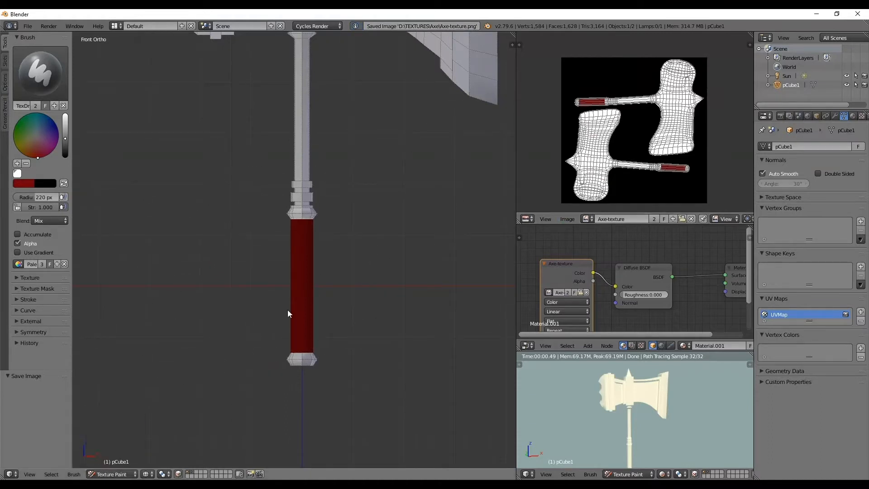
pyautogui.scroll(-1, 379, 249)
pyautogui.keyDown('shift'); pyautogui.moveTo(374, 201); pyautogui.dragTo(371, 297, button='middle'); pyautogui.keyUp('shift')
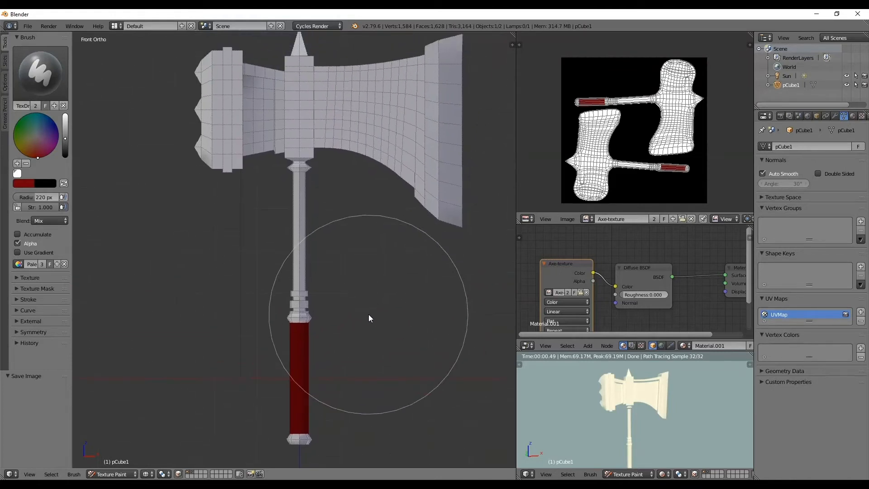
pyautogui.click(113, 473)
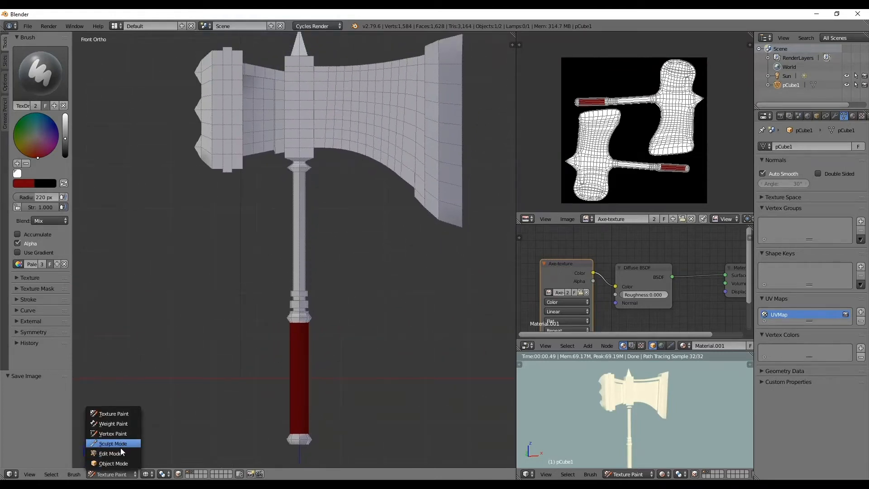
pyautogui.click(118, 453)
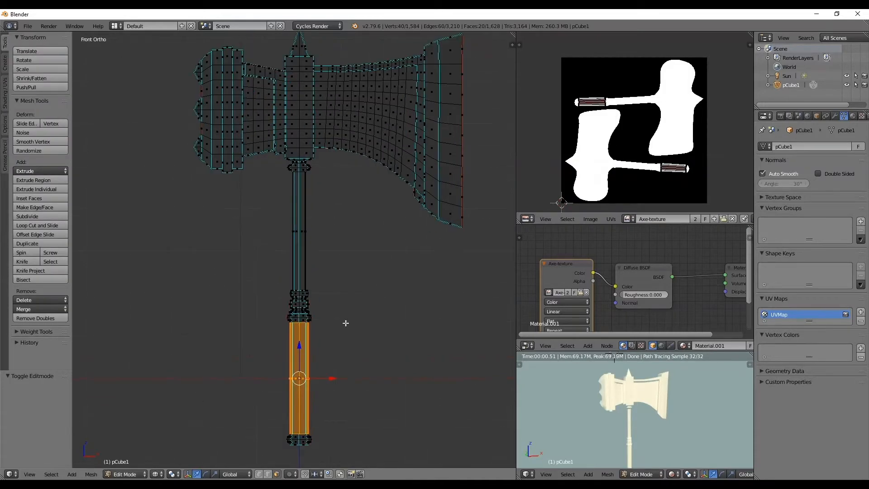
# - Replace the grip selection with the faces of the pommel below it and the flared collar above it
pyautogui.scroll(3, 346, 322)
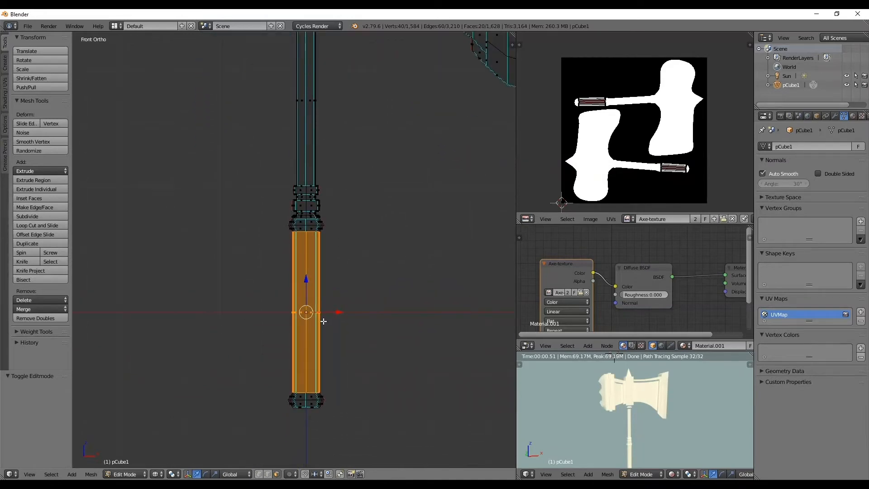
pyautogui.keyDown('shift'); pyautogui.scroll(-5, 323, 321); pyautogui.keyUp('shift')
pyautogui.press('a')
pyautogui.press('b')
pyautogui.moveTo(336, 343); pyautogui.dragTo(266, 373)
pyautogui.press('b')
pyautogui.moveTo(337, 166); pyautogui.dragTo(270, 181)
pyautogui.scroll(5, 330, 155)
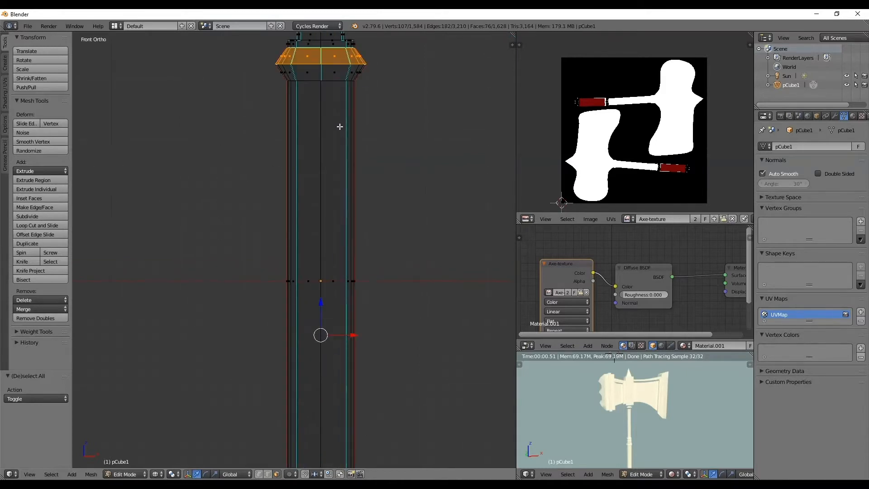
pyautogui.scroll(-6, 340, 136)
pyautogui.scroll(8, 336, 154)
pyautogui.press('b')
pyautogui.moveTo(402, 139); pyautogui.dragTo(229, 151)
# - Add the thin band on top of the flared collar and the two raised rings above it to the face selection
pyautogui.keyDown('shift'); pyautogui.moveTo(335, 110); pyautogui.dragTo(327, 229, button='middle'); pyautogui.keyUp('shift')
pyautogui.press('b')
pyautogui.moveTo(400, 173); pyautogui.dragTo(241, 187)
pyautogui.press('b')
pyautogui.moveTo(380, 159); pyautogui.dragTo(234, 204)
pyautogui.press('b')
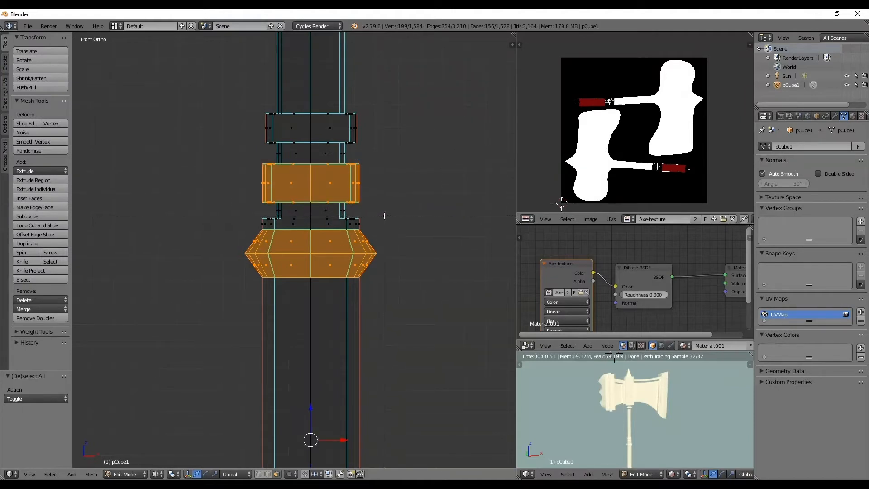
pyautogui.moveTo(384, 216); pyautogui.dragTo(229, 233)
pyautogui.press('b')
pyautogui.moveTo(381, 99); pyautogui.dragTo(249, 143)
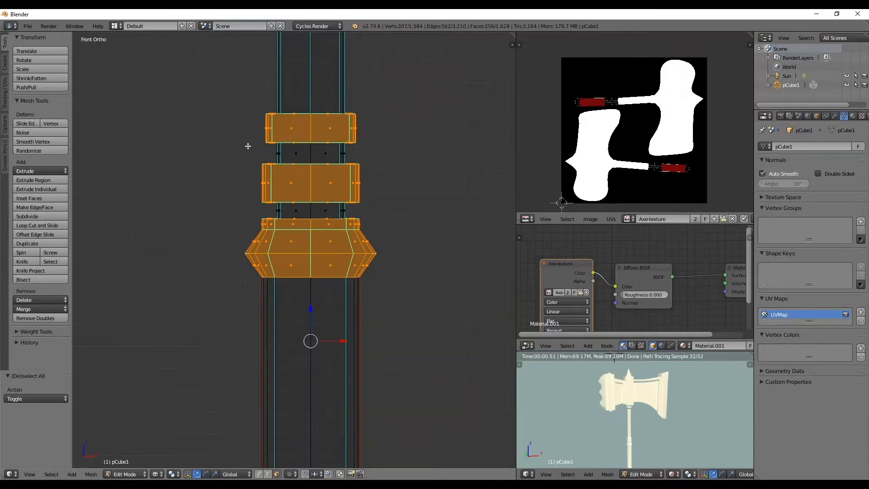
pyautogui.scroll(-5, 337, 270)
pyautogui.scroll(2, 336, 239)
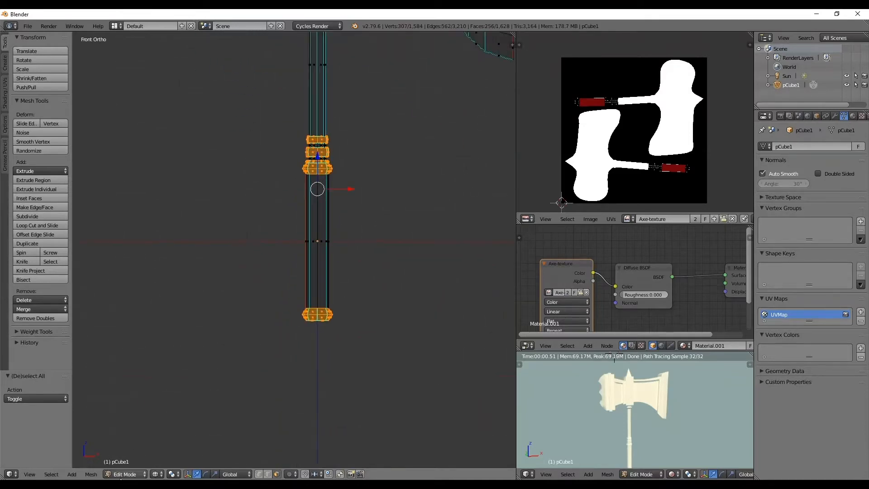
# - In Texture Paint mode, add the dark red to the palette and set the brush colour to a golden tan
pyautogui.click(122, 474)
pyautogui.click(131, 413)
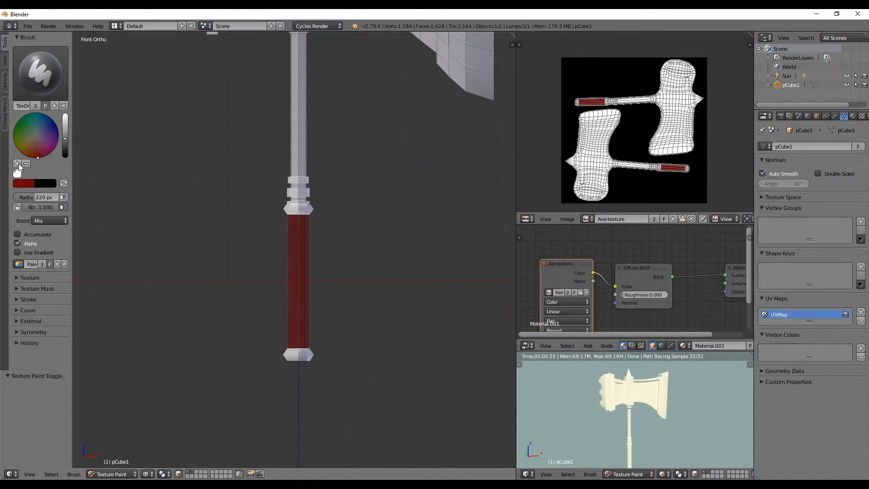
pyautogui.click(28, 149)
pyautogui.moveTo(64, 138); pyautogui.dragTo(64, 121)
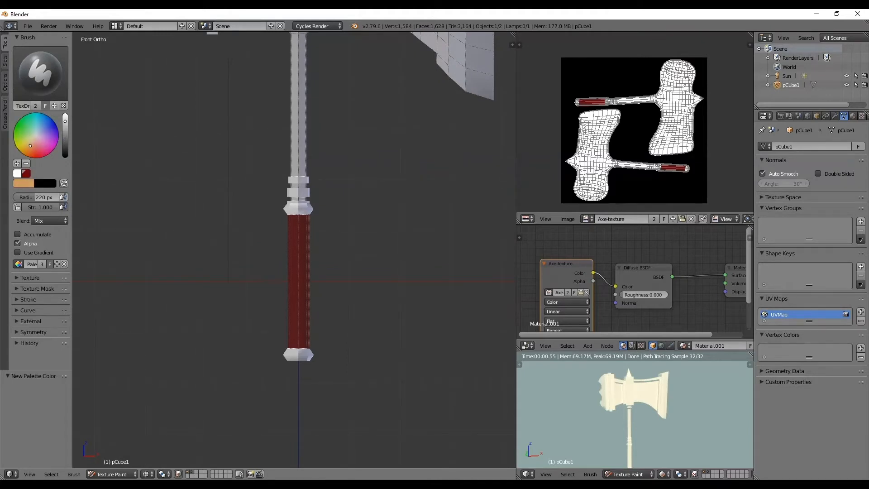
pyautogui.click(66, 132)
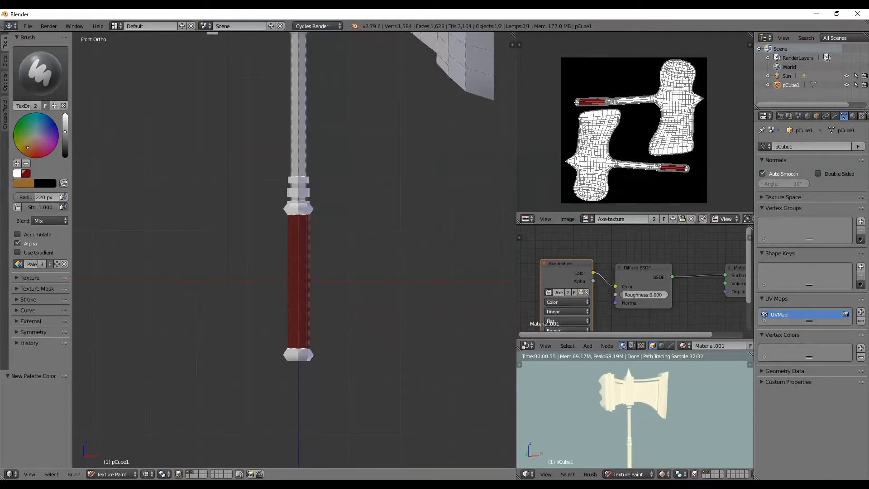
pyautogui.moveTo(65, 129); pyautogui.dragTo(65, 125)
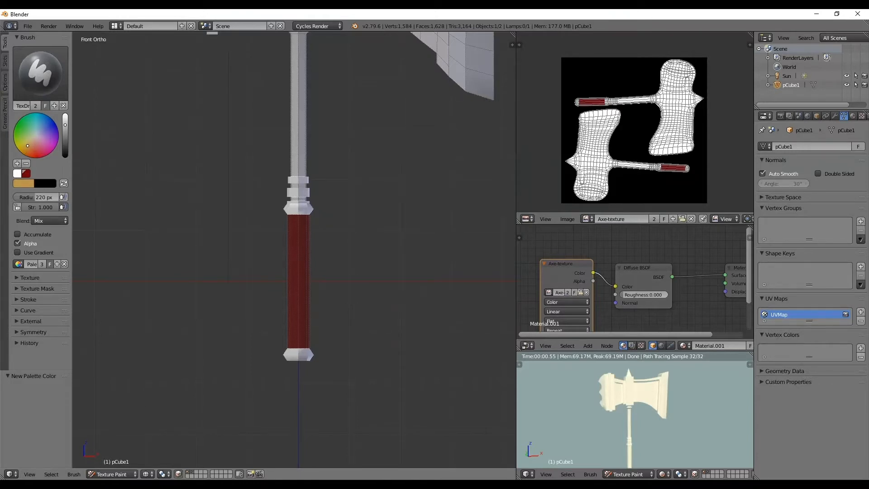
# - Paint the masked pommel, collar and handle rings golden tan, add that colour to the palette, and toggle the mask selection off
pyautogui.moveTo(361, 211)
pyautogui.mouseDown()
pyautogui.moveTo(322, 189)
pyautogui.moveTo(260, 399)
pyautogui.moveTo(227, 247)
pyautogui.mouseUp()
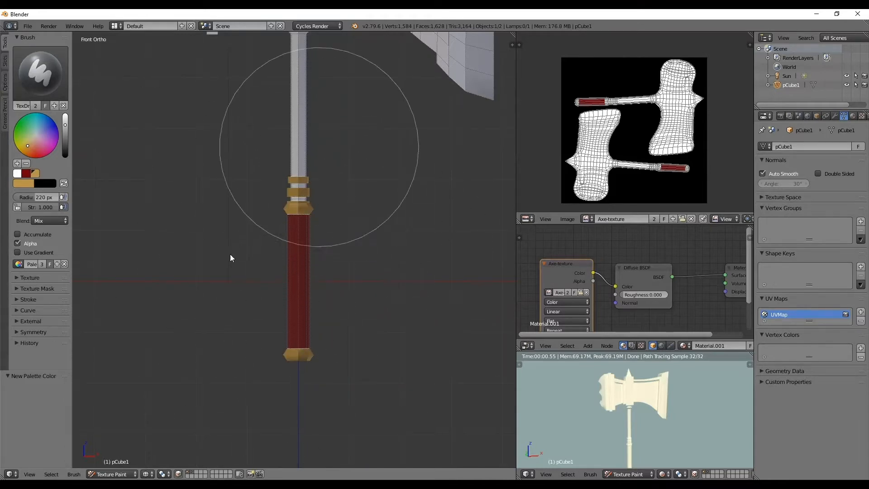
pyautogui.scroll(-3, 332, 229)
pyautogui.scroll(2, 290, 205)
pyautogui.press('a')
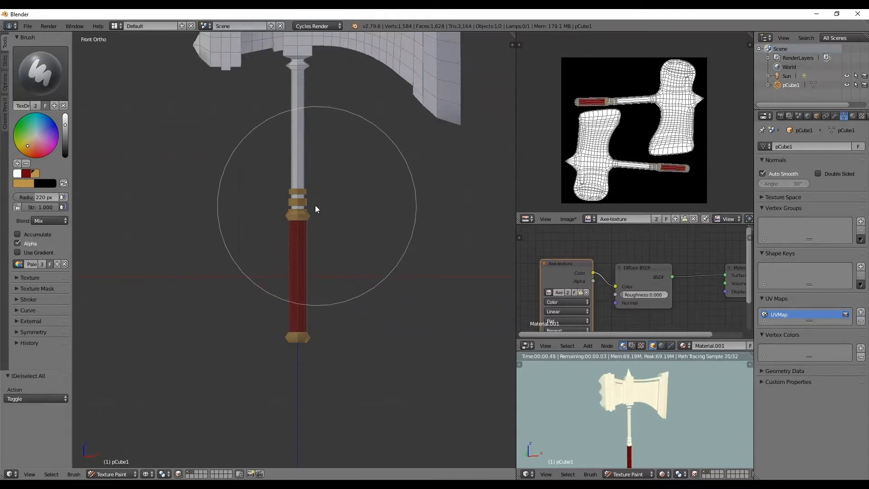
# - Examine the painted handle from the front, side and below for areas the paint missed
pyautogui.keyDown('shift'); pyautogui.moveTo(300, 164); pyautogui.dragTo(298, 233, button='middle'); pyautogui.keyUp('shift')
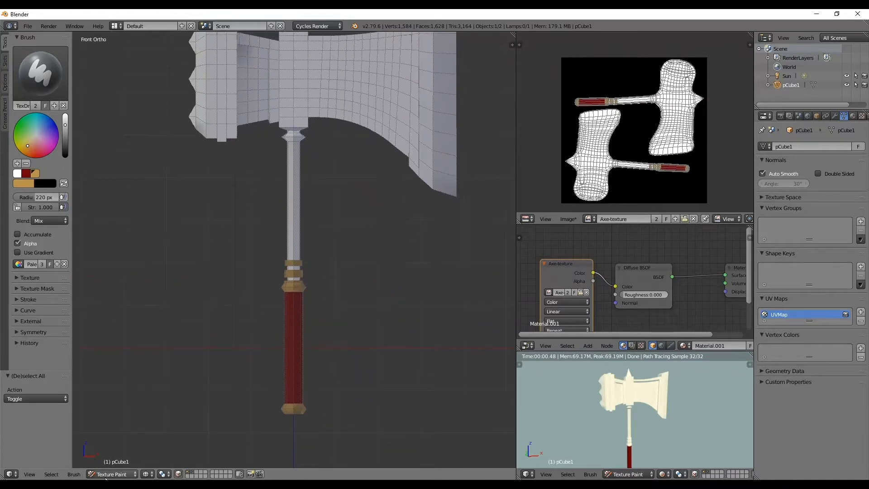
pyautogui.click(112, 474)
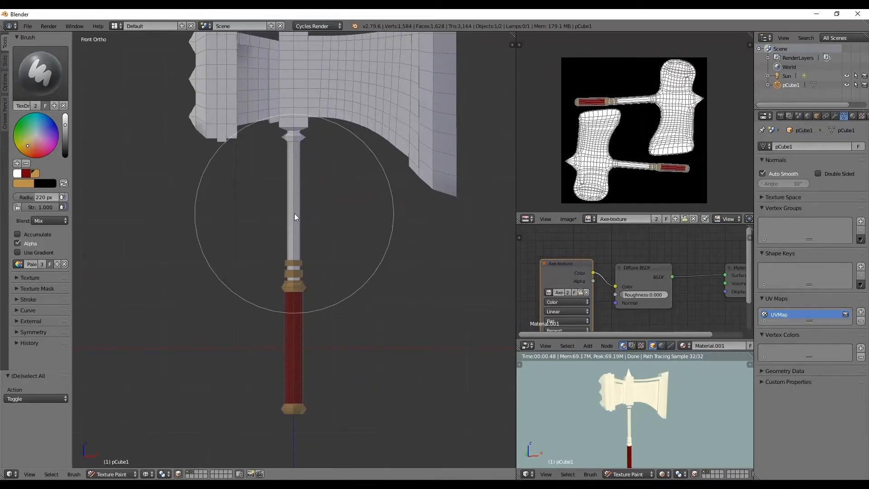
pyautogui.scroll(1, 294, 214)
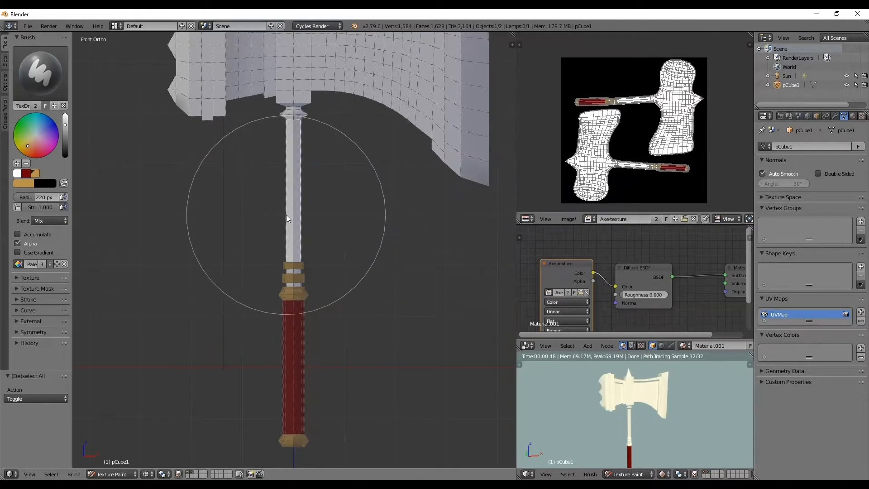
pyautogui.moveTo(284, 216); pyautogui.dragTo(374, 227, button='middle')
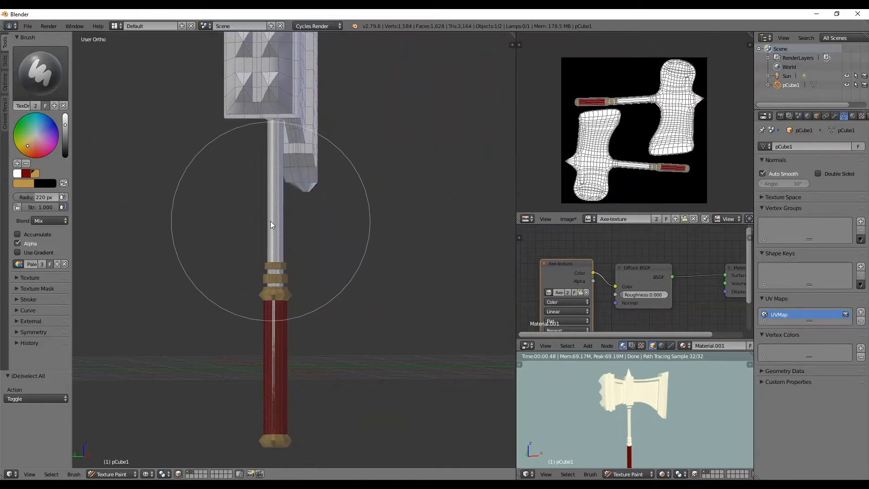
pyautogui.moveTo(291, 324)
pyautogui.mouseDown(button='middle')
pyautogui.moveTo(245, 335)
pyautogui.moveTo(233, 359)
pyautogui.moveTo(299, 310)
pyautogui.mouseUp(button='middle')
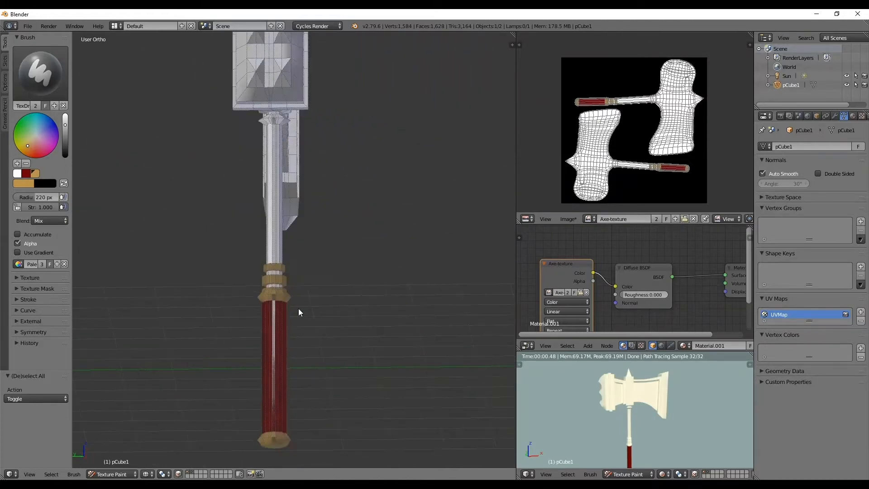
pyautogui.scroll(4, 248, 398)
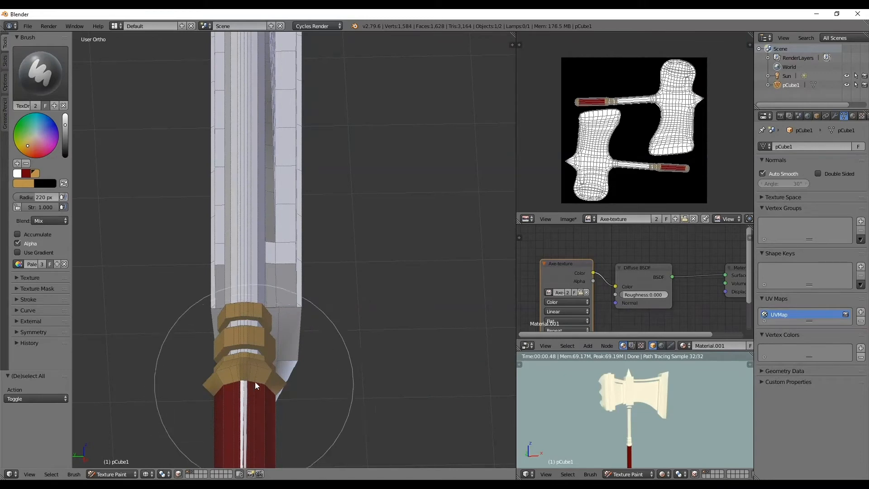
pyautogui.scroll(-6, 271, 294)
pyautogui.moveTo(271, 295)
pyautogui.mouseDown(button='middle')
pyautogui.moveTo(356, 157)
pyautogui.moveTo(363, 95)
pyautogui.moveTo(359, 159)
pyautogui.moveTo(369, 106)
pyautogui.moveTo(335, 157)
pyautogui.mouseUp(button='middle')
pyautogui.press('KP_1')
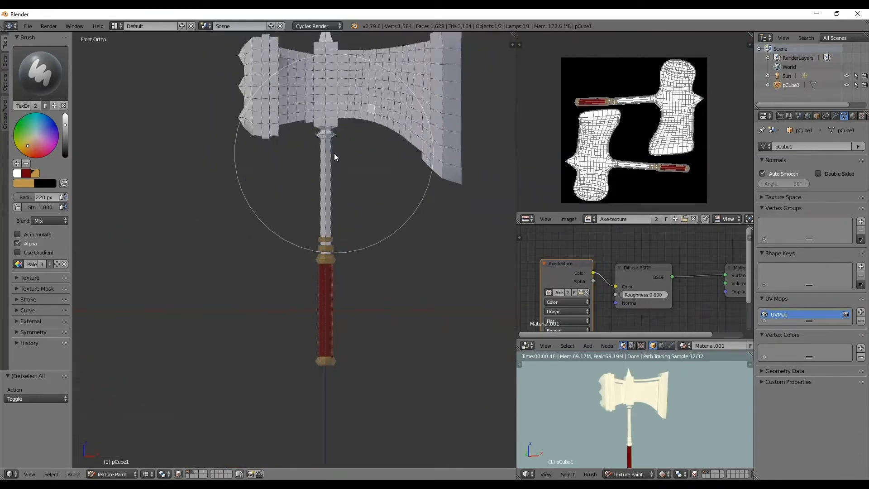
# - In Edit Mode, select all the linked faces of the red grip
pyautogui.scroll(4, 324, 348)
pyautogui.keyDown('shift'); pyautogui.moveTo(326, 351); pyautogui.dragTo(283, 298, button='middle'); pyautogui.keyUp('shift')
pyautogui.click(112, 474)
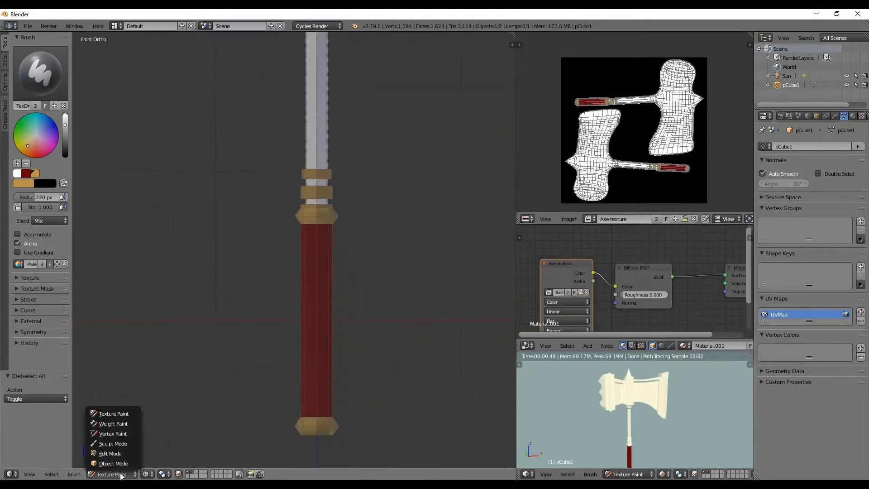
pyautogui.click(117, 454)
pyautogui.moveTo(271, 314); pyautogui.dragTo(357, 321, button='middle')
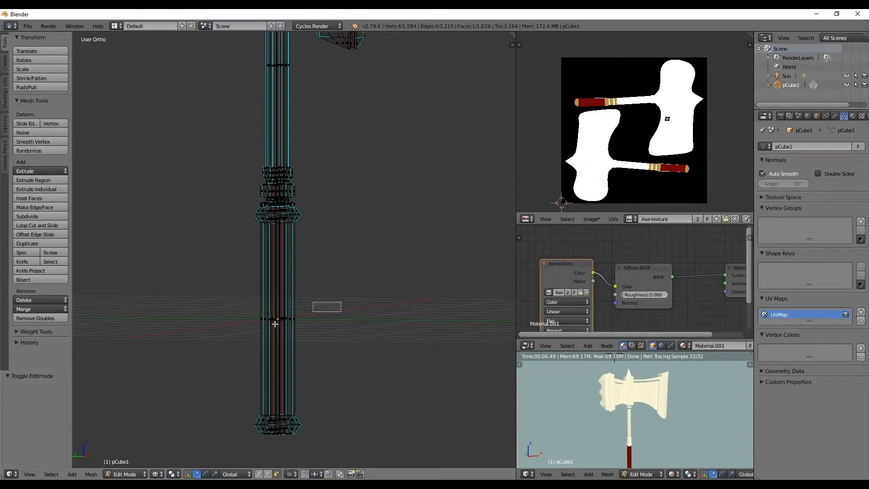
pyautogui.press('l')
pyautogui.moveTo(300, 333); pyautogui.dragTo(295, 322, button='middle')
pyautogui.moveTo(222, 317); pyautogui.dragTo(247, 355, button='middle')
# - In Texture Paint mode, paint the unpainted strip along the grip's side with the palette's dark red, and toggle the mask selection off
pyautogui.click(129, 473)
pyautogui.click(132, 413)
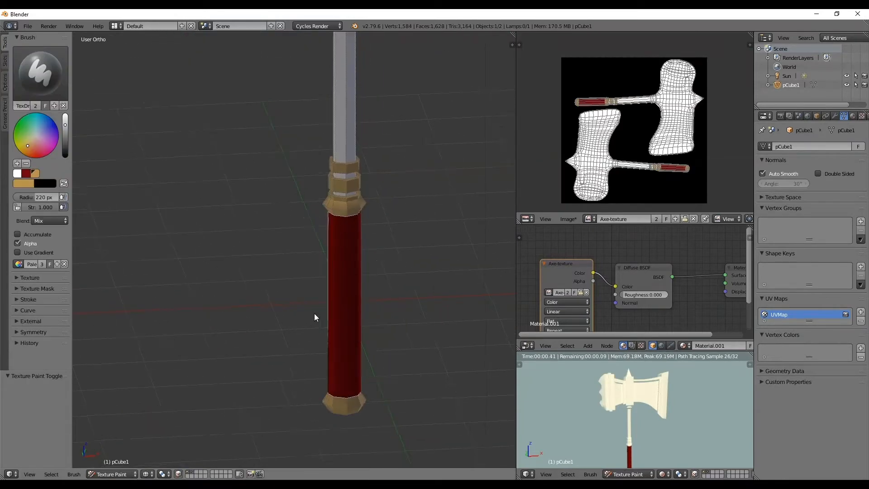
pyautogui.moveTo(300, 320); pyautogui.dragTo(358, 302, button='middle')
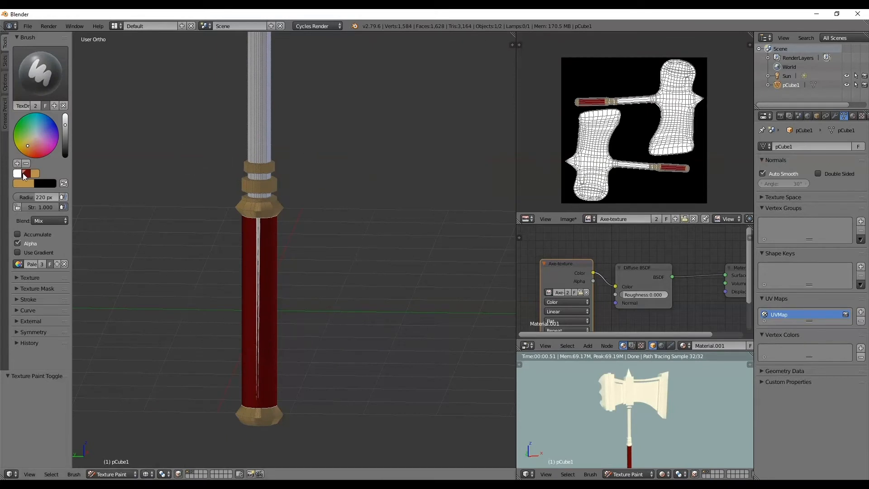
pyautogui.click(23, 173)
pyautogui.moveTo(292, 324)
pyautogui.mouseDown()
pyautogui.moveTo(192, 361)
pyautogui.moveTo(281, 322)
pyautogui.mouseUp()
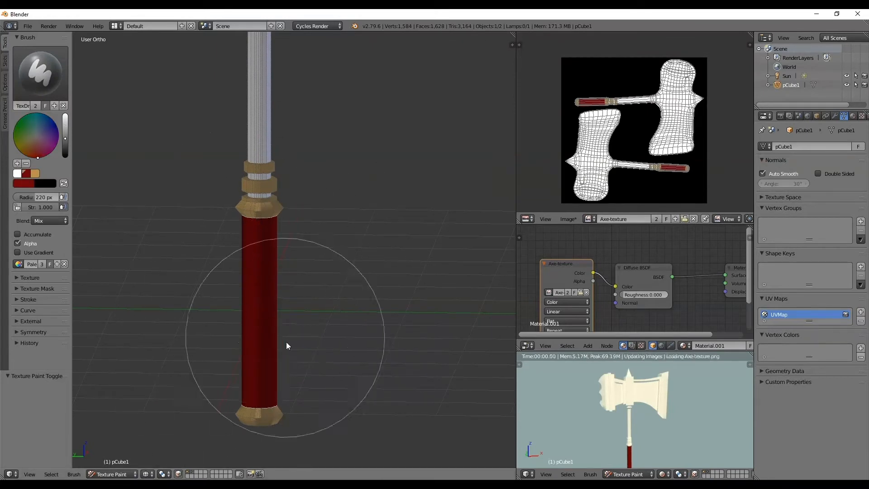
pyautogui.moveTo(281, 322); pyautogui.dragTo(235, 322, button='middle')
pyautogui.scroll(-3, 396, 283)
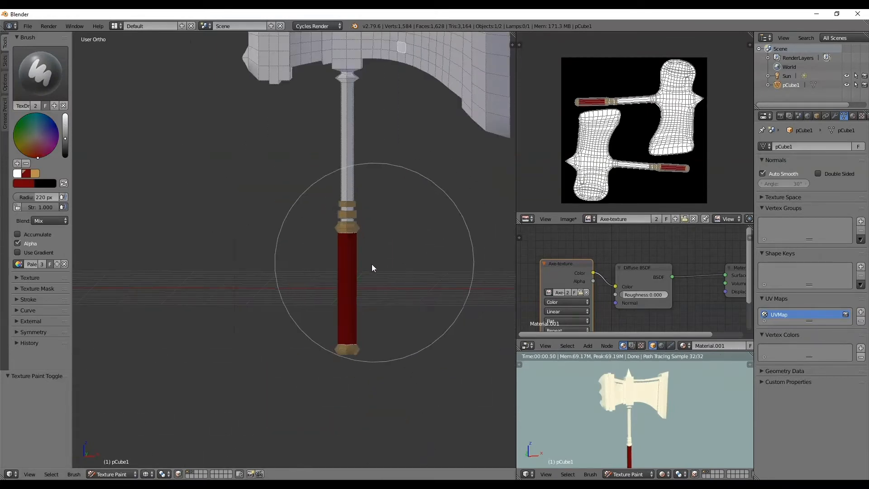
pyautogui.keyDown('shift'); pyautogui.moveTo(375, 261); pyautogui.dragTo(341, 296, button='middle'); pyautogui.keyUp('shift')
pyautogui.press('a')
# - In Edit Mode, box-select the faces of the whole axe head and the shaft down to the golden rings
pyautogui.scroll(1, 332, 253)
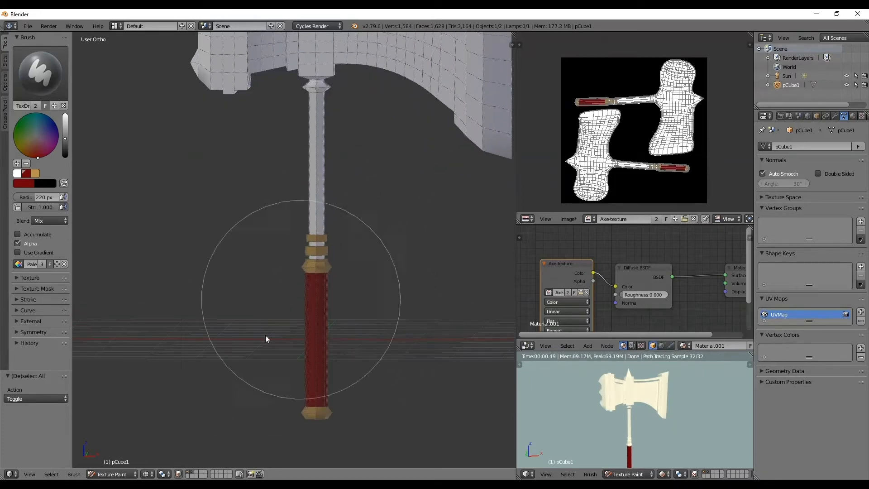
pyautogui.click(112, 474)
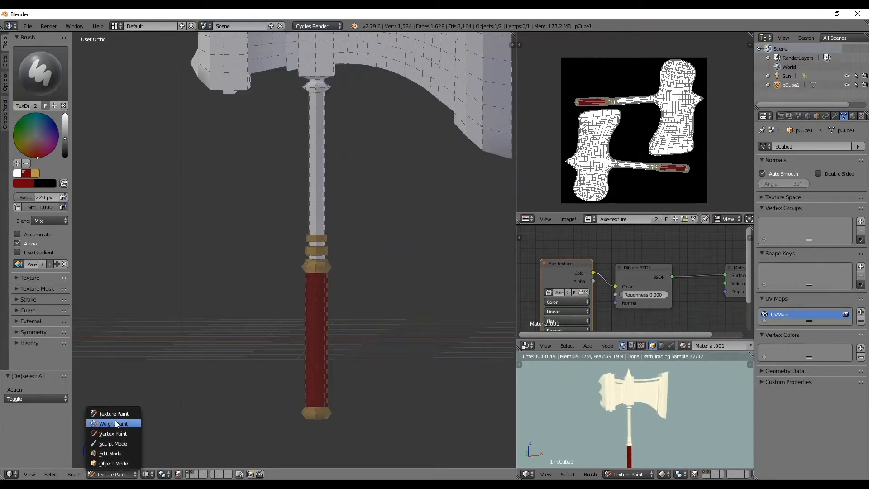
pyautogui.click(112, 453)
pyautogui.scroll(1, 314, 166)
pyautogui.keyDown('shift'); pyautogui.moveTo(314, 165); pyautogui.dragTo(307, 229, button='middle'); pyautogui.keyUp('shift')
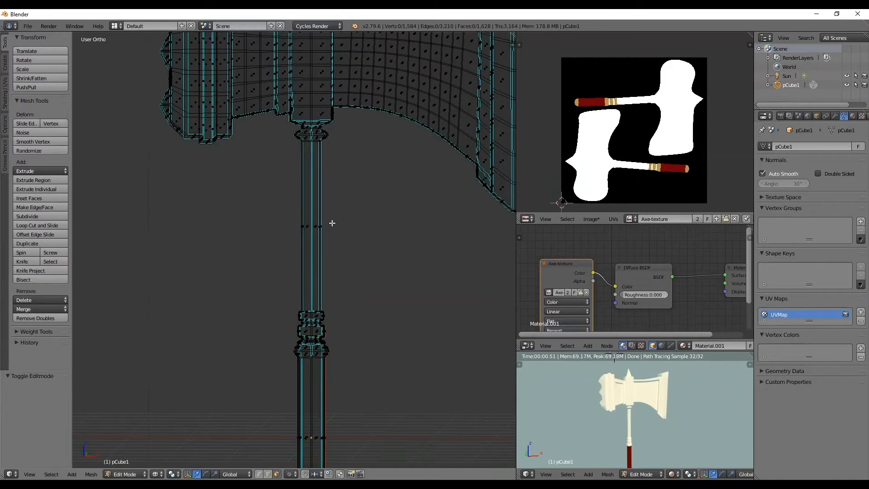
pyautogui.press('Escape')
pyautogui.scroll(-4, 353, 199)
pyautogui.press('b')
pyautogui.moveTo(485, 74); pyautogui.dragTo(195, 267)
# - Add the two recessed bands between the golden handle rings to the face selection
pyautogui.scroll(5, 337, 299)
pyautogui.scroll(7, 336, 299)
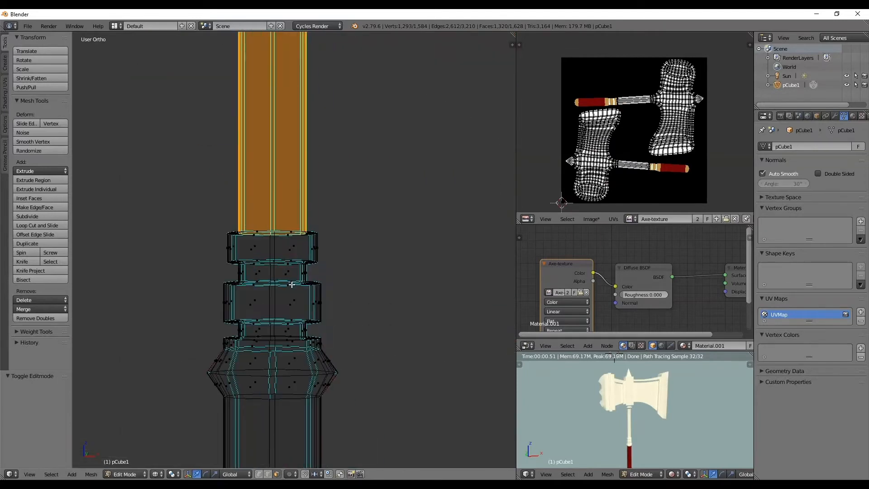
pyautogui.press('KP_1')
pyautogui.press('b')
pyautogui.moveTo(345, 271); pyautogui.dragTo(206, 286)
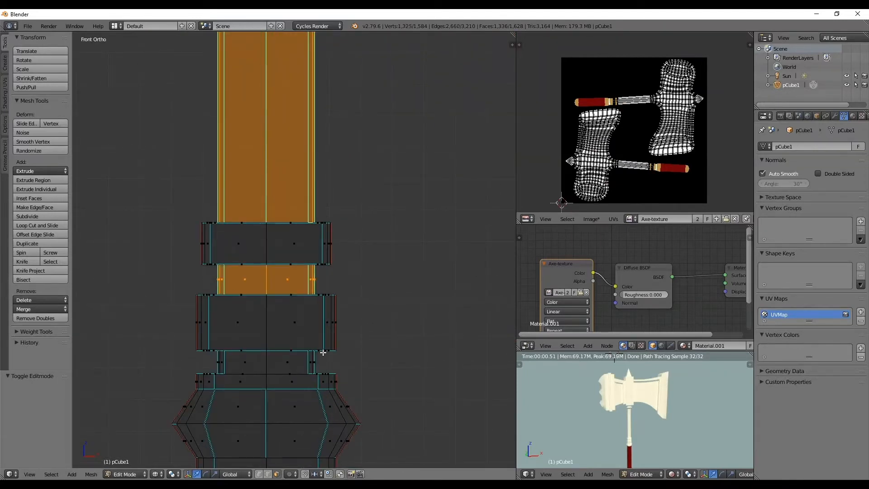
pyautogui.press('b')
pyautogui.moveTo(349, 354); pyautogui.dragTo(201, 371)
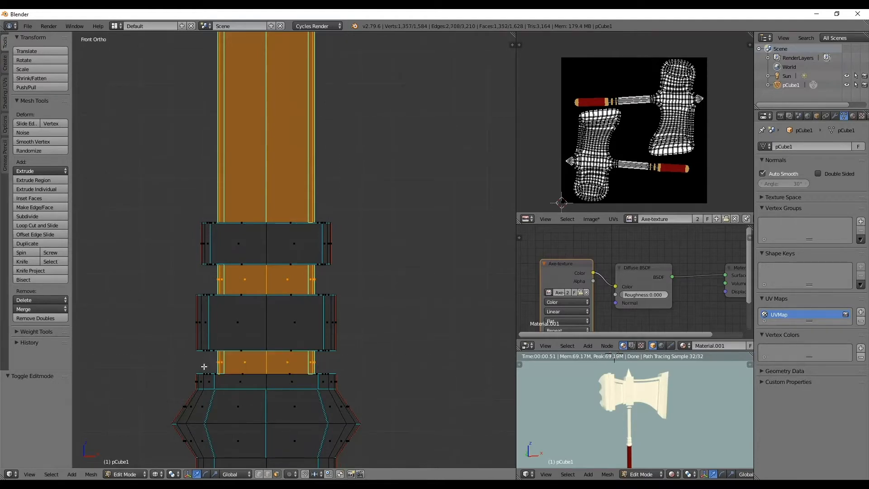
# - In Texture Paint mode, set the brush colour to a dark slate grey and add it to the palette
pyautogui.scroll(-1, 384, 334)
pyautogui.scroll(-11, 384, 334)
pyautogui.scroll(1, 355, 215)
pyautogui.keyDown('shift'); pyautogui.moveTo(360, 196); pyautogui.dragTo(371, 298, button='middle'); pyautogui.keyUp('shift')
pyautogui.click(125, 474)
pyautogui.click(129, 413)
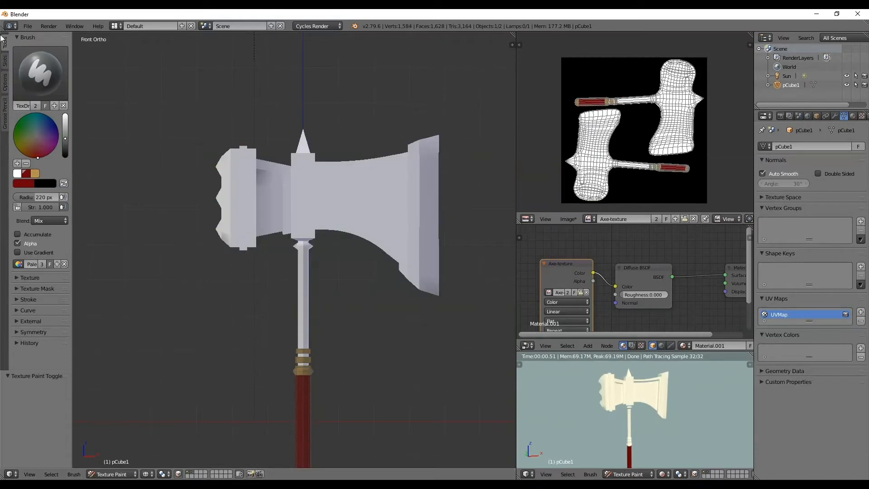
pyautogui.click(37, 129)
pyautogui.moveTo(65, 138); pyautogui.dragTo(65, 131)
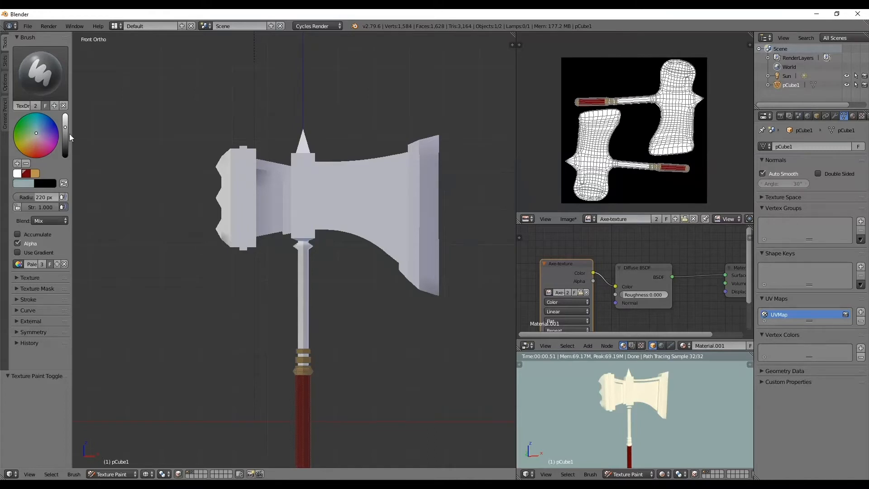
pyautogui.moveTo(65, 138); pyautogui.dragTo(66, 140)
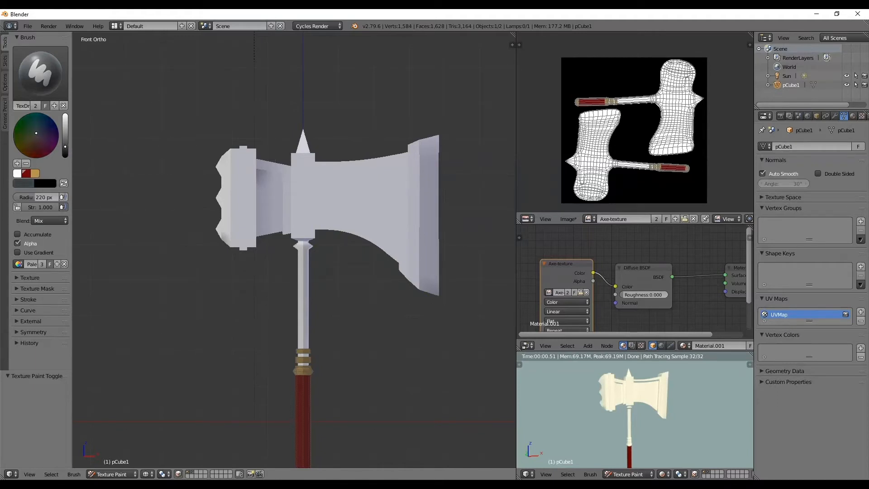
pyautogui.click(16, 163)
# - Paint the masked axe head, shaft and recessed bands dark slate grey, and toggle the mask selection off
pyautogui.scroll(-2, 329, 246)
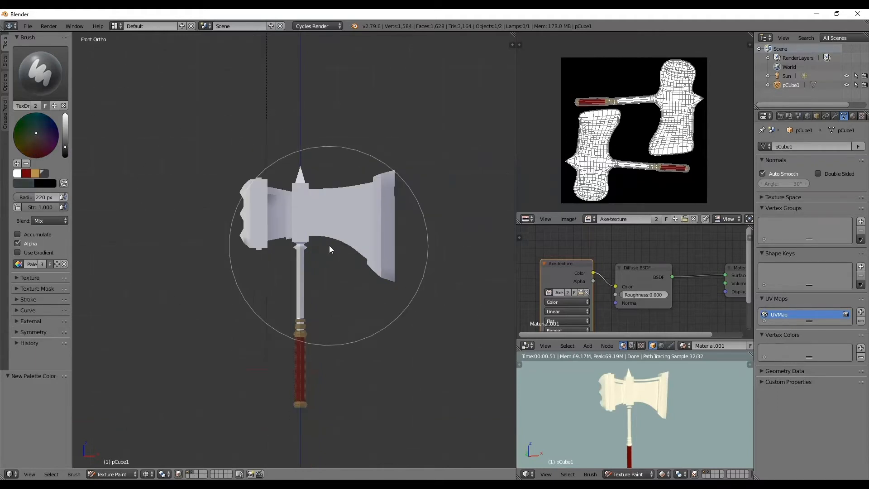
pyautogui.moveTo(298, 206)
pyautogui.mouseDown()
pyautogui.moveTo(293, 220)
pyautogui.moveTo(316, 303)
pyautogui.moveTo(303, 346)
pyautogui.moveTo(361, 278)
pyautogui.moveTo(368, 196)
pyautogui.moveTo(263, 239)
pyautogui.moveTo(300, 361)
pyautogui.moveTo(353, 297)
pyautogui.moveTo(377, 187)
pyautogui.moveTo(281, 198)
pyautogui.moveTo(326, 153)
pyautogui.moveTo(390, 210)
pyautogui.moveTo(359, 275)
pyautogui.moveTo(279, 237)
pyautogui.moveTo(277, 261)
pyautogui.mouseUp()
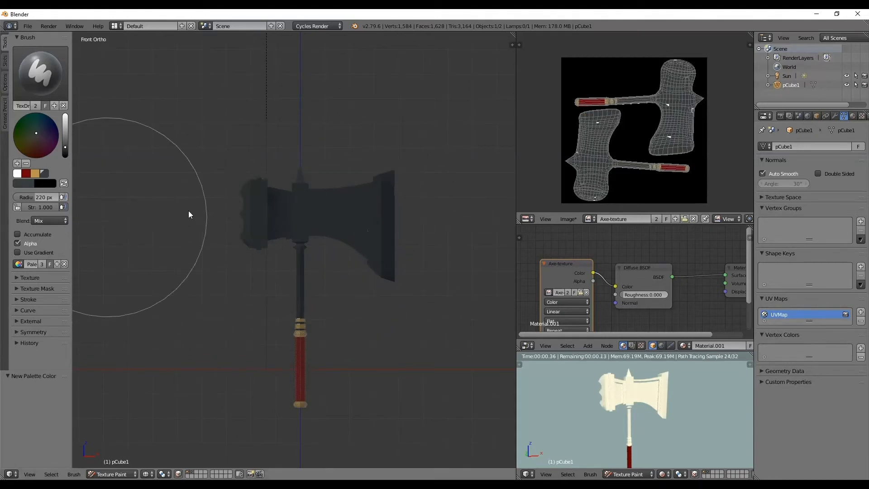
pyautogui.press('a')
pyautogui.scroll(2, 299, 254)
pyautogui.keyDown('shift'); pyautogui.scroll(-3, 305, 281); pyautogui.keyUp('shift')
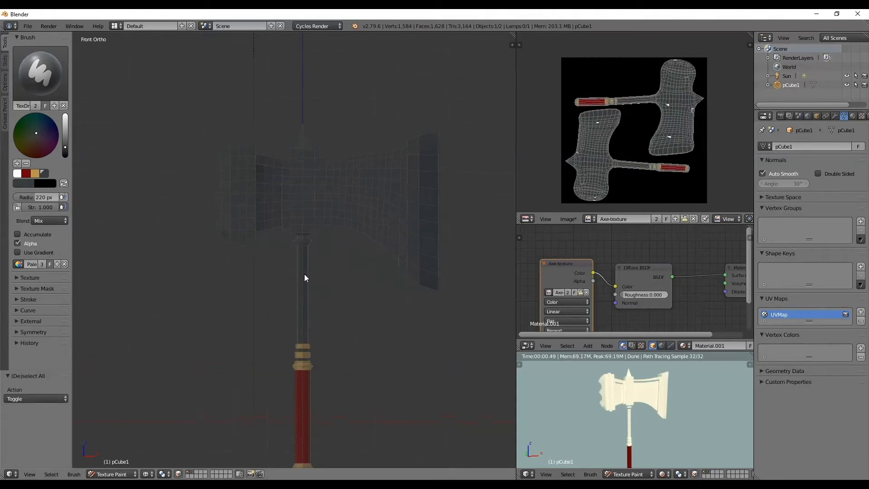
# - In Edit Mode, box-select the flared ring at the top of the shaft, just below the axe head
pyautogui.click(113, 474)
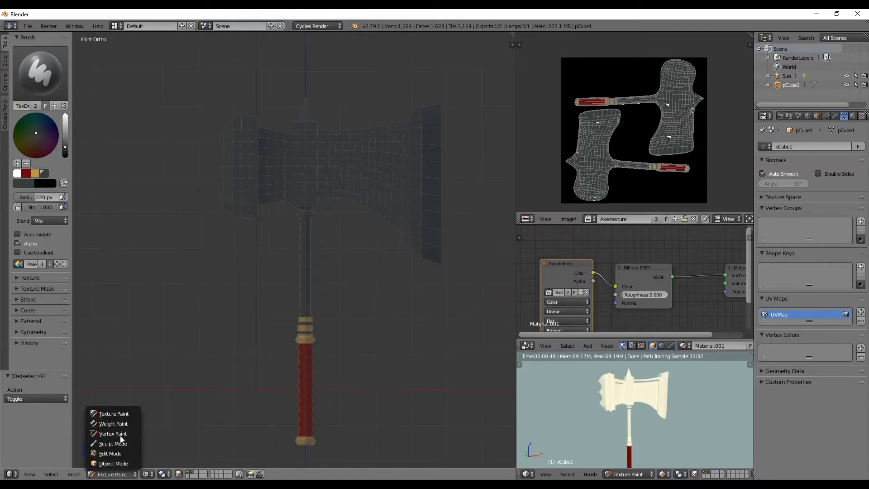
pyautogui.click(116, 453)
pyautogui.scroll(1, 390, 204)
pyautogui.scroll(-2, 351, 243)
pyautogui.scroll(1, 346, 234)
pyautogui.scroll(3, 345, 234)
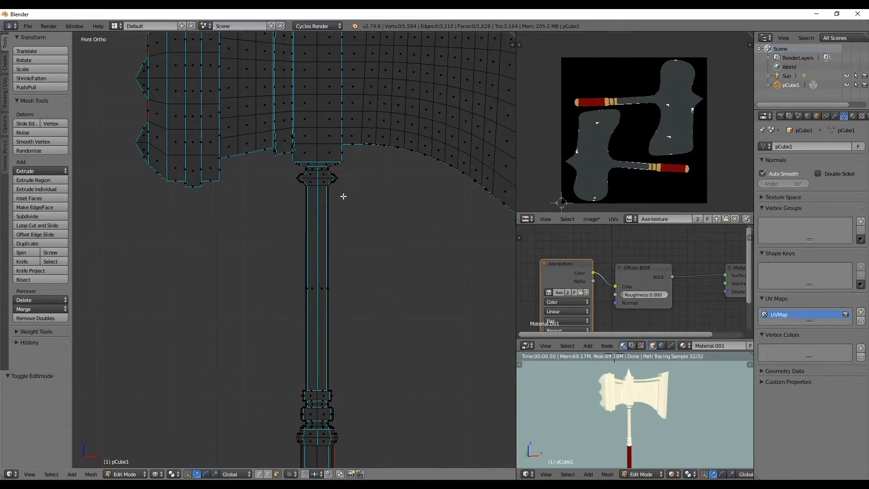
pyautogui.keyDown('shift'); pyautogui.moveTo(343, 194); pyautogui.dragTo(340, 351, button='middle'); pyautogui.keyUp('shift')
pyautogui.scroll(3, 337, 353)
pyautogui.keyDown('shift'); pyautogui.moveTo(342, 405); pyautogui.dragTo(330, 317, button='middle'); pyautogui.keyUp('shift')
pyautogui.press('b')
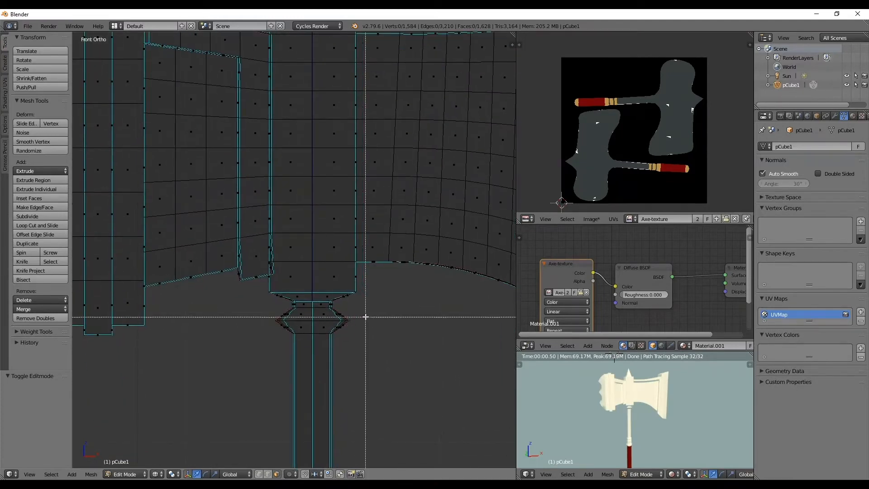
pyautogui.moveTo(368, 308); pyautogui.dragTo(261, 327)
pyautogui.scroll(-3, 262, 327)
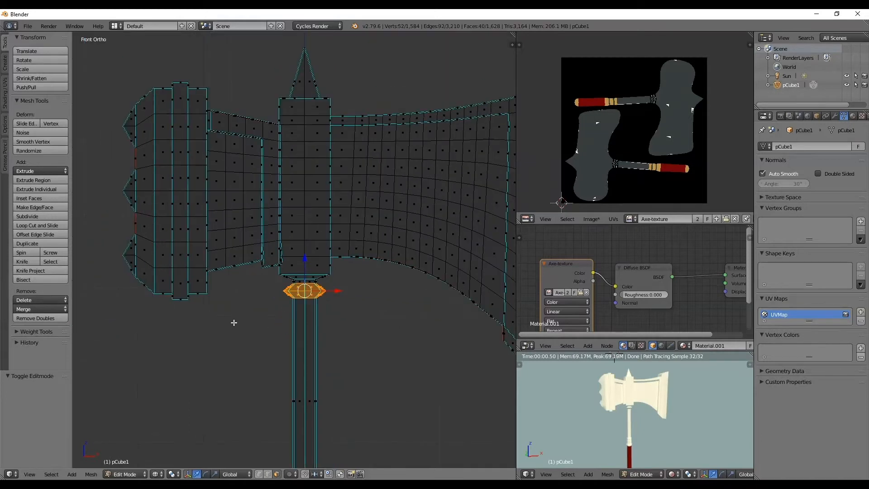
# - Add the narrow raised band around the hammer end of the head to the face selection
pyautogui.keyDown('shift'); pyautogui.moveTo(233, 324); pyautogui.dragTo(281, 360, button='middle'); pyautogui.keyUp('shift')
pyautogui.press('b')
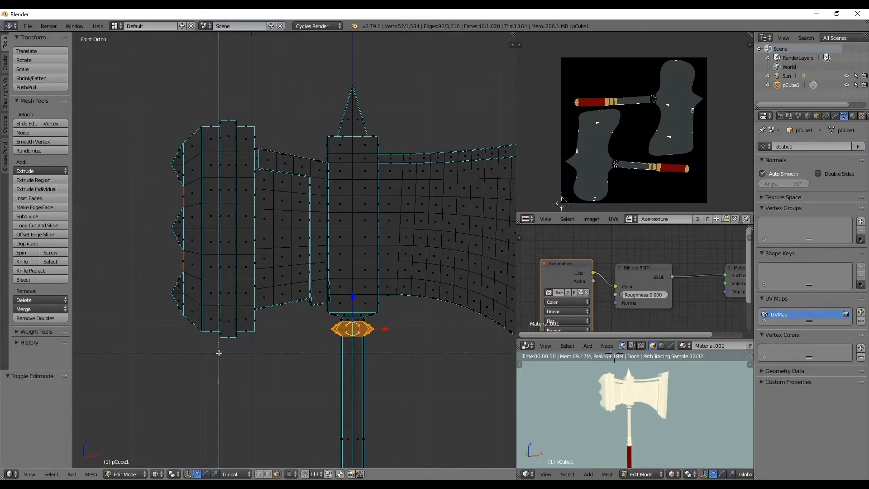
pyautogui.moveTo(245, 302); pyautogui.dragTo(240, 154)
pyautogui.moveTo(238, 117); pyautogui.dragTo(238, 116)
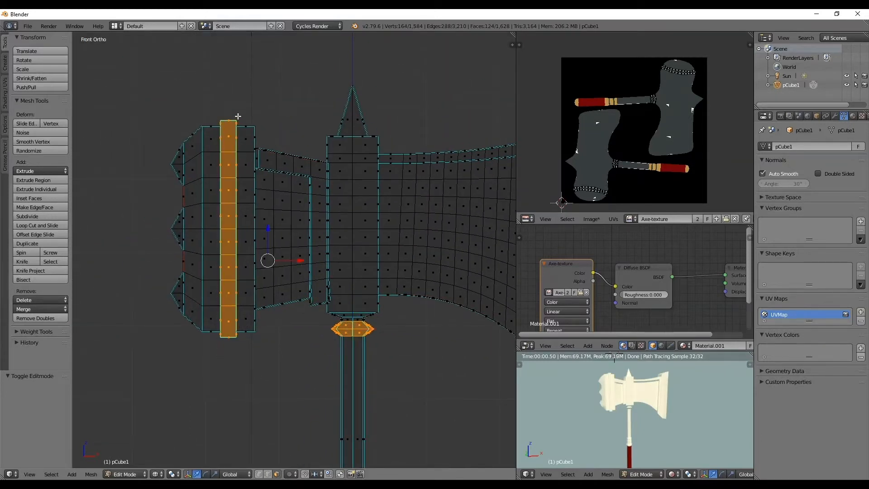
pyautogui.scroll(-3, 289, 157)
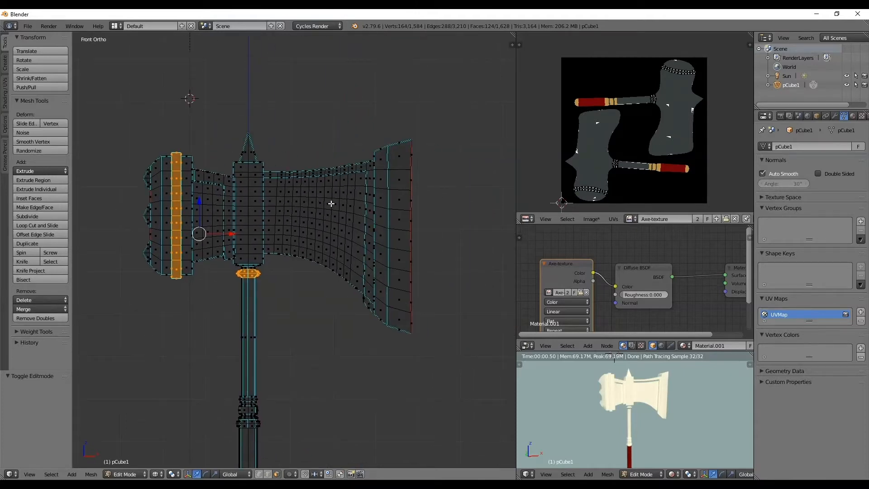
# - Add the three spikes on the hammer face and the large spike on top of the head to the selection
pyautogui.scroll(3, 102, 220)
pyautogui.keyDown('shift'); pyautogui.moveTo(117, 218); pyautogui.dragTo(405, 261, button='middle'); pyautogui.keyUp('shift')
pyautogui.scroll(1, 372, 222)
pyautogui.moveTo(306, 107)
pyautogui.mouseDown()
pyautogui.moveTo(322, 140)
pyautogui.moveTo(340, 360)
pyautogui.mouseUp()
pyautogui.scroll(-2, 390, 328)
pyautogui.keyDown('shift'); pyautogui.moveTo(390, 328); pyautogui.dragTo(233, 320, button='middle'); pyautogui.keyUp('shift')
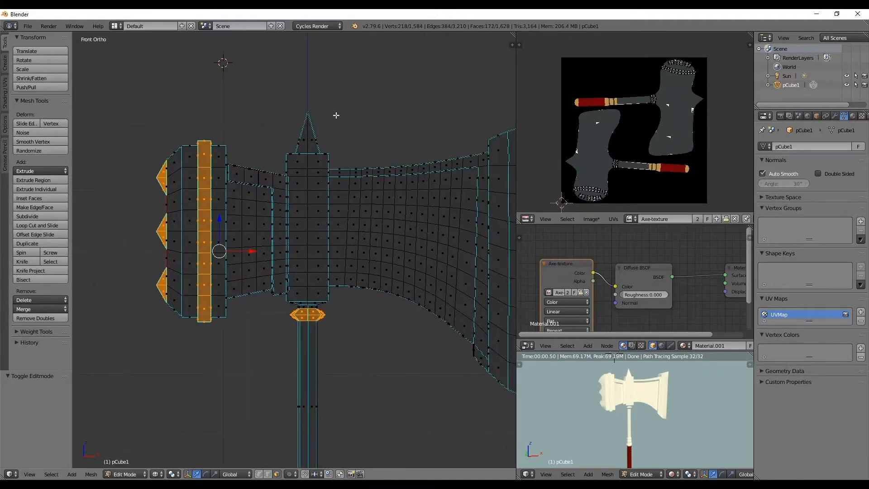
pyautogui.moveTo(349, 95); pyautogui.dragTo(280, 147)
# - Add the vertical trim band beside the axe blade's cutting section to the face selection
pyautogui.hscroll(5, 280, 149)
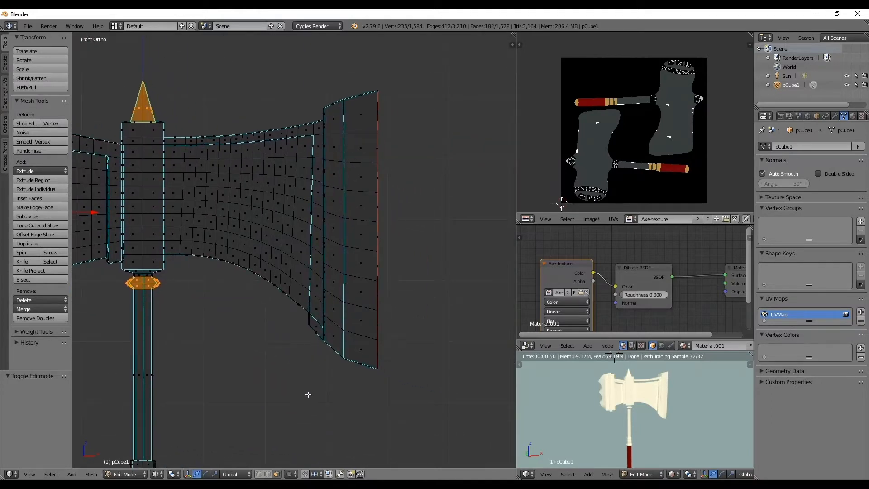
pyautogui.moveTo(311, 392); pyautogui.dragTo(320, 149)
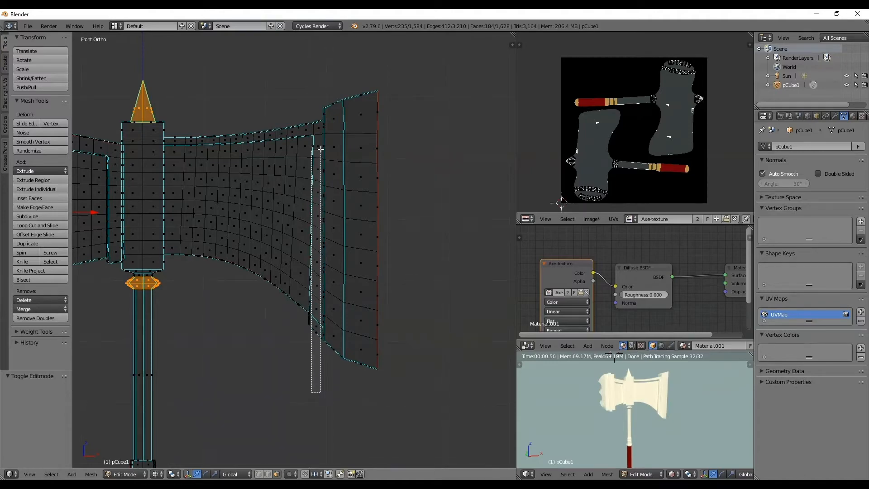
pyautogui.moveTo(321, 105); pyautogui.dragTo(322, 105)
pyautogui.moveTo(328, 251); pyautogui.dragTo(298, 262, button='middle')
pyautogui.press('KP_1')
# - Add the thin trim strip along the blade's upper edge to the face selection
pyautogui.scroll(3, 299, 263)
pyautogui.keyDown('shift'); pyautogui.moveTo(171, 119); pyautogui.dragTo(355, 268, button='middle'); pyautogui.keyUp('shift')
pyautogui.press('b')
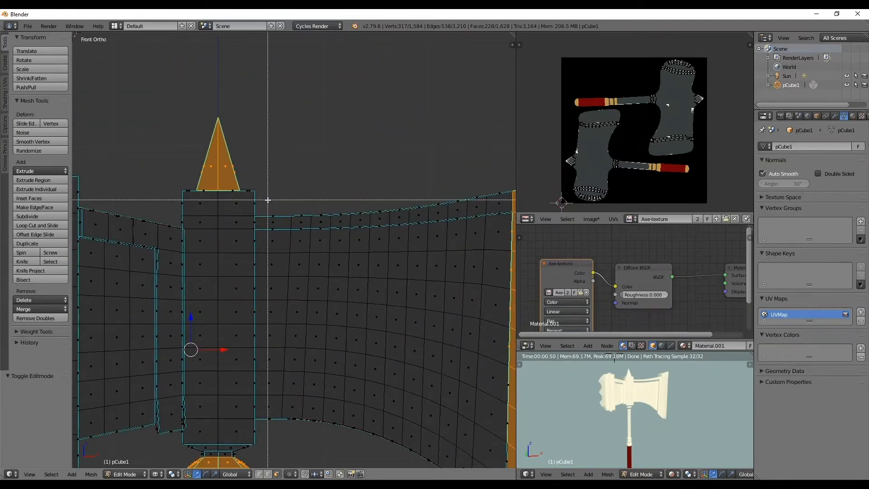
pyautogui.moveTo(265, 205); pyautogui.dragTo(303, 219)
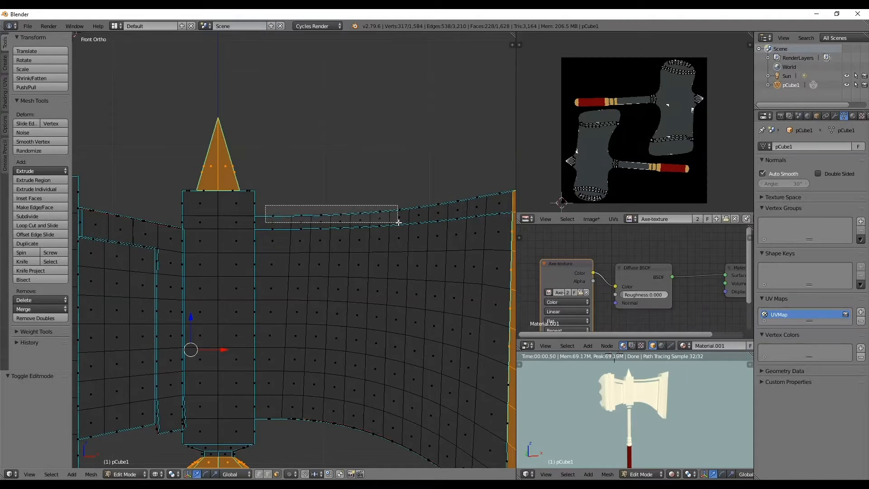
pyautogui.moveTo(429, 228); pyautogui.dragTo(297, 148)
pyautogui.scroll(-1, 326, 140)
pyautogui.keyDown('shift'); pyautogui.moveTo(345, 148); pyautogui.dragTo(299, 143, button='middle'); pyautogui.keyUp('shift')
pyautogui.press('b')
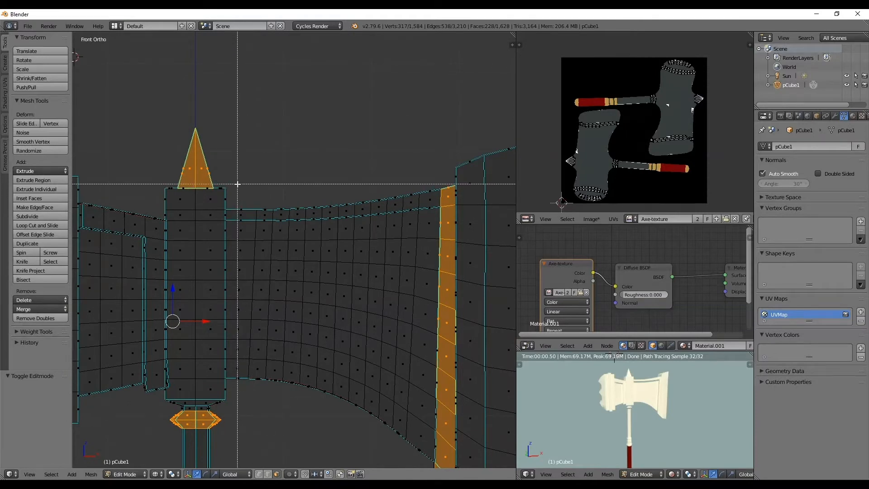
pyautogui.moveTo(271, 208); pyautogui.dragTo(399, 222)
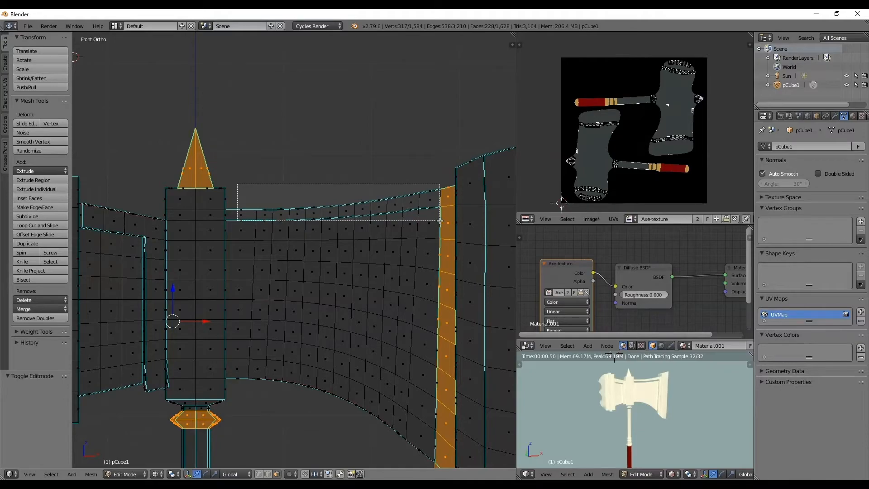
pyautogui.moveTo(439, 220); pyautogui.dragTo(439, 221)
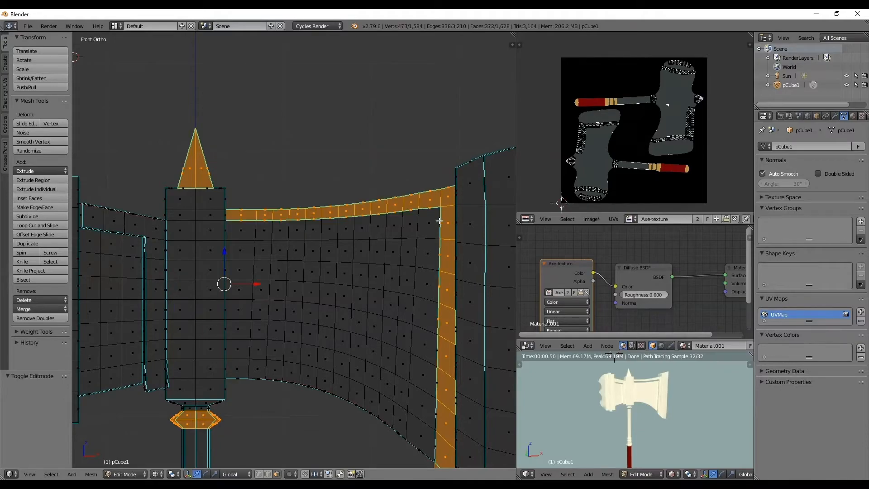
# - Add the narrow front-facing faces at the lower end of the blade's vertical trim band to the selection
pyautogui.moveTo(378, 210)
pyautogui.mouseDown(button='middle')
pyautogui.moveTo(408, 258)
pyautogui.moveTo(372, 254)
pyautogui.moveTo(390, 156)
pyautogui.moveTo(427, 194)
pyautogui.moveTo(422, 203)
pyautogui.mouseUp(button='middle')
pyautogui.moveTo(461, 370)
pyautogui.keyDown('shift'); pyautogui.mouseDown(button='middle')
pyautogui.moveTo(392, 235)
pyautogui.moveTo(381, 190)
pyautogui.mouseUp(button='middle'); pyautogui.keyUp('shift')
pyautogui.scroll(2, 392, 235)
pyautogui.press('z')
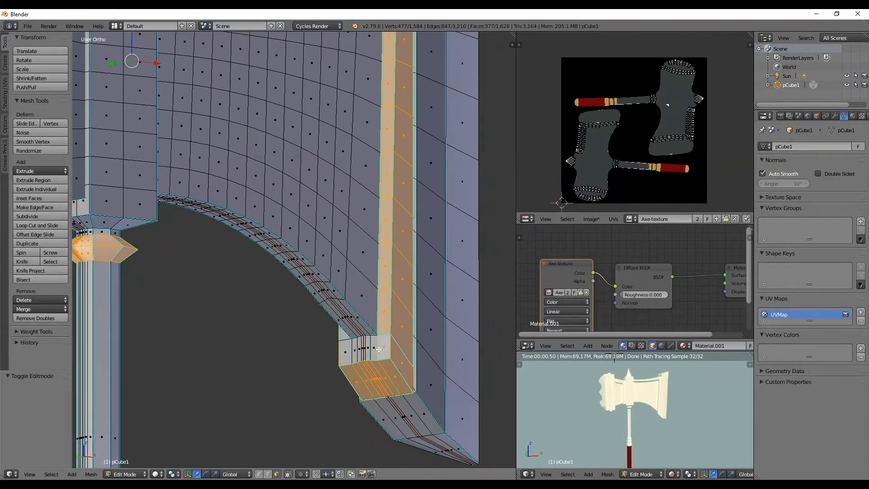
pyautogui.scroll(4, 379, 349)
pyautogui.keyDown('shift'); pyautogui.moveTo(418, 369); pyautogui.dragTo(274, 190, button='middle'); pyautogui.keyUp('shift')
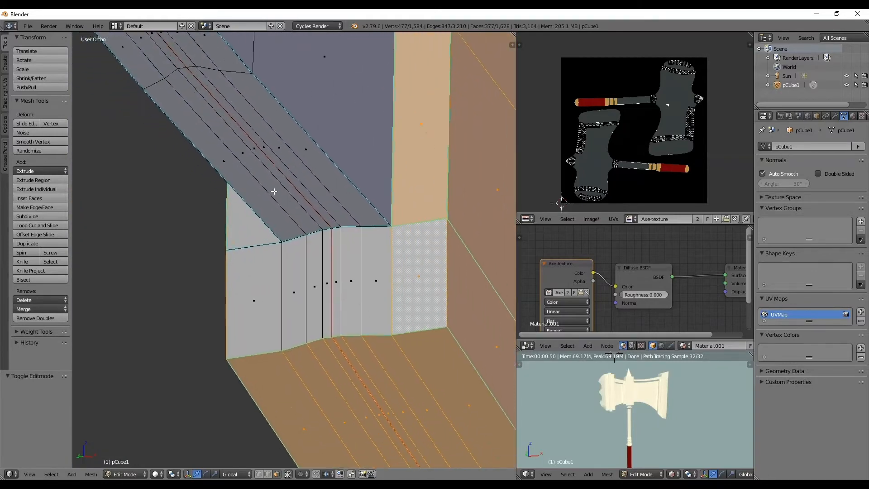
pyautogui.keyDown('shift'); pyautogui.click(376, 285); pyautogui.keyUp('shift')
pyautogui.keyDown('shift'); pyautogui.click(351, 285); pyautogui.keyUp('shift')
pyautogui.keyDown('shift'); pyautogui.click(336, 285); pyautogui.keyUp('shift')
pyautogui.keyDown('shift'); pyautogui.click(328, 285); pyautogui.keyUp('shift')
pyautogui.keyDown('shift'); pyautogui.click(315, 286); pyautogui.keyUp('shift')
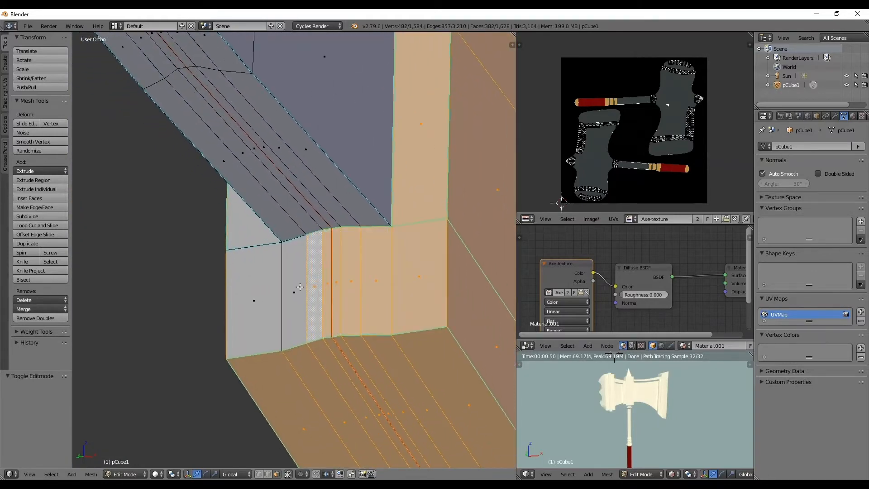
pyautogui.keyDown('shift'); pyautogui.click(300, 287); pyautogui.keyUp('shift')
pyautogui.keyDown('shift'); pyautogui.click(241, 297); pyautogui.keyUp('shift')
# - Add the remaining unselected trim-band faces around the corner and on the opposite side of the blade
pyautogui.moveTo(218, 236); pyautogui.dragTo(249, 266, button='middle')
pyautogui.keyDown('shift'); pyautogui.click(249, 266); pyautogui.keyUp('shift')
pyautogui.keyDown('shift'); pyautogui.click(252, 145); pyautogui.keyUp('shift')
pyautogui.moveTo(252, 145); pyautogui.dragTo(293, 163, button='middle')
pyautogui.keyDown('shift'); pyautogui.click(288, 155); pyautogui.keyUp('shift')
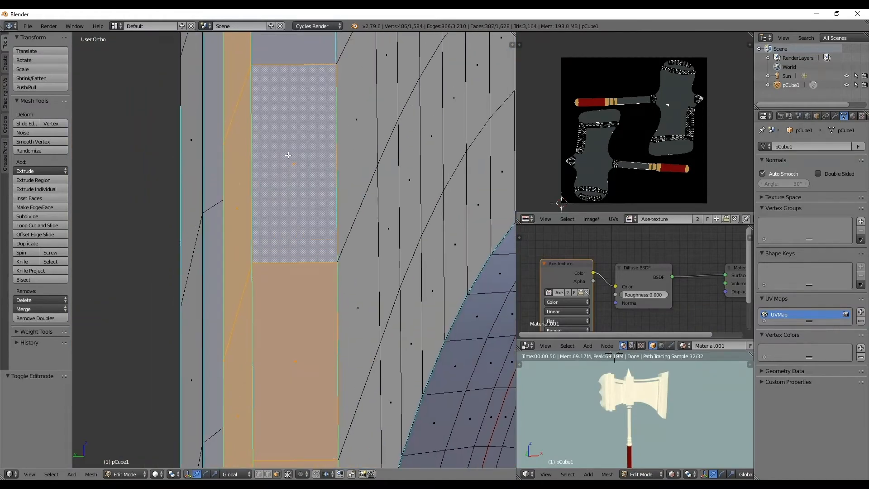
pyautogui.scroll(-5, 288, 155)
pyautogui.keyDown('shift'); pyautogui.rightClick(294, 130); pyautogui.keyUp('shift')
pyautogui.scroll(-5, 296, 141)
pyautogui.moveTo(298, 147); pyautogui.dragTo(202, 150, button='middle')
# - Switch to Texture Paint and paint the masked spikes, hammer band, shaft ring and blade trim golden
pyautogui.press('z')
pyautogui.scroll(-3, 298, 202)
pyautogui.keyDown('shift'); pyautogui.moveTo(271, 221); pyautogui.dragTo(322, 224, button='middle'); pyautogui.keyUp('shift')
pyautogui.press('KP_1')
pyautogui.scroll(-2, 275, 293)
pyautogui.keyDown('shift'); pyautogui.moveTo(275, 293); pyautogui.dragTo(290, 248, button='middle'); pyautogui.keyUp('shift')
pyautogui.click(125, 474)
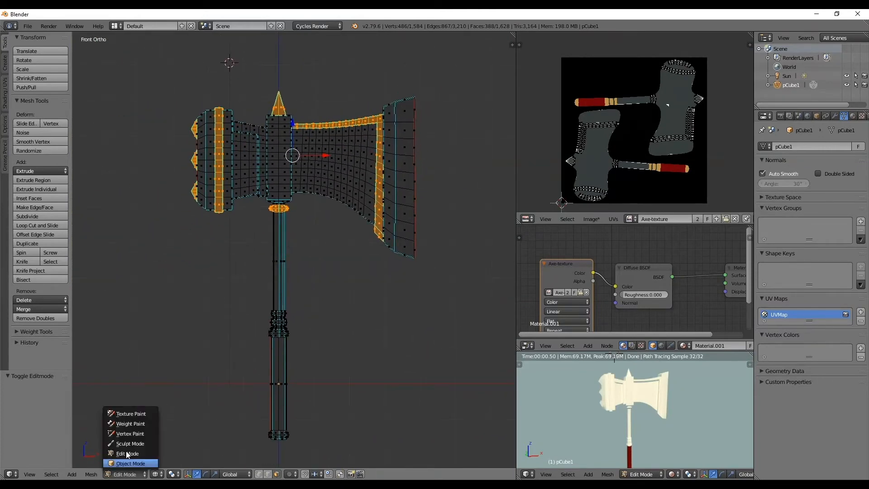
pyautogui.click(125, 414)
pyautogui.moveTo(212, 127)
pyautogui.mouseDown()
pyautogui.moveTo(229, 108)
pyautogui.moveTo(213, 243)
pyautogui.moveTo(399, 99)
pyautogui.moveTo(410, 135)
pyautogui.mouseUp()
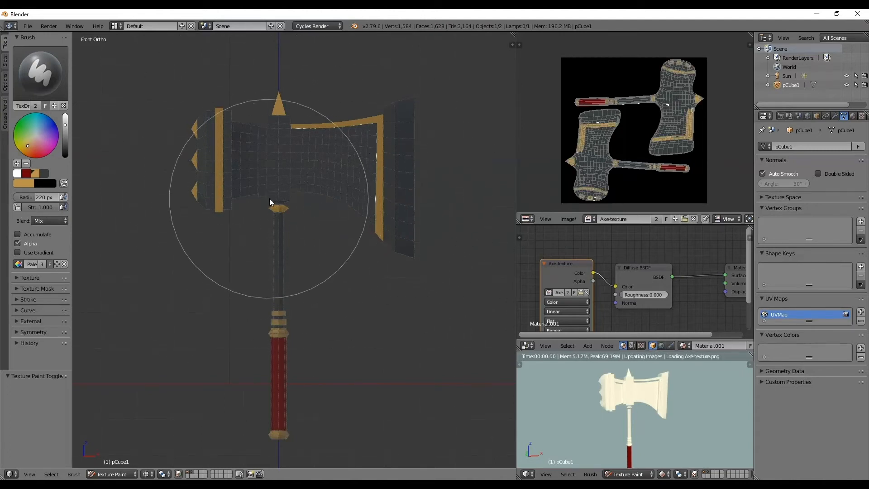
# - Return to Edit Mode and add the vertical trim strip between the hammer and the central block to the selection
pyautogui.scroll(1, 290, 199)
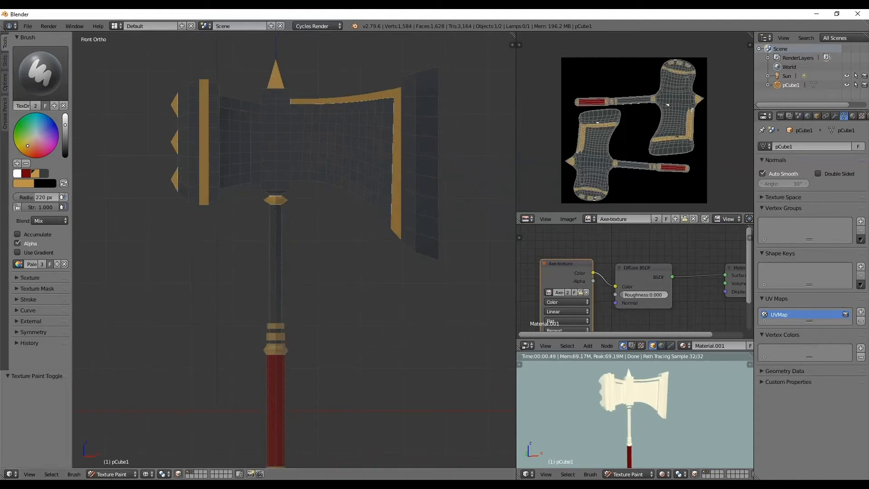
pyautogui.click(114, 473)
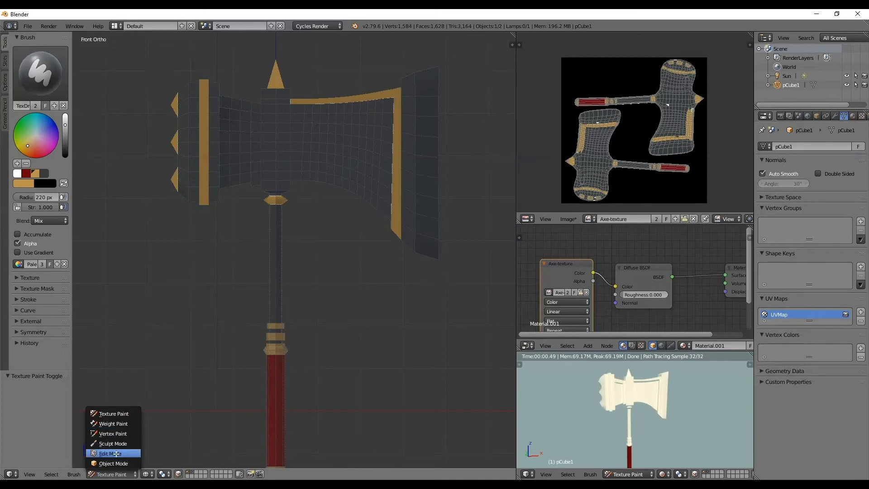
pyautogui.click(113, 453)
pyautogui.scroll(3, 255, 94)
pyautogui.keyDown('shift'); pyautogui.moveTo(255, 94); pyautogui.dragTo(330, 227, button='middle'); pyautogui.keyUp('shift')
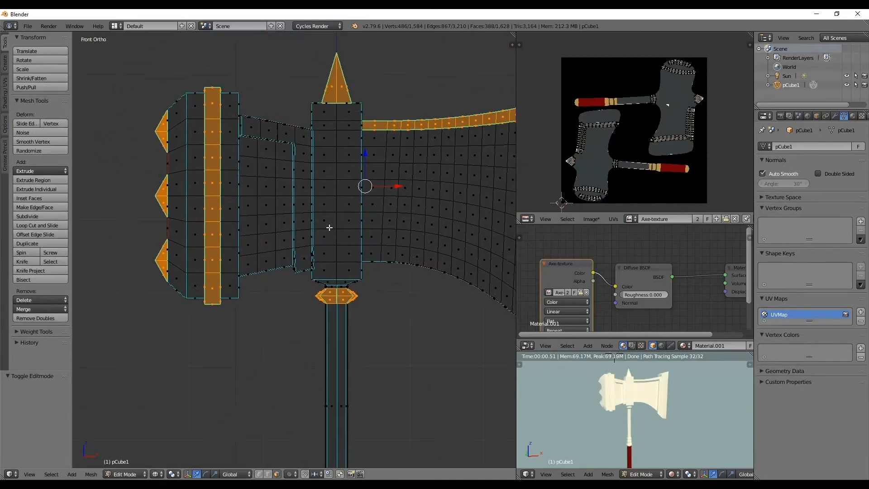
pyautogui.scroll(2, 329, 226)
pyautogui.press('b')
pyautogui.moveTo(285, 66); pyautogui.dragTo(312, 305)
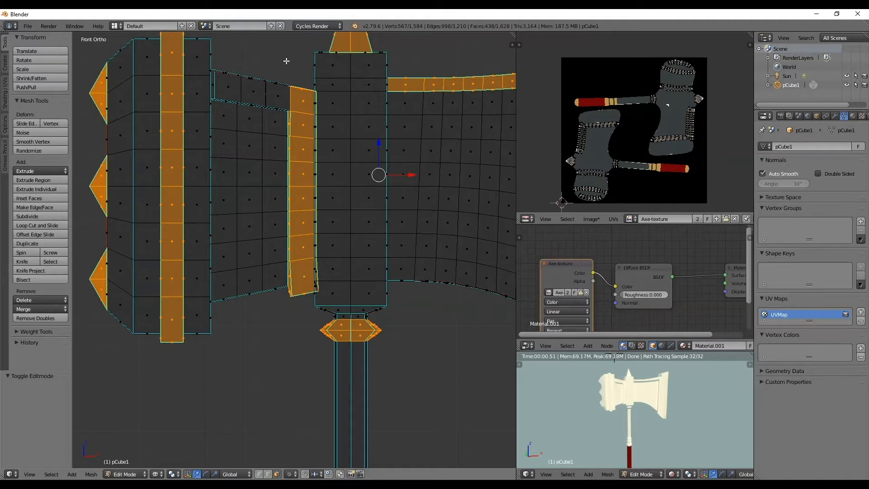
# - Add the sloping trim strip along the upper edge of the hammer neck to the selection
pyautogui.moveTo(294, 61); pyautogui.dragTo(219, 106)
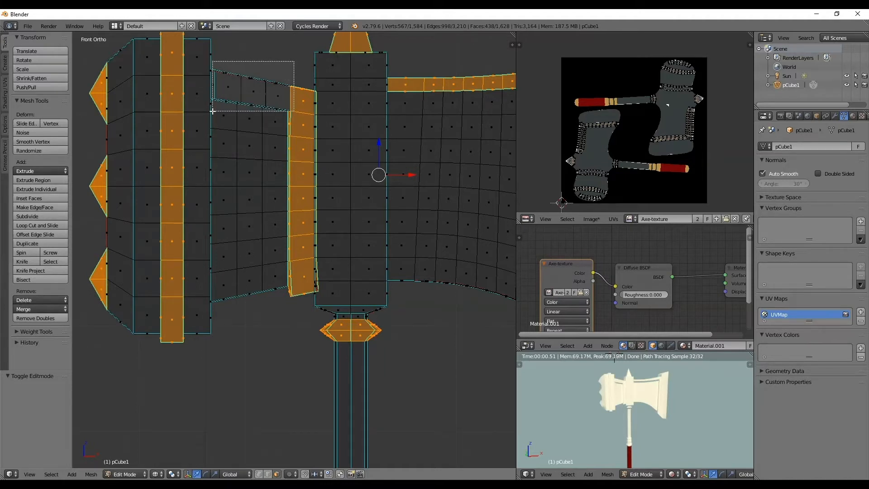
pyautogui.moveTo(212, 111); pyautogui.dragTo(212, 111)
pyautogui.moveTo(277, 109)
pyautogui.mouseDown(button='middle')
pyautogui.moveTo(298, 105)
pyautogui.moveTo(263, 100)
pyautogui.moveTo(269, 88)
pyautogui.moveTo(263, 111)
pyautogui.mouseUp(button='middle')
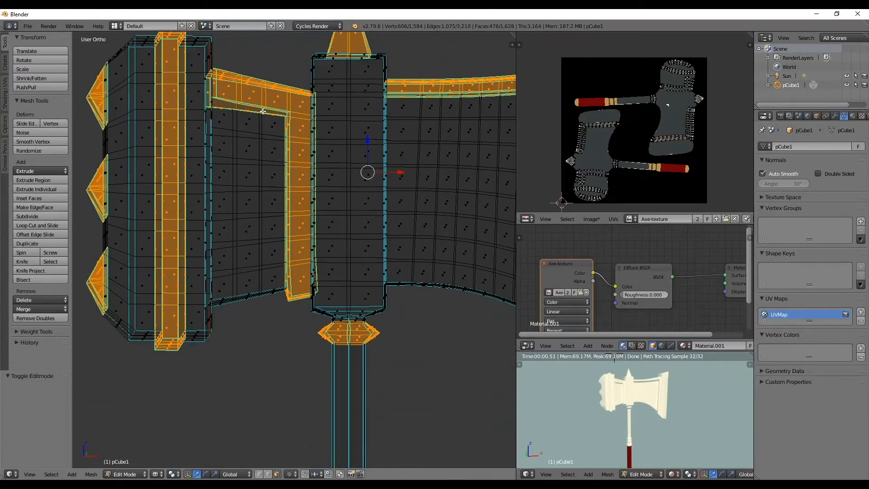
pyautogui.press('KP_1')
pyautogui.scroll(-2, 267, 116)
# - Switch to Texture Paint and paint the masked hammer neck trim golden
pyautogui.click(125, 473)
pyautogui.click(135, 428)
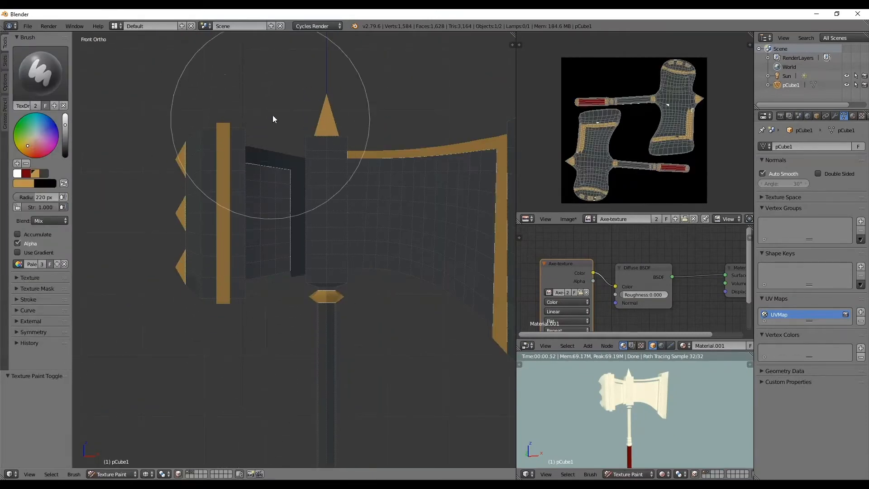
pyautogui.scroll(-2, 294, 226)
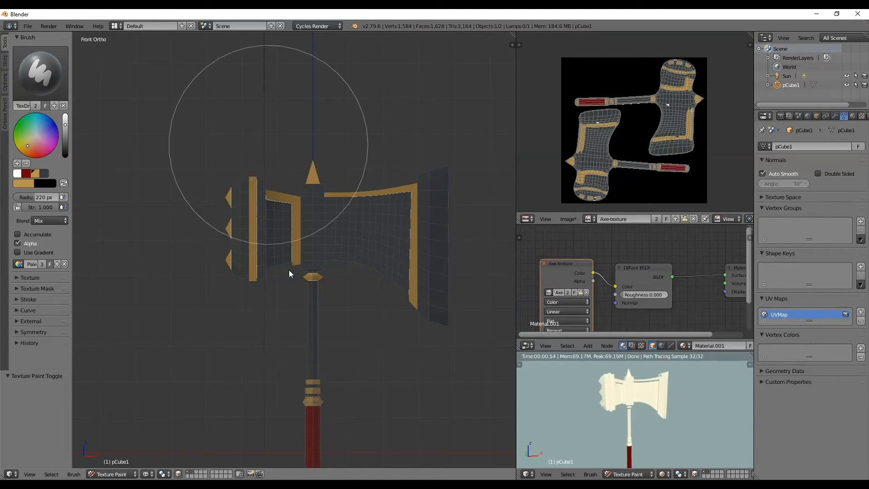
pyautogui.moveTo(293, 236)
pyautogui.mouseDown(button='middle')
pyautogui.moveTo(365, 277)
pyautogui.moveTo(234, 268)
pyautogui.moveTo(292, 264)
pyautogui.mouseUp(button='middle')
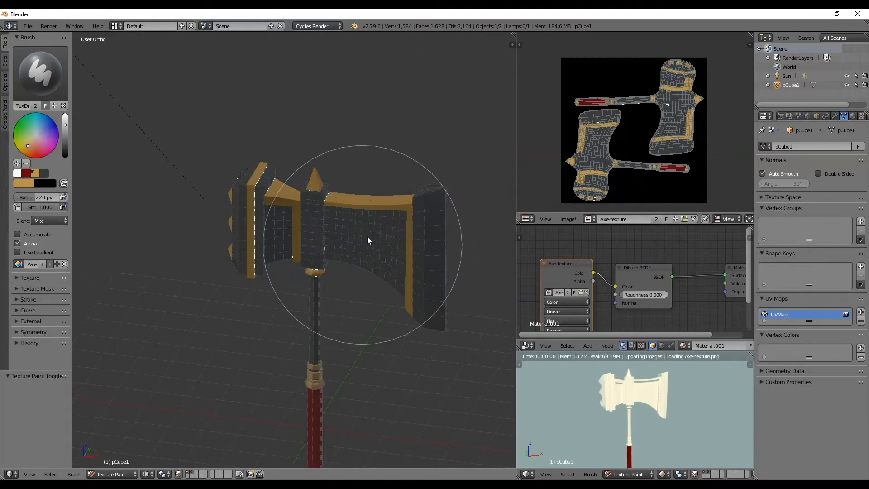
pyautogui.press('KP_1')
# - Darken the golden brush colour to brown and add it to the palette
pyautogui.hotkey('shift', 'f')
pyautogui.click(379, 200)
pyautogui.moveTo(318, 219); pyautogui.dragTo(115, 201, button='middle')
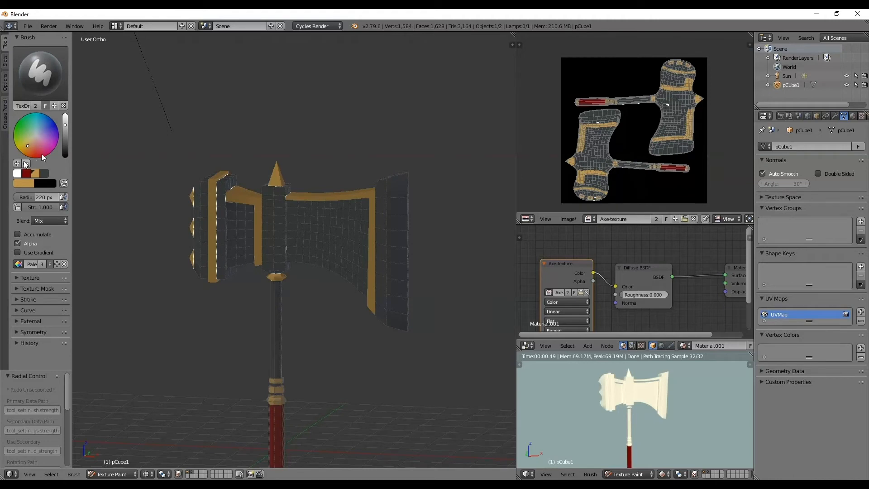
pyautogui.moveTo(65, 140); pyautogui.dragTo(64, 138)
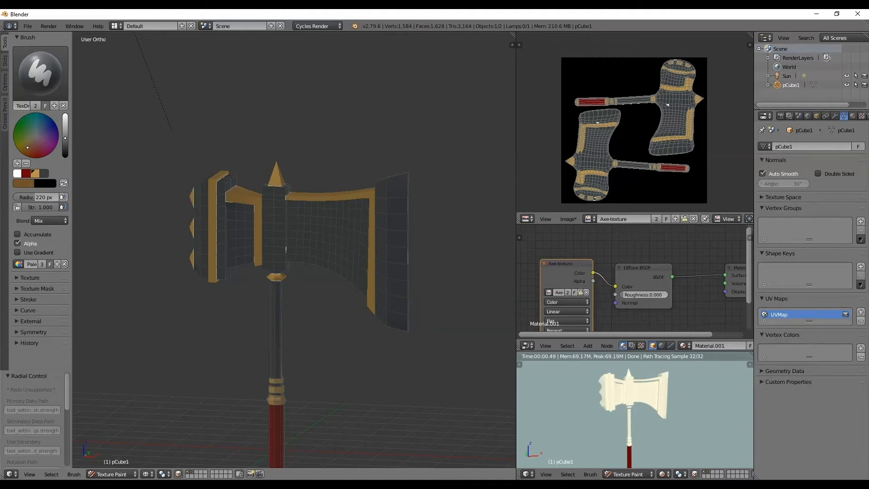
# - Clear the face selection and, in Edit Mode, box-select the central block of the axe head
pyautogui.press('KP_1')
pyautogui.press('a')
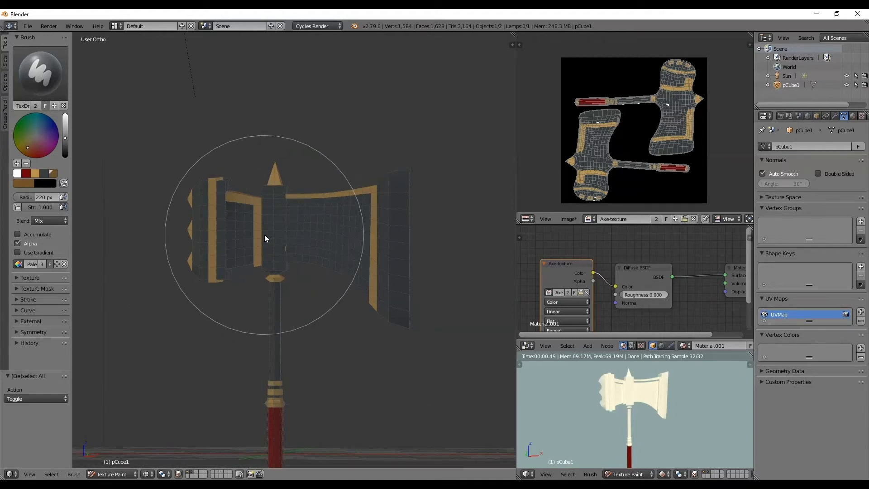
pyautogui.click(108, 474)
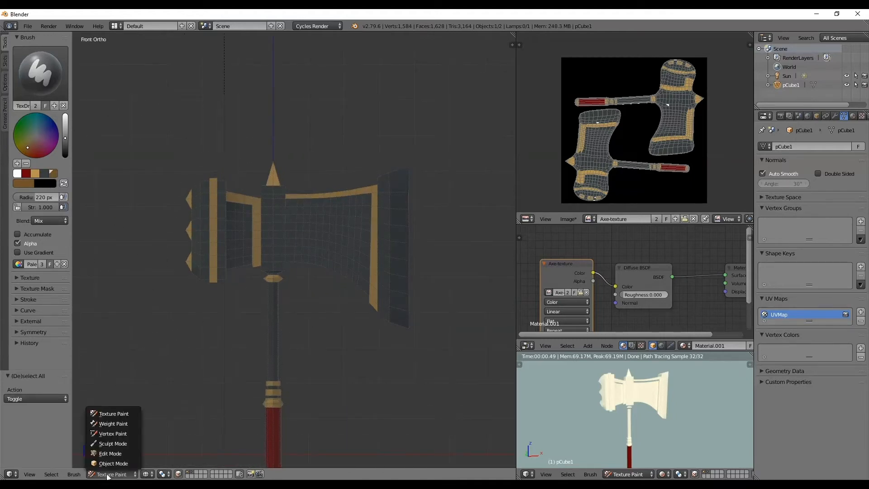
pyautogui.click(111, 453)
pyautogui.scroll(5, 254, 174)
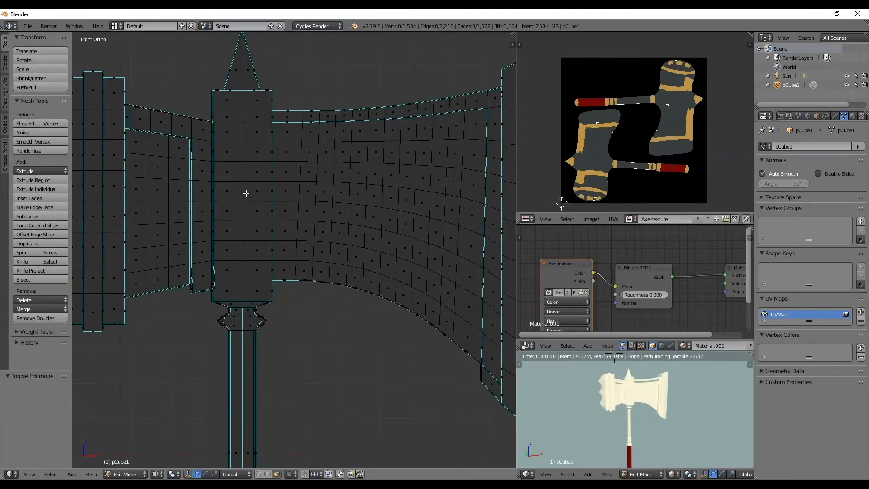
pyautogui.keyDown('shift'); pyautogui.moveTo(254, 175); pyautogui.dragTo(316, 212, button='middle'); pyautogui.keyUp('shift')
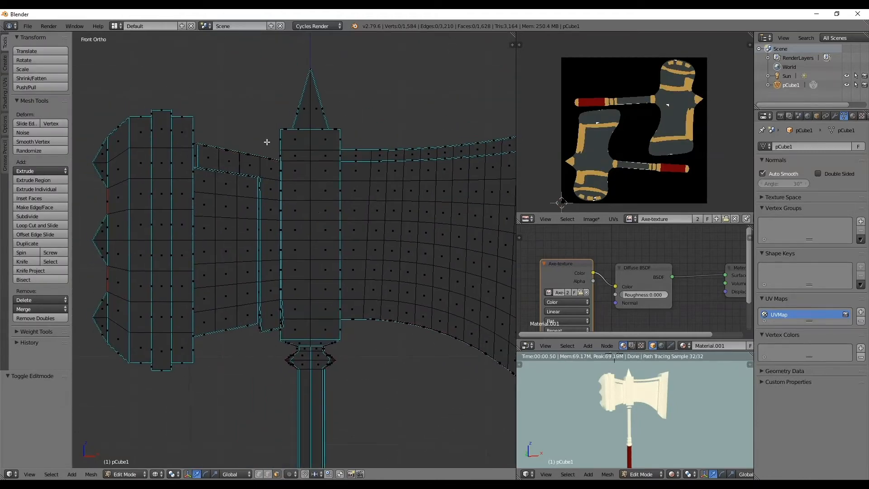
pyautogui.press('b')
pyautogui.moveTo(279, 123); pyautogui.dragTo(342, 334)
pyautogui.moveTo(349, 299); pyautogui.dragTo(332, 212, button='middle')
pyautogui.press('KP_1')
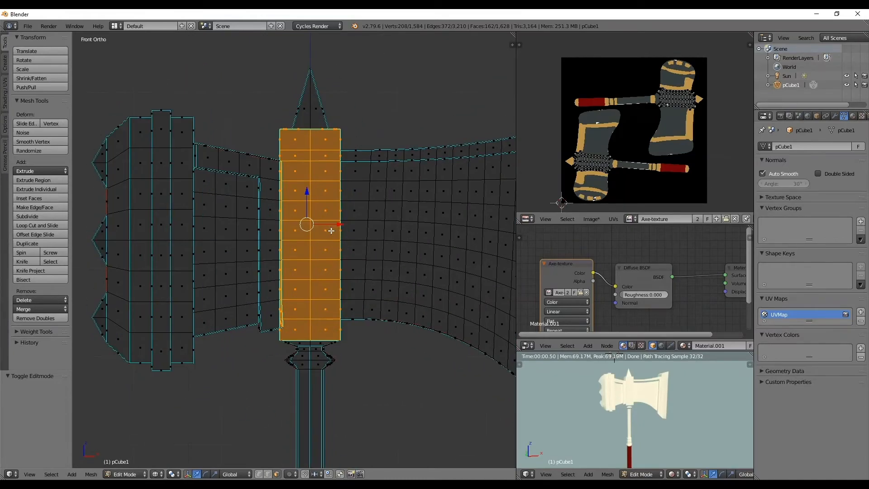
# - Add the tapered faces directly beneath the central block to the selection
pyautogui.scroll(6, 325, 412)
pyautogui.keyDown('shift'); pyautogui.moveTo(369, 403); pyautogui.dragTo(337, 126, button='middle'); pyautogui.keyUp('shift')
pyautogui.press('b')
pyautogui.moveTo(442, 236); pyautogui.dragTo(208, 258)
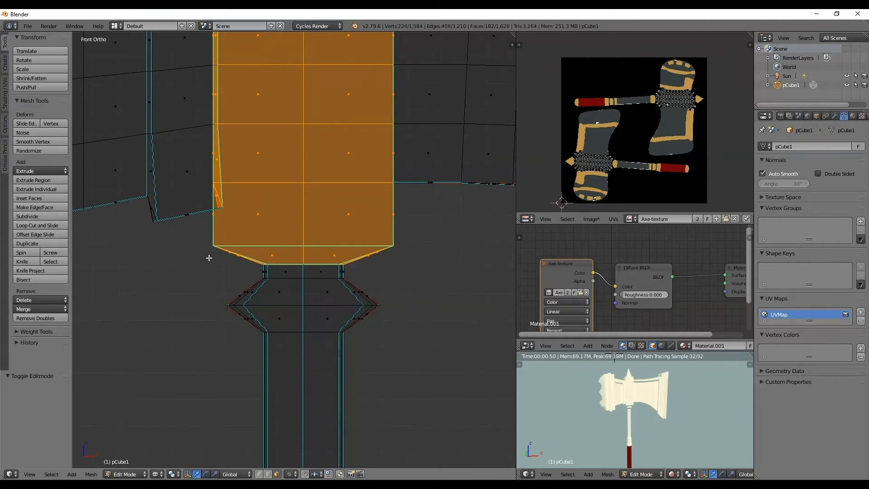
pyautogui.scroll(-6, 209, 257)
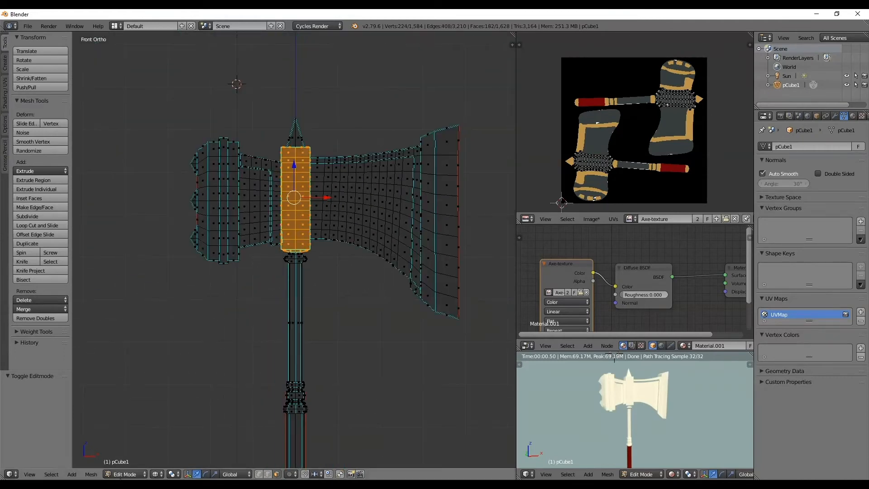
# - Switch to Texture Paint and paint the masked central block and its tapered underside brown
pyautogui.click(124, 474)
pyautogui.click(131, 413)
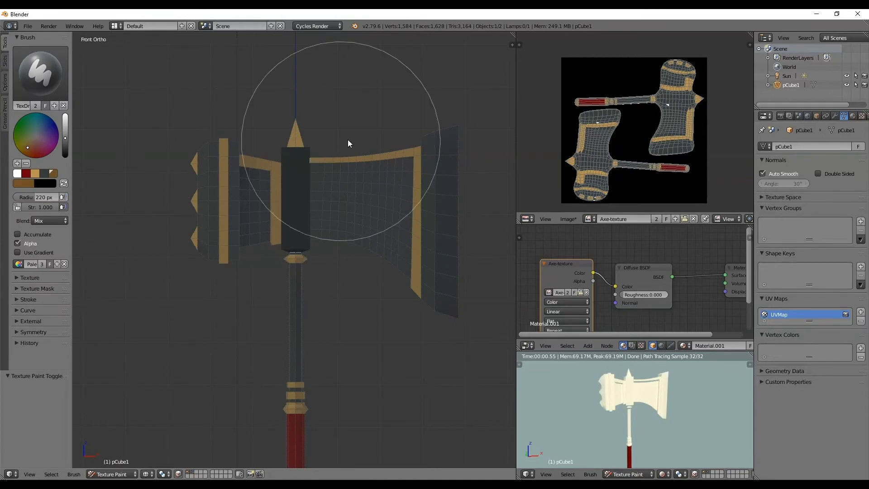
pyautogui.moveTo(307, 194)
pyautogui.mouseDown(button='middle')
pyautogui.moveTo(322, 252)
pyautogui.moveTo(275, 152)
pyautogui.moveTo(263, 280)
pyautogui.moveTo(210, 318)
pyautogui.moveTo(244, 270)
pyautogui.moveTo(214, 276)
pyautogui.moveTo(243, 287)
pyautogui.mouseUp(button='middle')
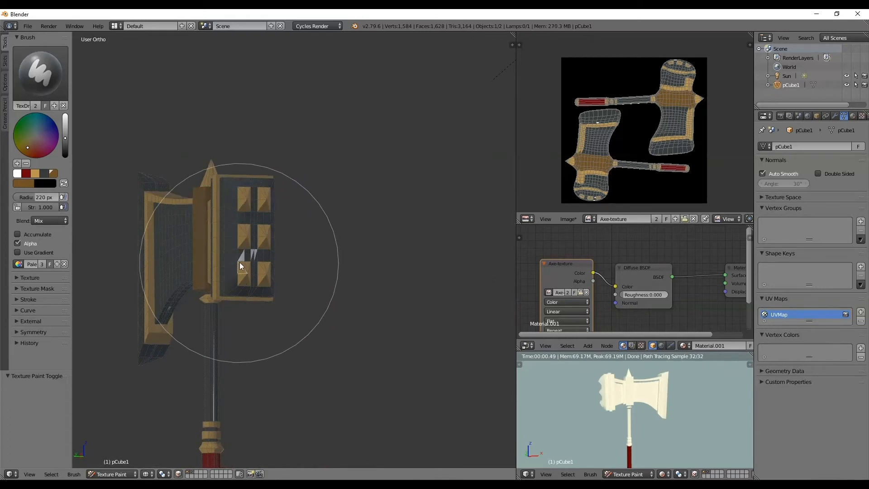
# - Pick the dark slate grey swatch and paint over the white patches between the spikes on the hammer face
pyautogui.scroll(5, 241, 255)
pyautogui.click(48, 173)
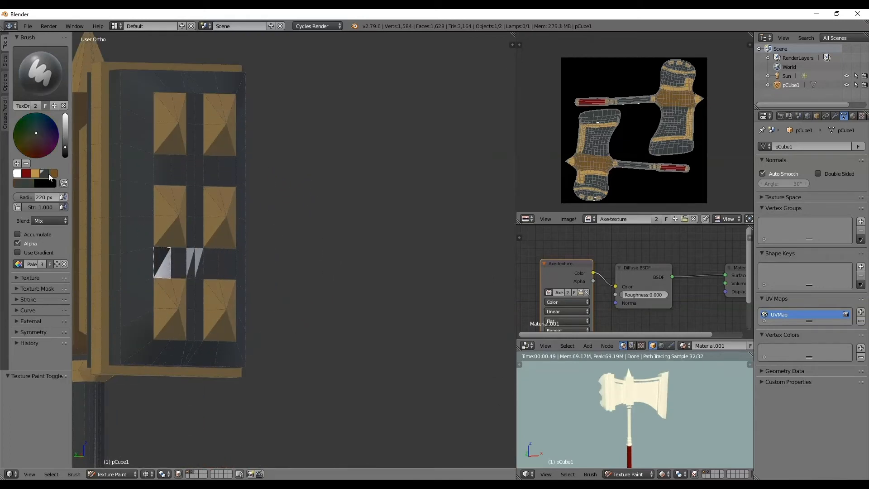
pyautogui.moveTo(154, 263); pyautogui.dragTo(197, 264)
pyautogui.scroll(-6, 198, 264)
pyautogui.moveTo(244, 272); pyautogui.dragTo(269, 262, button='middle')
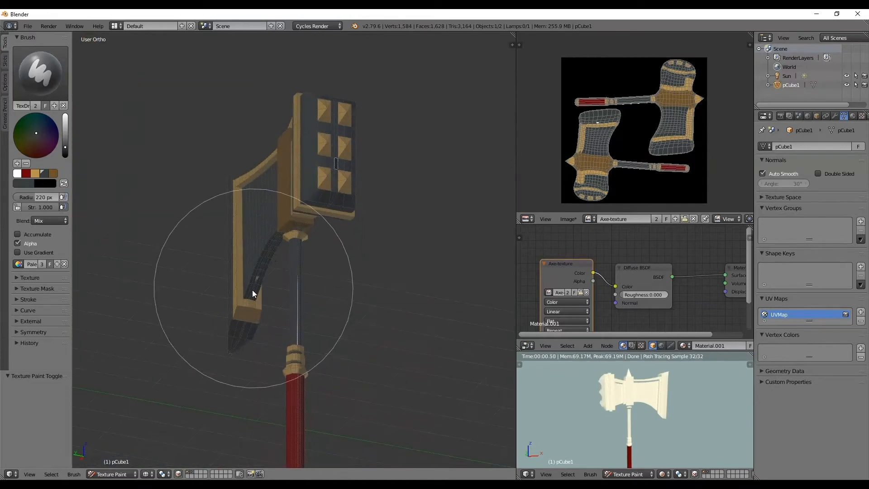
# - Paint over the unpainted patch on the blade's curved underside and the white strip along the shaft in dark slate grey
pyautogui.scroll(6, 256, 278)
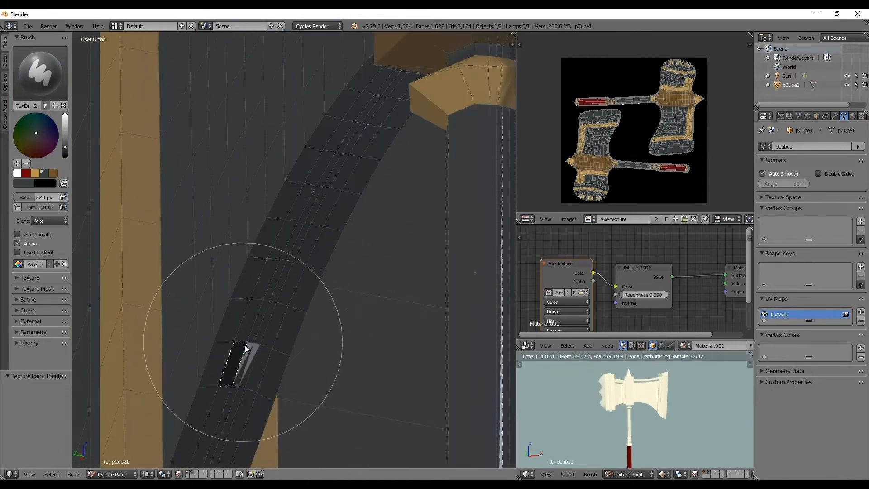
pyautogui.moveTo(251, 358); pyautogui.dragTo(248, 355)
pyautogui.scroll(-5, 248, 355)
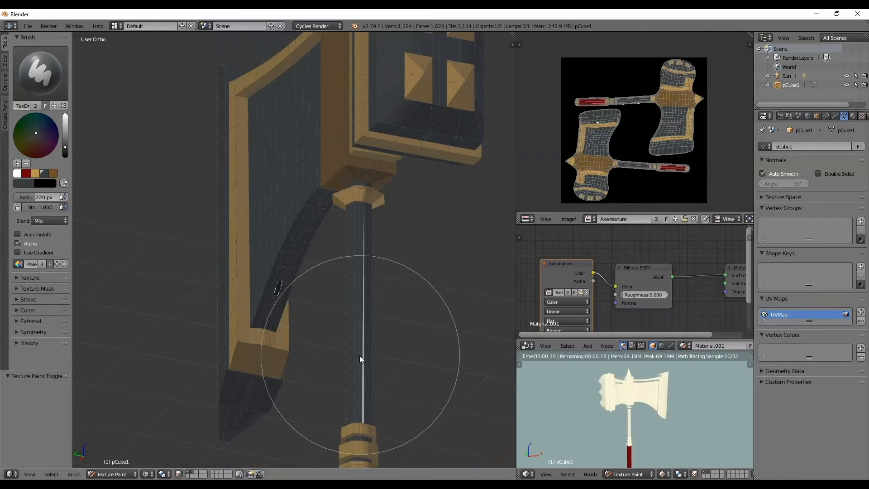
pyautogui.moveTo(363, 362)
pyautogui.mouseDown()
pyautogui.moveTo(374, 324)
pyautogui.moveTo(323, 315)
pyautogui.mouseUp()
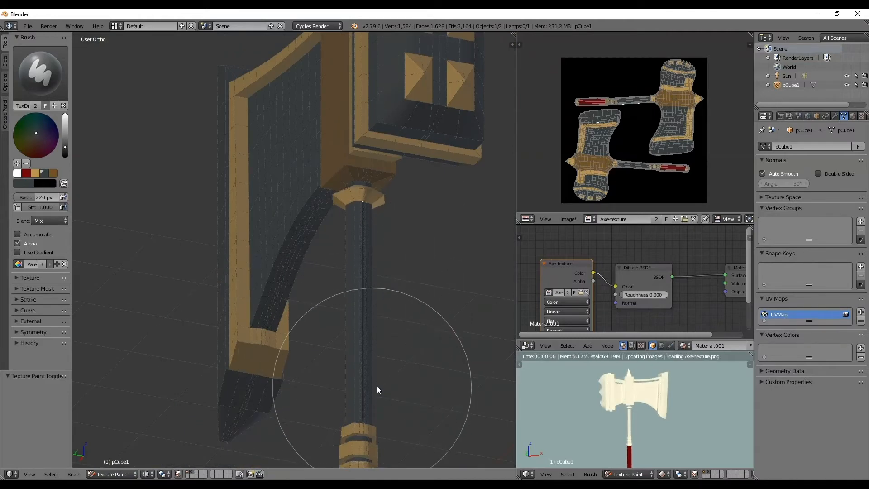
# - Unmask all faces and examine the base-painted axe from several angles for missed spots
pyautogui.moveTo(377, 385); pyautogui.dragTo(328, 389, button='middle')
pyautogui.scroll(-3, 334, 366)
pyautogui.press('a')
pyautogui.moveTo(246, 389); pyautogui.dragTo(322, 359, button='middle')
pyautogui.scroll(-2, 320, 351)
pyautogui.moveTo(304, 311); pyautogui.dragTo(308, 281, button='middle')
pyautogui.scroll(-4, 305, 290)
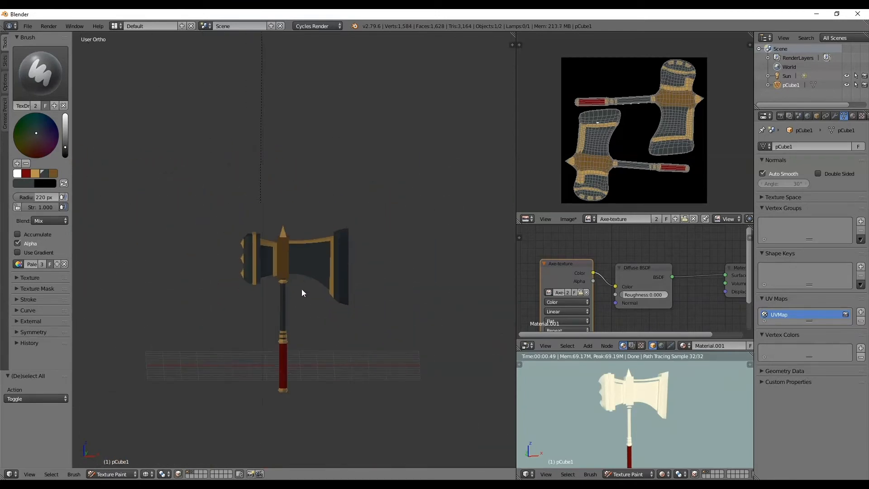
pyautogui.scroll(4, 310, 254)
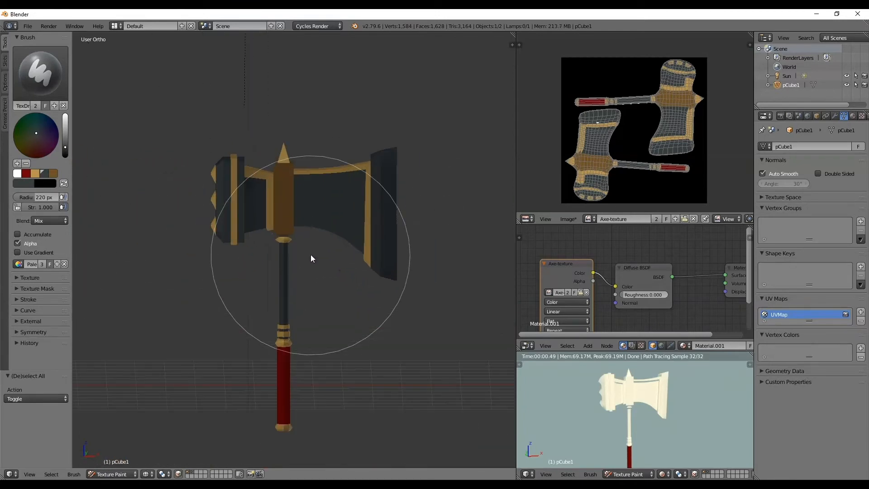
# - In Edit Mode front view, clear the selection and box-select the blade's side panel between the central block and the gold trim
pyautogui.click(118, 476)
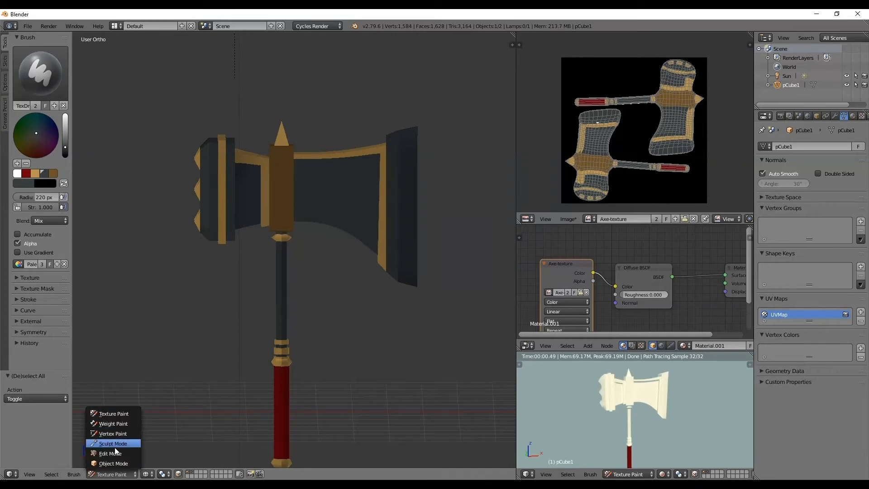
pyautogui.click(114, 453)
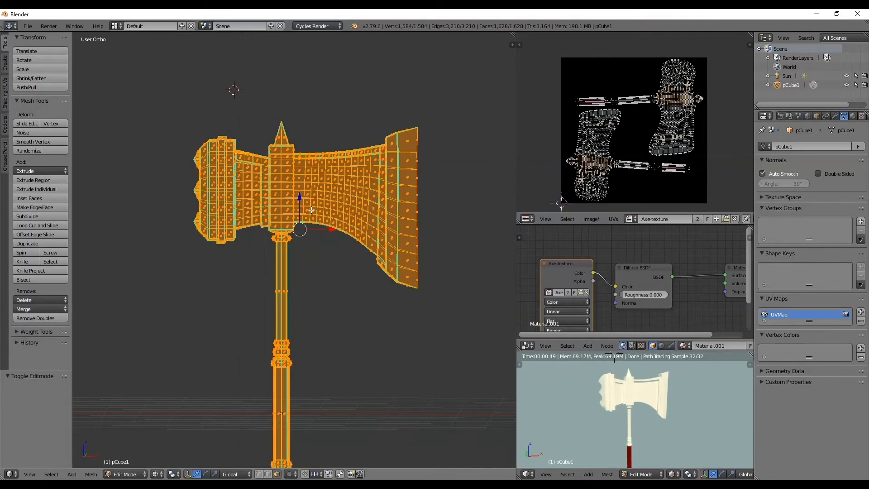
pyautogui.press('z')
pyautogui.press('KP_1')
pyautogui.press('z')
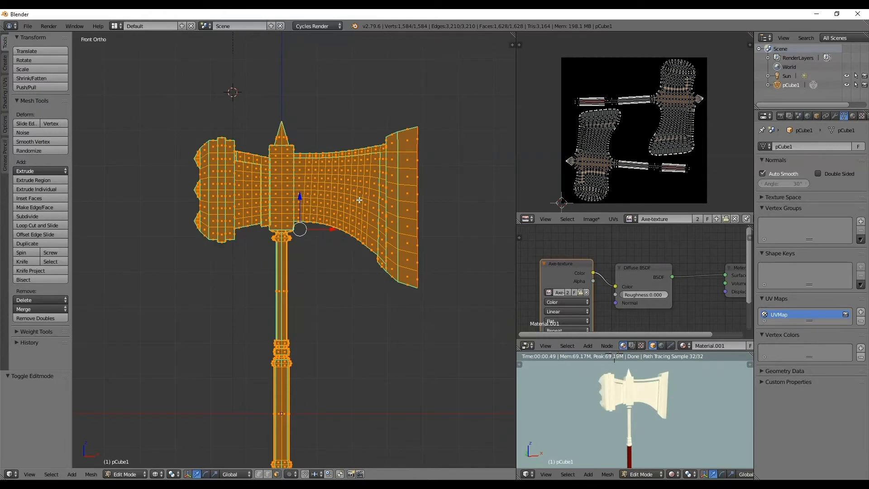
pyautogui.press('a')
pyautogui.scroll(3, 290, 221)
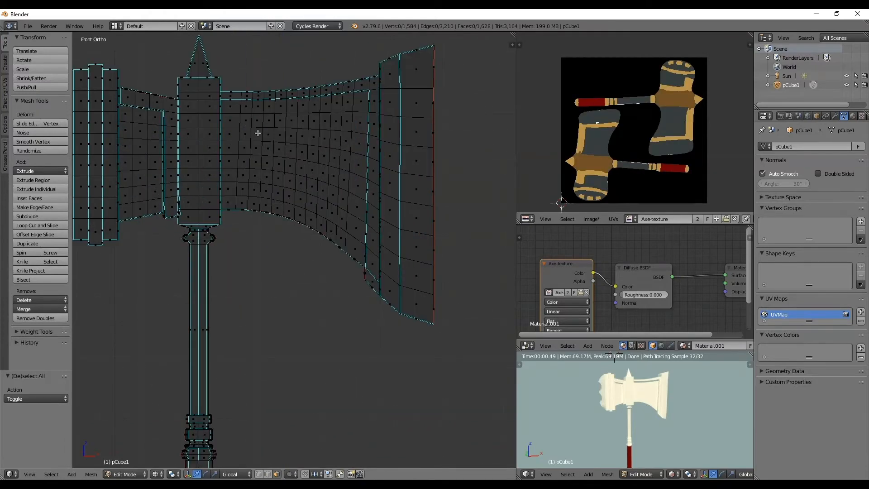
pyautogui.scroll(2, 275, 166)
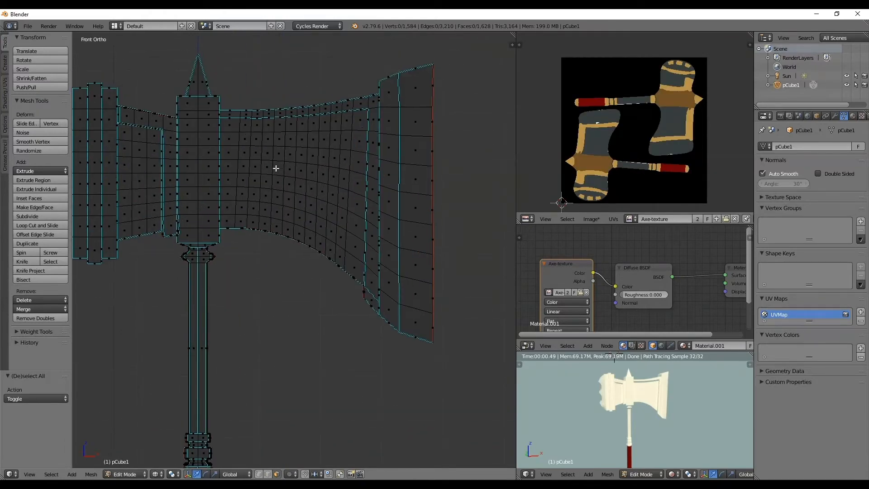
pyautogui.press('b')
pyautogui.moveTo(189, 317); pyautogui.dragTo(388, 60)
pyautogui.scroll(-4, 377, 89)
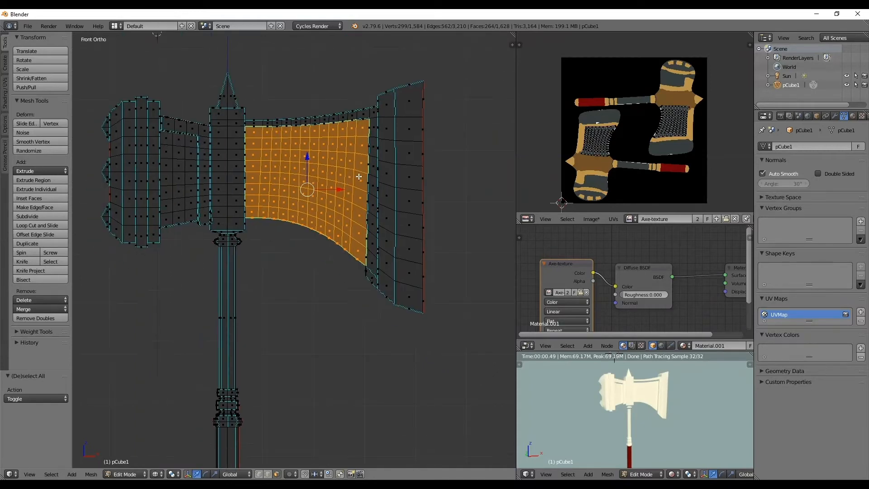
# - Switch to Texture Paint, darken the slate grey brush colour and add it to the palette as a swatch
pyautogui.click(138, 476)
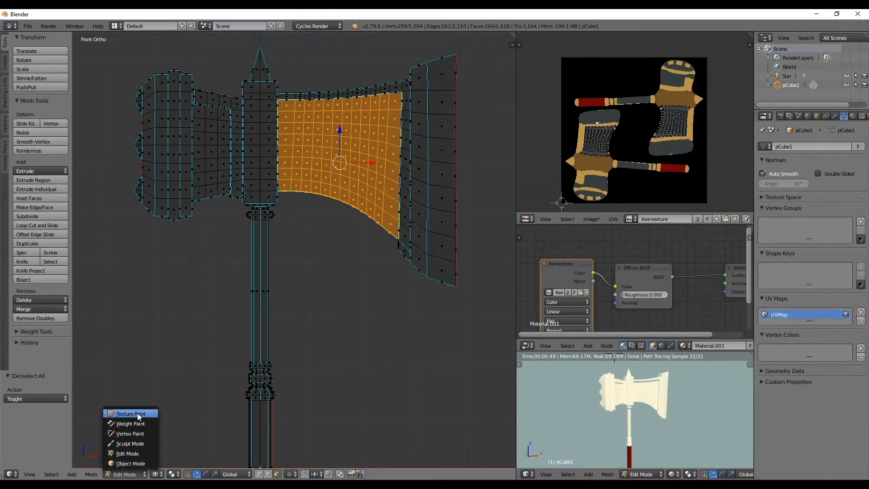
pyautogui.click(135, 412)
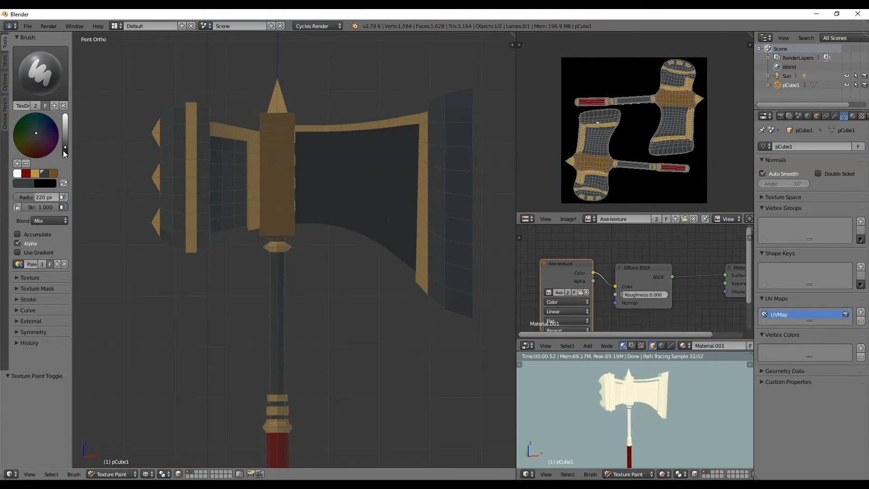
pyautogui.moveTo(66, 150); pyautogui.dragTo(65, 152)
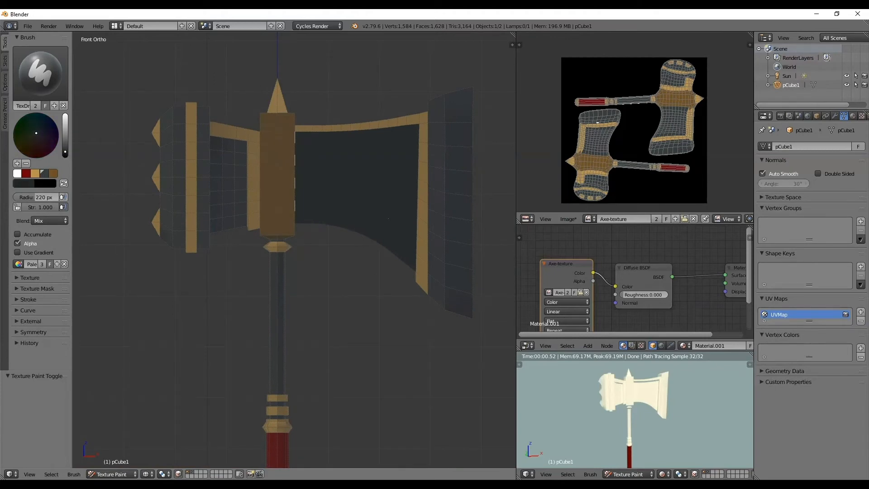
pyautogui.click(19, 164)
# - Try painting the blade panel with the darker slate at full strength, then undo the stroke
pyautogui.moveTo(390, 131)
pyautogui.mouseDown()
pyautogui.moveTo(290, 240)
pyautogui.moveTo(371, 129)
pyautogui.moveTo(396, 270)
pyautogui.mouseUp()
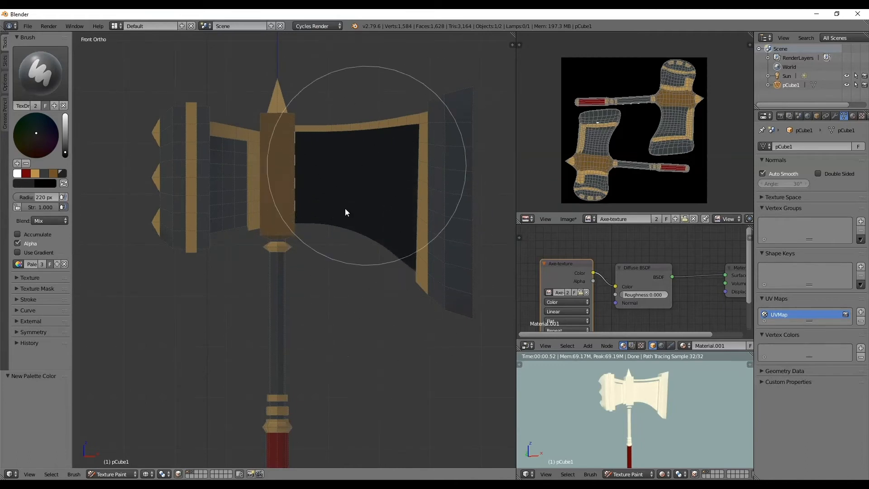
pyautogui.scroll(-4, 375, 193)
pyautogui.scroll(3, 340, 250)
pyautogui.scroll(1, 339, 249)
pyautogui.moveTo(340, 242)
pyautogui.keyDown('shift'); pyautogui.mouseDown(button='middle')
pyautogui.moveTo(341, 204)
pyautogui.moveTo(338, 232)
pyautogui.mouseUp(button='middle'); pyautogui.keyUp('shift')
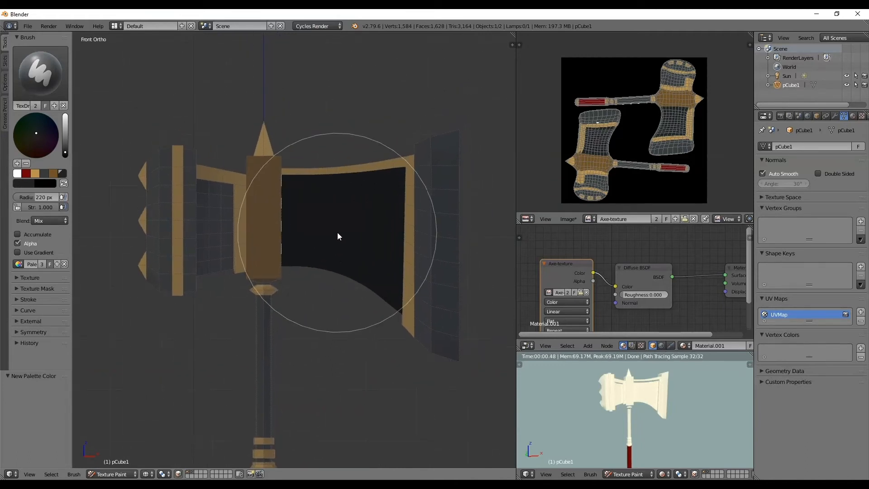
pyautogui.hotkey('ctrl', 'z')
# - Reduce the brush radius to 98 px, lower the strength sharply and shade the blade panel's upper edge near the central block
pyautogui.press('f')
pyautogui.click(314, 179)
pyautogui.press('f')
pyautogui.click(332, 174)
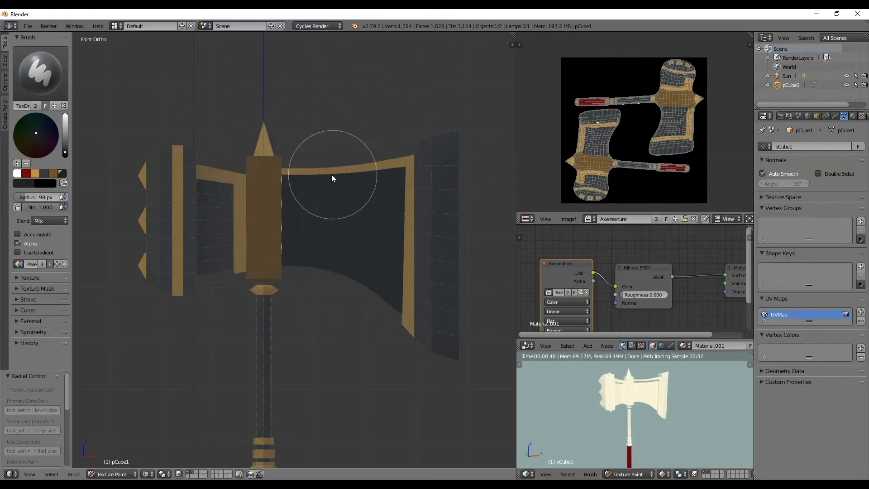
pyautogui.hotkey('shift', 'f')
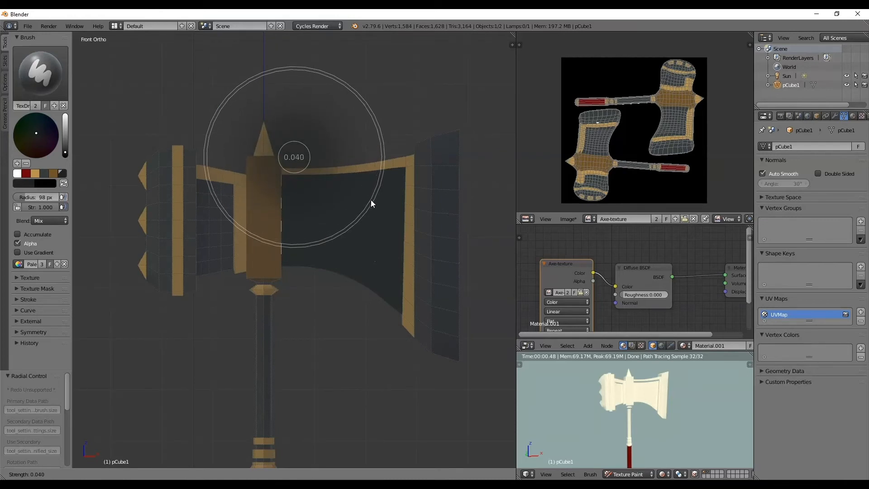
pyautogui.click(371, 200)
pyautogui.moveTo(293, 160)
pyautogui.mouseDown()
pyautogui.moveTo(301, 170)
pyautogui.moveTo(278, 190)
pyautogui.moveTo(327, 171)
pyautogui.mouseUp()
# - Raise the brush strength to 0.358 and darken the blade panel's edges along the gold trim
pyautogui.hotkey('shift', 'f')
pyautogui.click(308, 169)
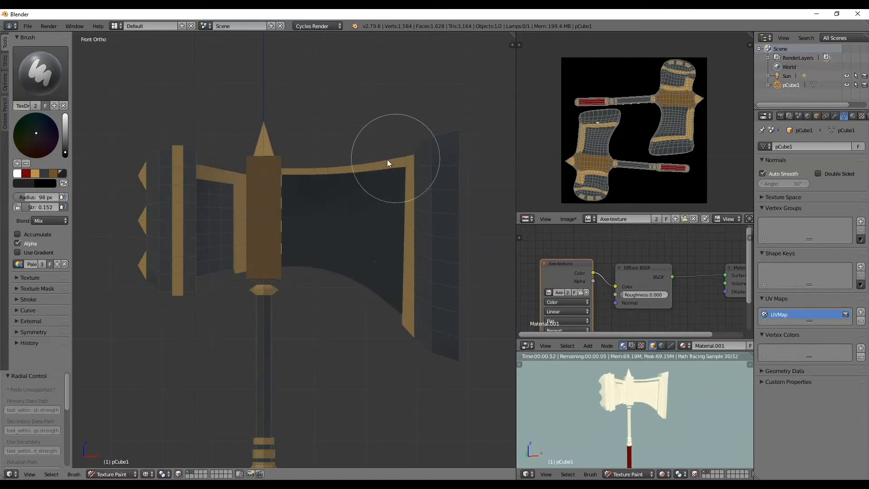
pyautogui.hotkey('shift', 'f')
pyautogui.click(347, 167)
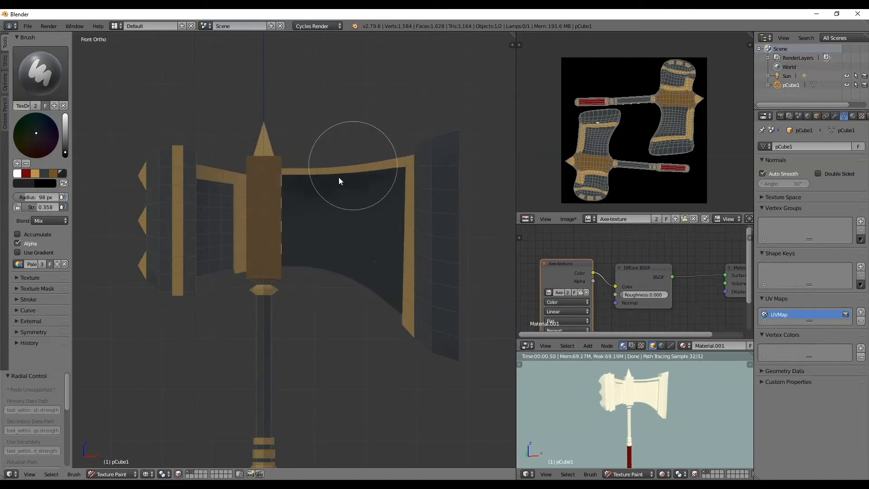
pyautogui.moveTo(423, 284)
pyautogui.mouseDown()
pyautogui.moveTo(417, 302)
pyautogui.moveTo(411, 156)
pyautogui.moveTo(250, 145)
pyautogui.moveTo(483, 159)
pyautogui.mouseUp()
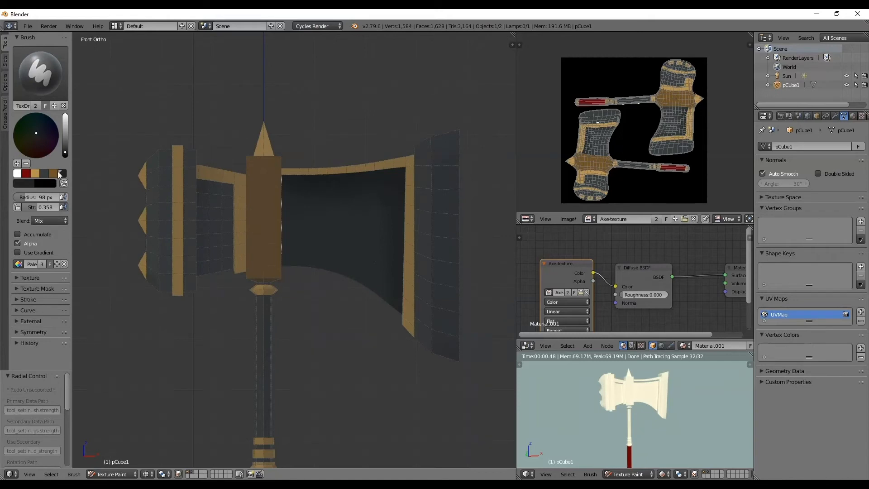
# - Add a light grey swatch to the palette and paint a soft highlight along the blade panel's lower curved edge, undoing the excess stroke
pyautogui.click(65, 126)
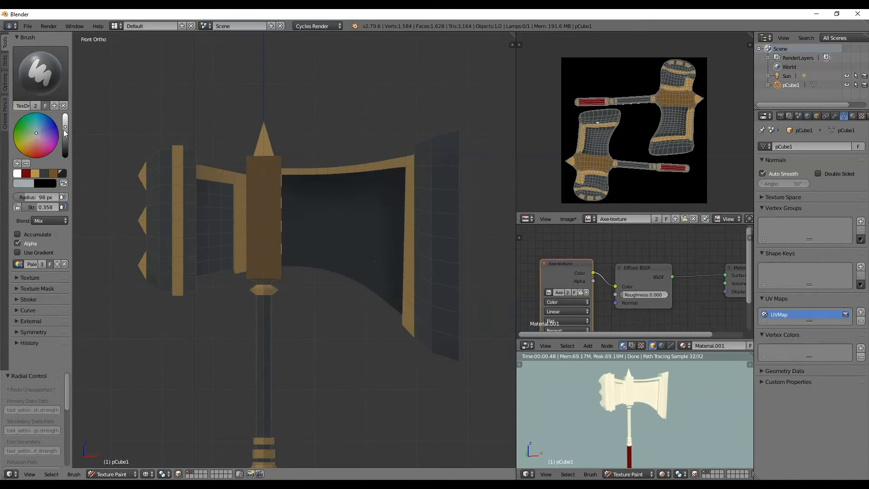
pyautogui.click(17, 163)
pyautogui.moveTo(293, 295)
pyautogui.mouseDown()
pyautogui.moveTo(346, 313)
pyautogui.moveTo(289, 310)
pyautogui.mouseUp()
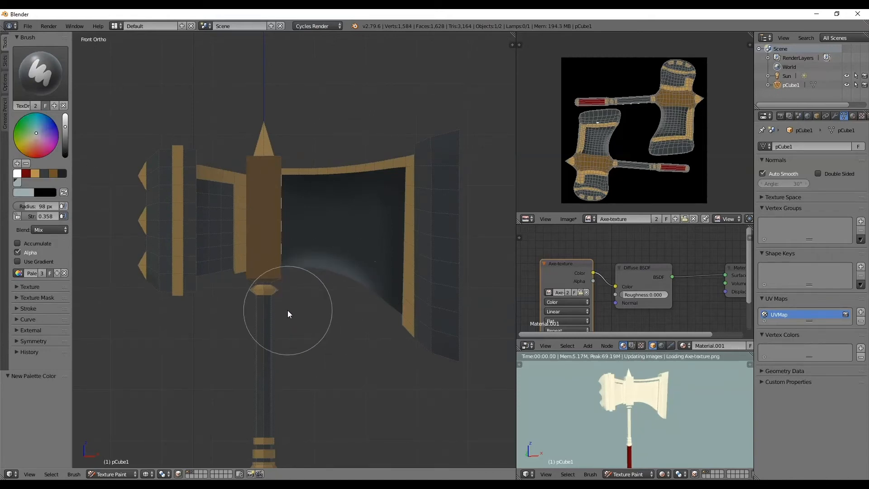
pyautogui.moveTo(363, 234); pyautogui.dragTo(364, 267)
pyautogui.hotkey('ctrl', 'z')
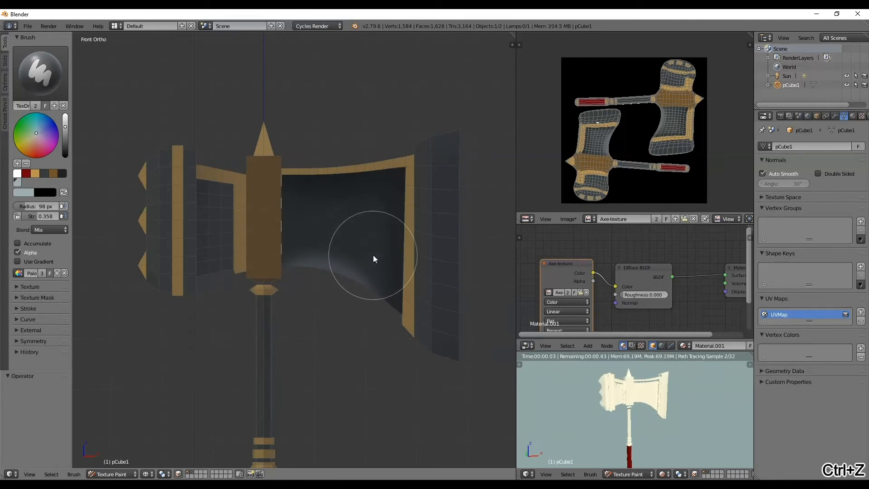
# - Lower the brush strength to 0.016 and faintly lighten the middle of the blade panel
pyautogui.hotkey('shift', 'f')
pyautogui.click(397, 270)
pyautogui.moveTo(396, 257)
pyautogui.mouseDown()
pyautogui.moveTo(365, 237)
pyautogui.moveTo(367, 273)
pyautogui.moveTo(297, 222)
pyautogui.moveTo(292, 262)
pyautogui.moveTo(292, 225)
pyautogui.moveTo(374, 190)
pyautogui.mouseUp()
pyautogui.scroll(-3, 374, 215)
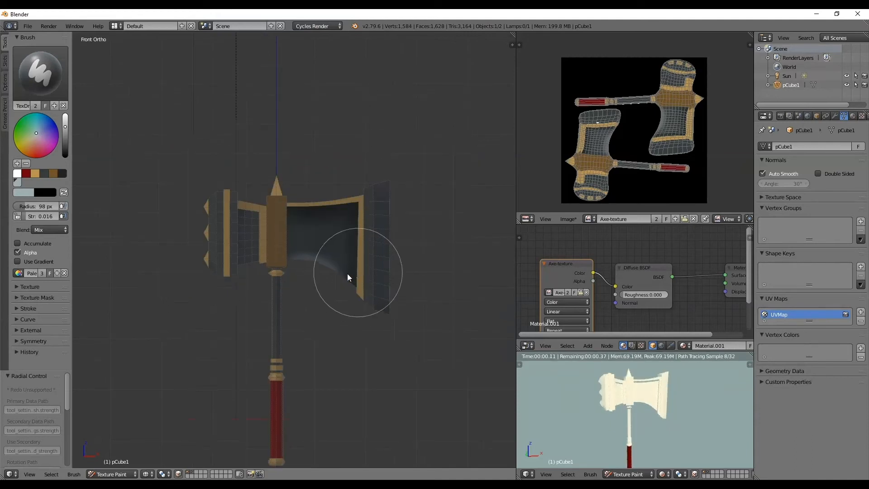
pyautogui.scroll(3, 317, 240)
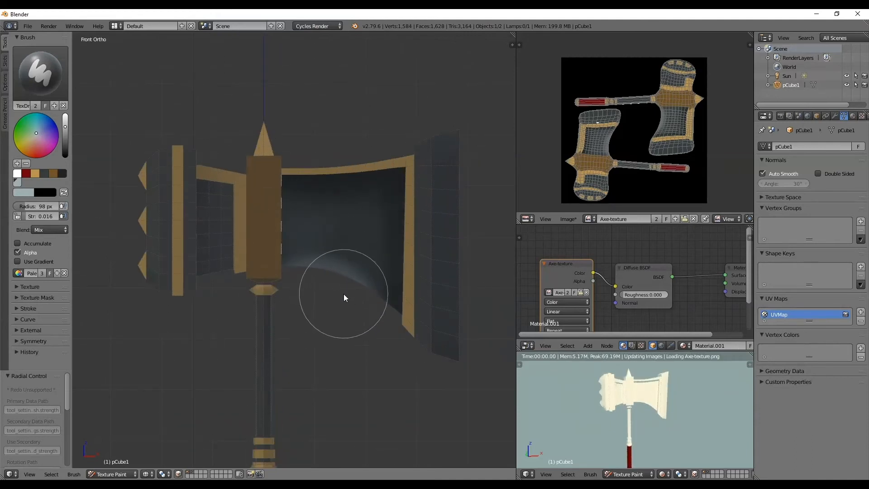
pyautogui.moveTo(346, 238)
pyautogui.mouseDown()
pyautogui.moveTo(289, 265)
pyautogui.moveTo(267, 207)
pyautogui.mouseUp()
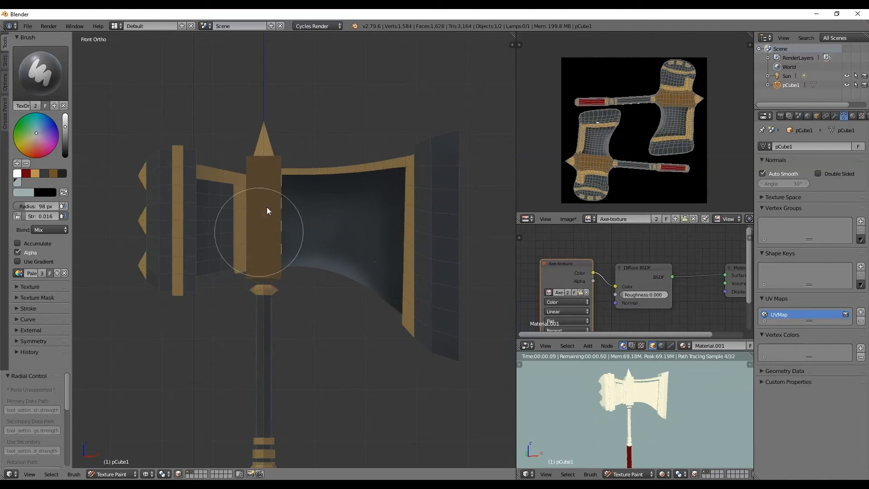
# - Pick the darkest slate swatch, darken the blade panel beside the central block and set the brush strength to 0.251
pyautogui.click(62, 173)
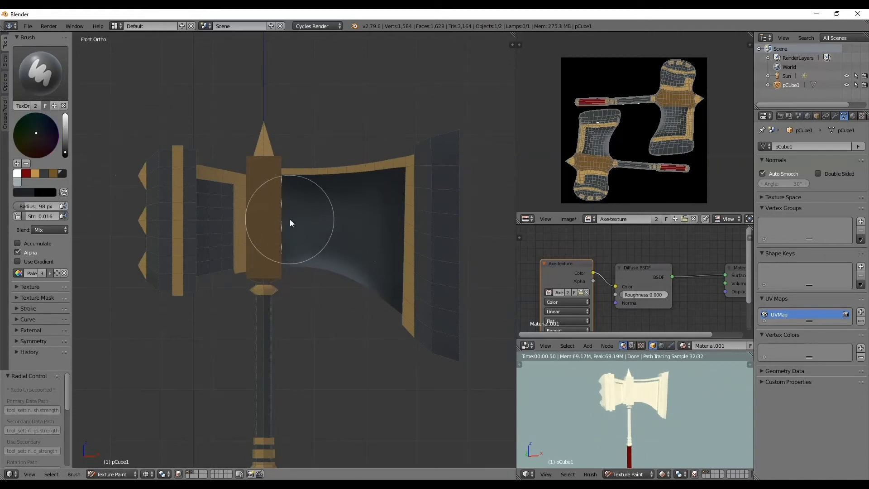
pyautogui.hotkey('shift', 'f')
pyautogui.click(290, 221)
pyautogui.moveTo(276, 178)
pyautogui.mouseDown()
pyautogui.moveTo(264, 240)
pyautogui.moveTo(283, 275)
pyautogui.mouseUp()
pyautogui.hotkey('shift', 'f')
pyautogui.click(271, 214)
pyautogui.scroll(-2, 381, 201)
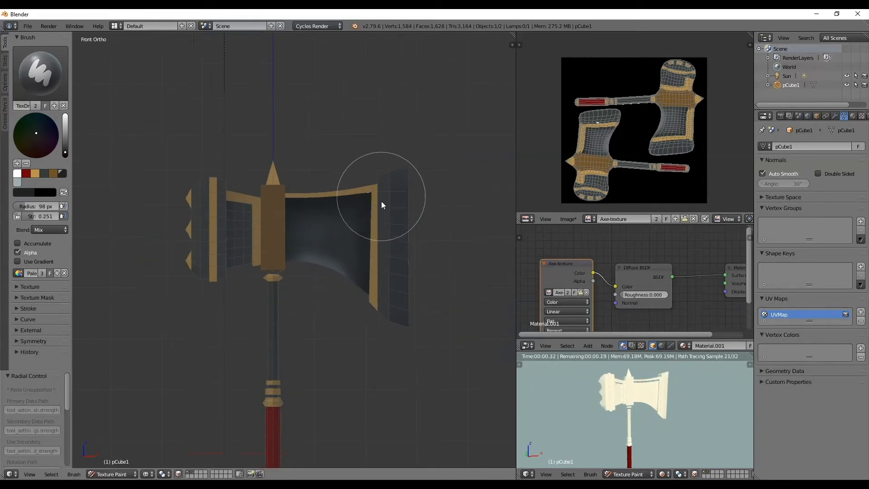
# - Clear the face selection and save the painted Axe-texture image
pyautogui.press('a')
pyautogui.click(568, 219)
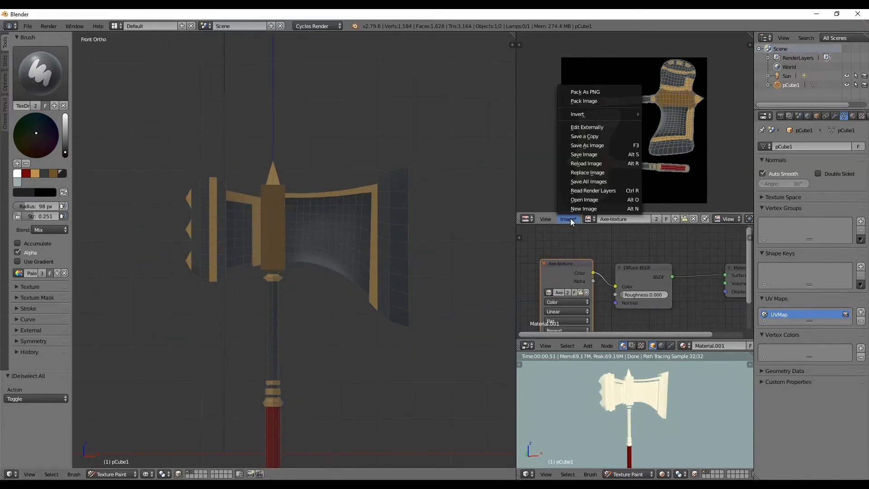
pyautogui.click(582, 154)
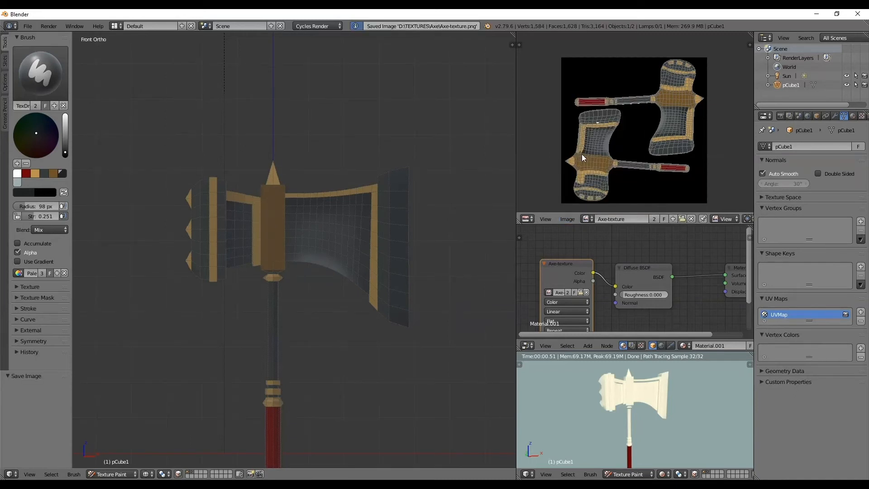
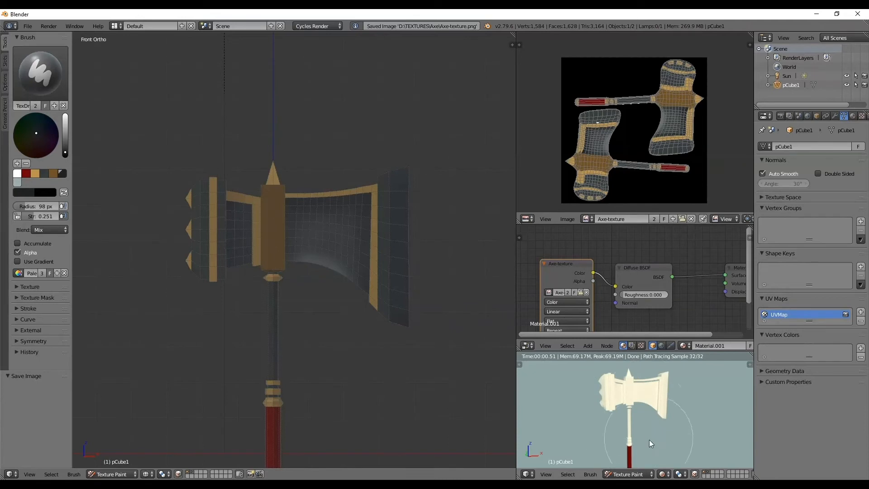
# - Join the node editor with the rendered preview area so that the preview is removed
pyautogui.moveTo(519, 348); pyautogui.dragTo(525, 389)
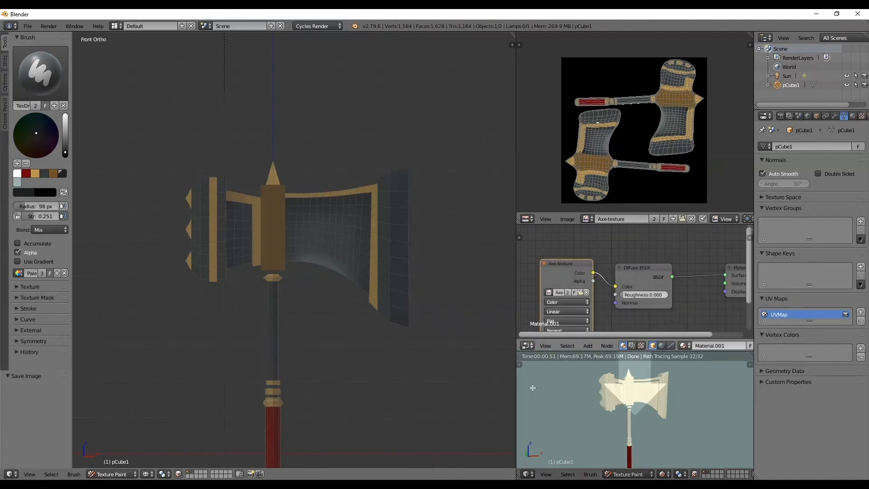
# - Select the dark panel faces between the hammer head and the gold strip, and return to Texture Paint with them as mask
pyautogui.scroll(1, 272, 226)
pyautogui.keyDown('shift'); pyautogui.moveTo(319, 229); pyautogui.dragTo(338, 230, button='middle'); pyautogui.keyUp('shift')
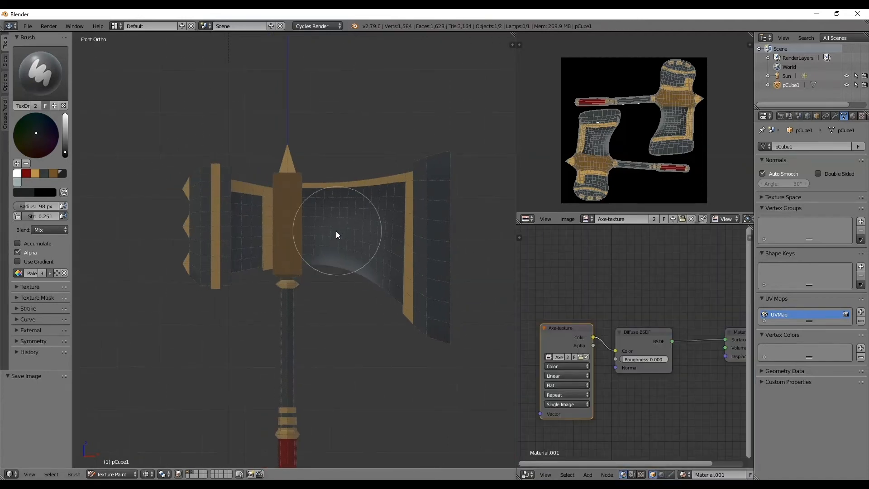
pyautogui.press('a')
pyautogui.click(120, 475)
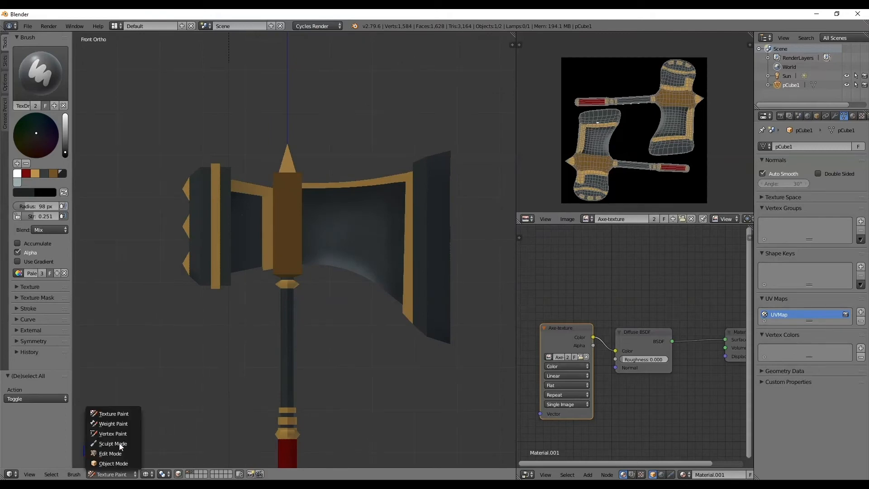
pyautogui.click(117, 452)
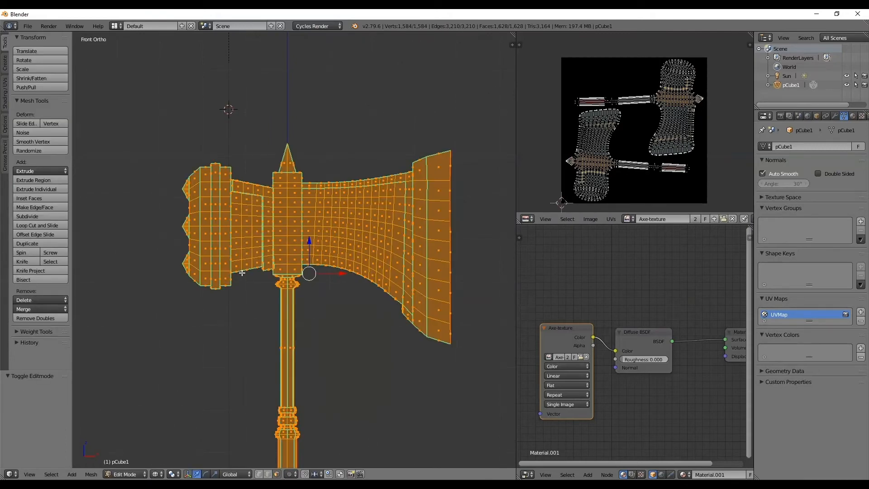
pyautogui.scroll(4, 242, 273)
pyautogui.press('a')
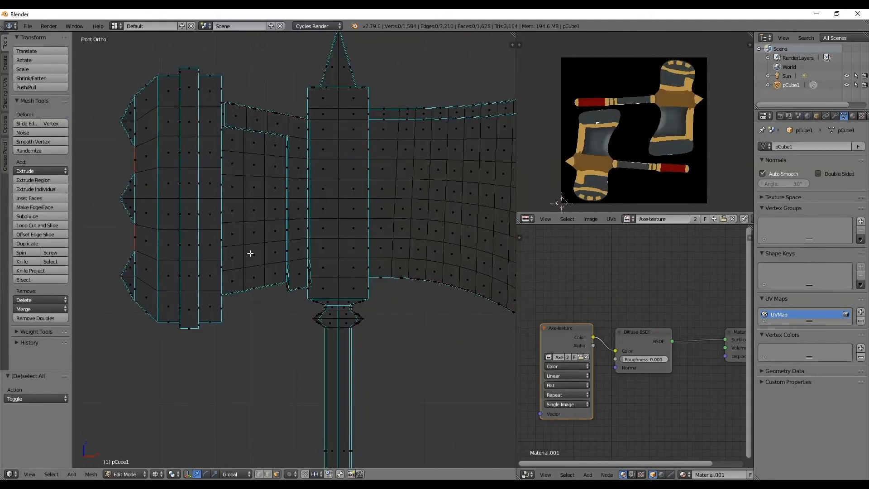
pyautogui.press('b')
pyautogui.moveTo(280, 314); pyautogui.dragTo(229, 137)
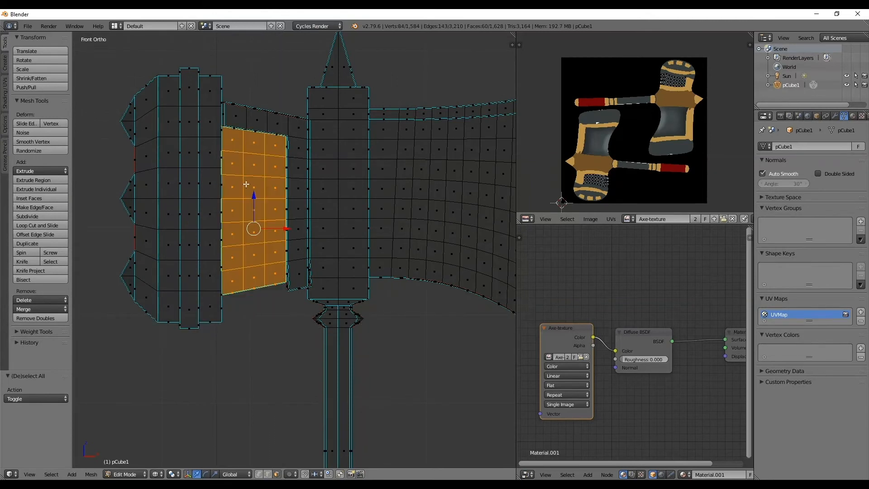
pyautogui.click(132, 474)
pyautogui.click(129, 409)
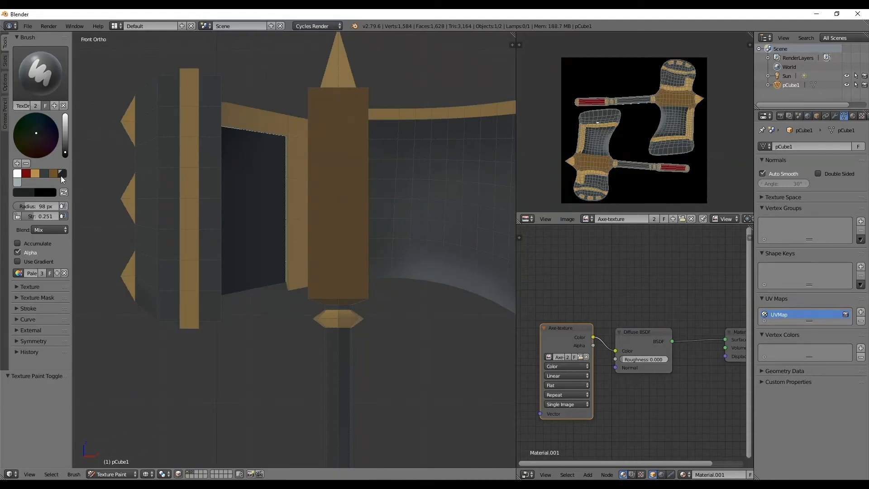
# - Darken the masked hammer-side panel with the darkest slate swatch and softly highlight its lower edge with the pale grey-blue swatch
pyautogui.moveTo(301, 173)
pyautogui.mouseDown()
pyautogui.moveTo(297, 213)
pyautogui.moveTo(314, 167)
pyautogui.moveTo(289, 126)
pyautogui.mouseUp()
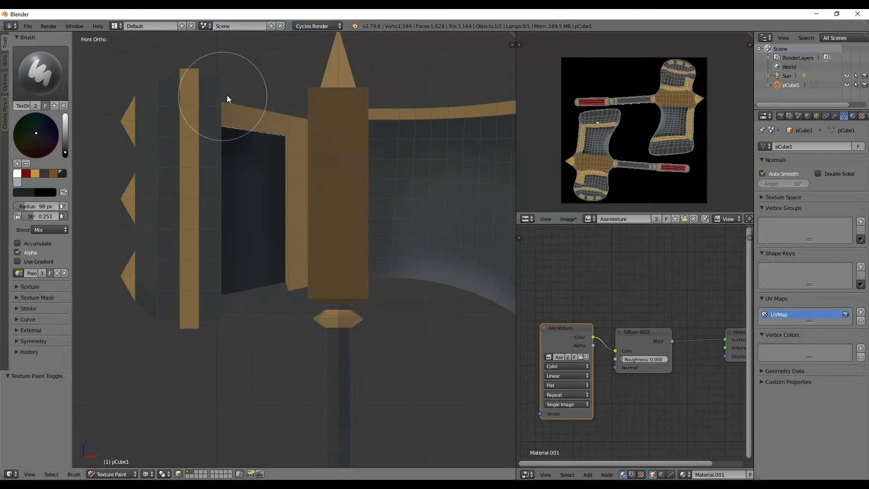
pyautogui.click(18, 182)
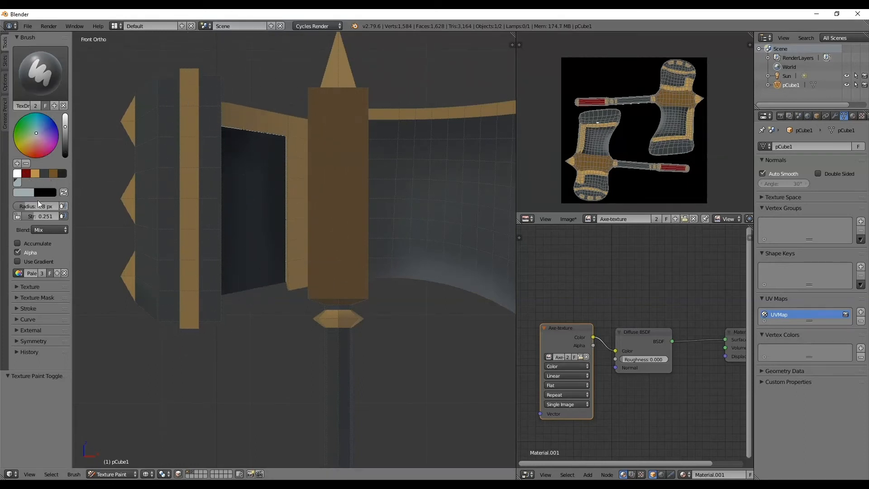
pyautogui.moveTo(291, 308); pyautogui.dragTo(102, 392)
pyautogui.hotkey('ctrl', 'z')
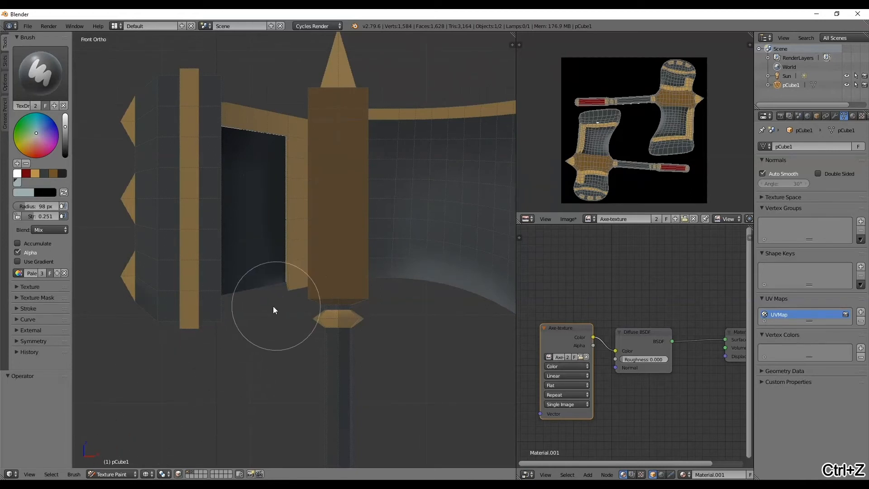
pyautogui.scroll(-3, 308, 328)
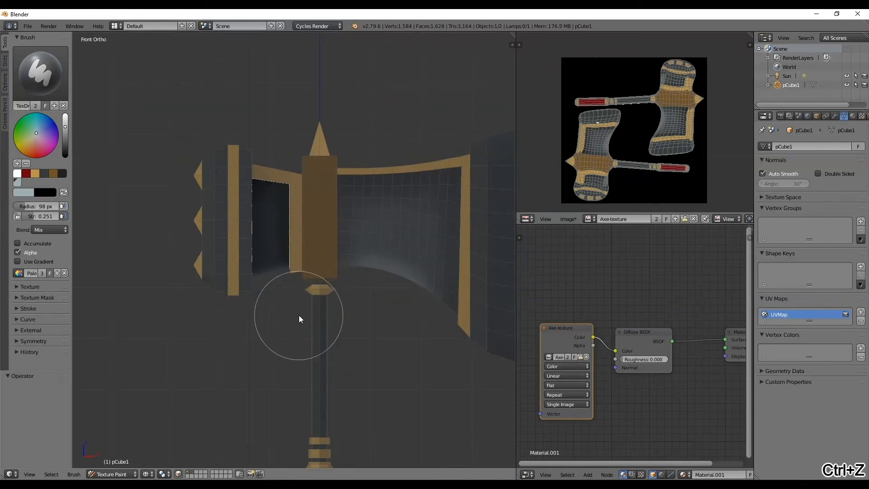
pyautogui.click(270, 216)
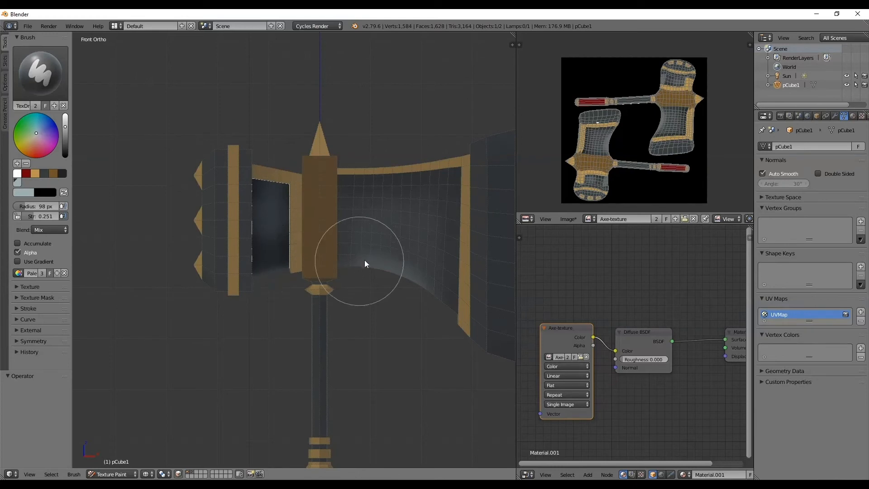
pyautogui.hotkey('ctrl', 'z')
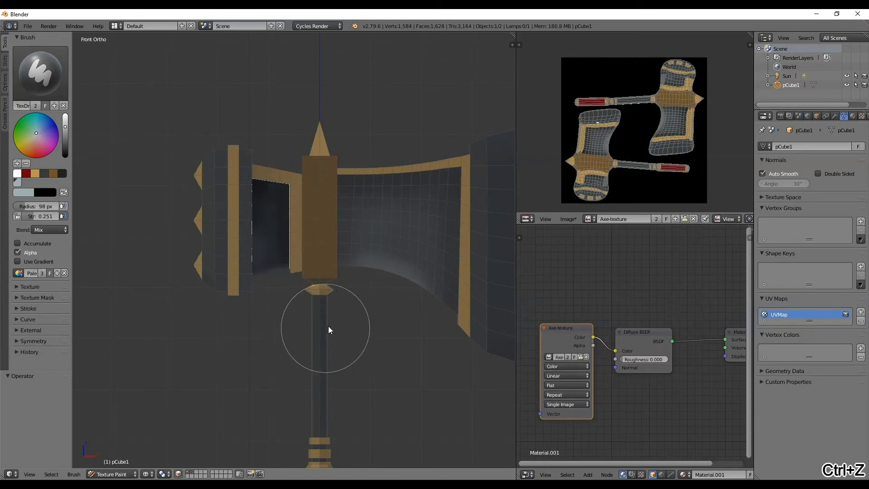
pyautogui.hotkey('ctrl', 'z')
pyautogui.hotkey('ctrl', 'z')
pyautogui.moveTo(337, 222); pyautogui.dragTo(421, 220, button='middle')
pyautogui.press('KP_1')
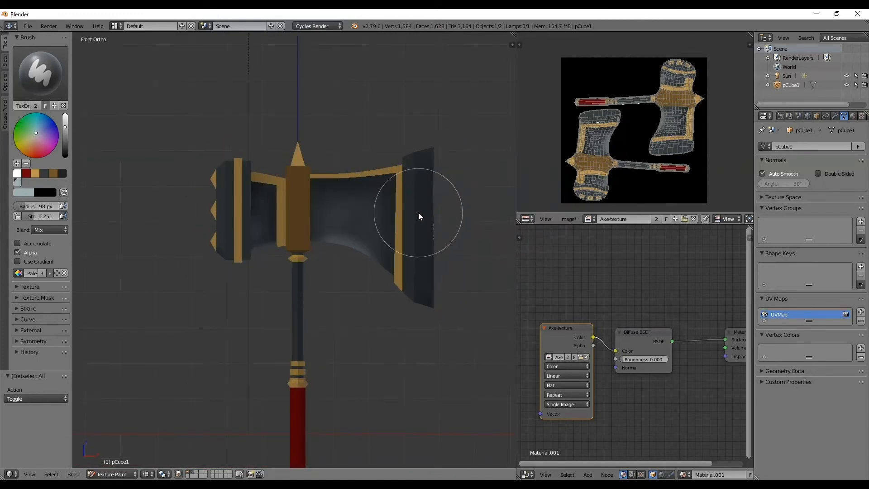
# - Select all faces of the blade's flared cutting edge on both sides and return to Texture Paint with them as mask
pyautogui.hotkey('alt', 'z')
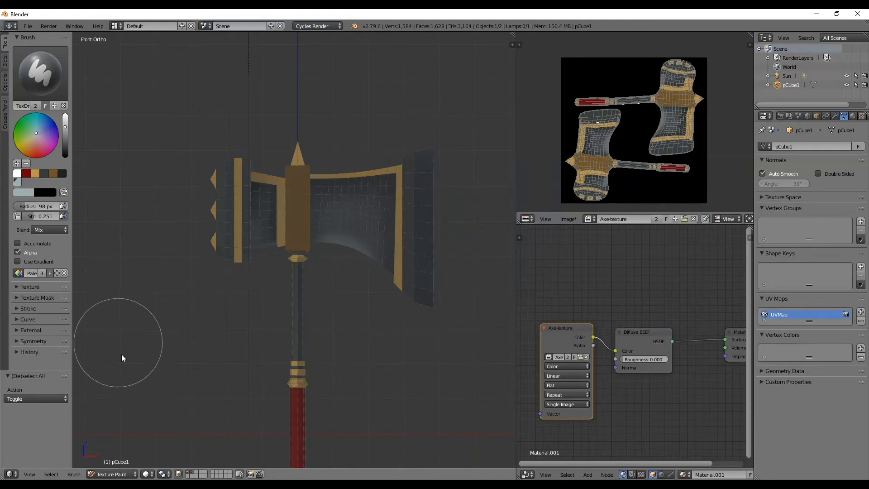
pyautogui.click(104, 474)
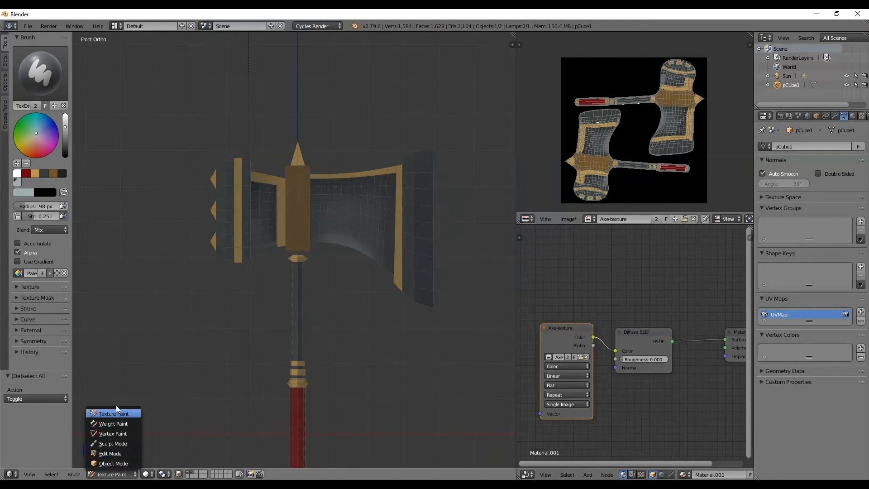
pyautogui.click(115, 452)
pyautogui.press('z')
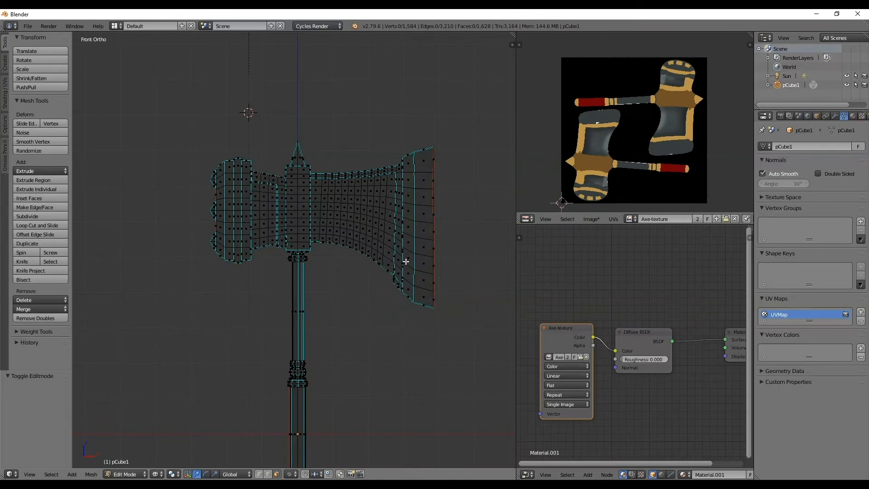
pyautogui.scroll(3, 401, 194)
pyautogui.press('b')
pyautogui.moveTo(445, 60); pyautogui.dragTo(378, 363)
pyautogui.keyDown('shift'); pyautogui.moveTo(372, 166); pyautogui.dragTo(344, 195, button='middle'); pyautogui.keyUp('shift')
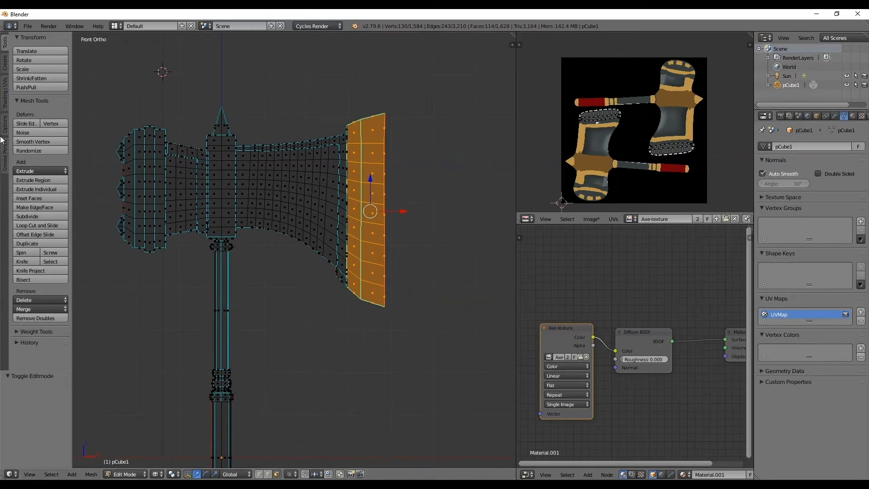
pyautogui.click(126, 473)
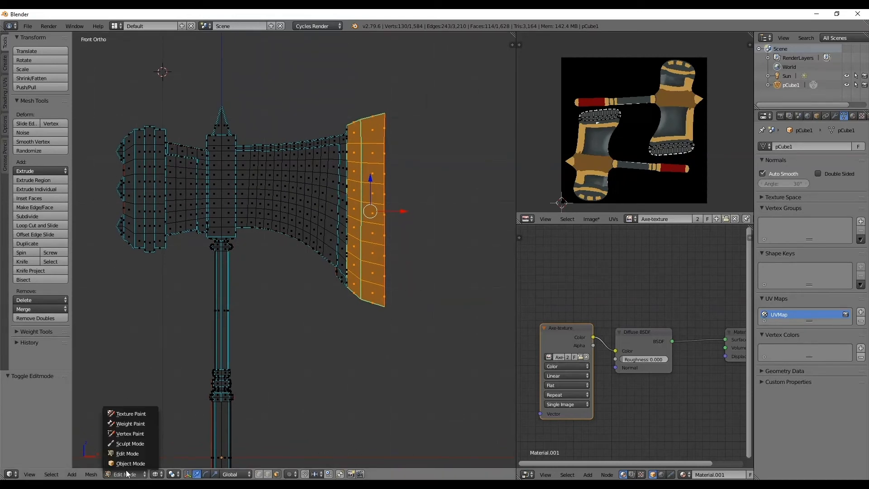
pyautogui.click(129, 413)
# - Raise the brush strength to 1.000 and cover the whole cutting edge, including its ends and back, with the pale grey-blue colour
pyautogui.moveTo(358, 124)
pyautogui.mouseDown()
pyautogui.moveTo(356, 153)
pyautogui.moveTo(365, 116)
pyautogui.moveTo(365, 208)
pyautogui.mouseUp()
pyautogui.hotkey('shift', 'f')
pyautogui.click(334, 207)
pyautogui.moveTo(381, 100); pyautogui.dragTo(355, 370)
pyautogui.moveTo(384, 319)
pyautogui.mouseDown()
pyautogui.moveTo(364, 333)
pyautogui.moveTo(370, 237)
pyautogui.mouseUp()
pyautogui.hotkey('shift', 'f')
pyautogui.click(350, 234)
pyautogui.moveTo(379, 81)
pyautogui.mouseDown()
pyautogui.moveTo(364, 128)
pyautogui.moveTo(357, 281)
pyautogui.moveTo(352, 139)
pyautogui.mouseUp()
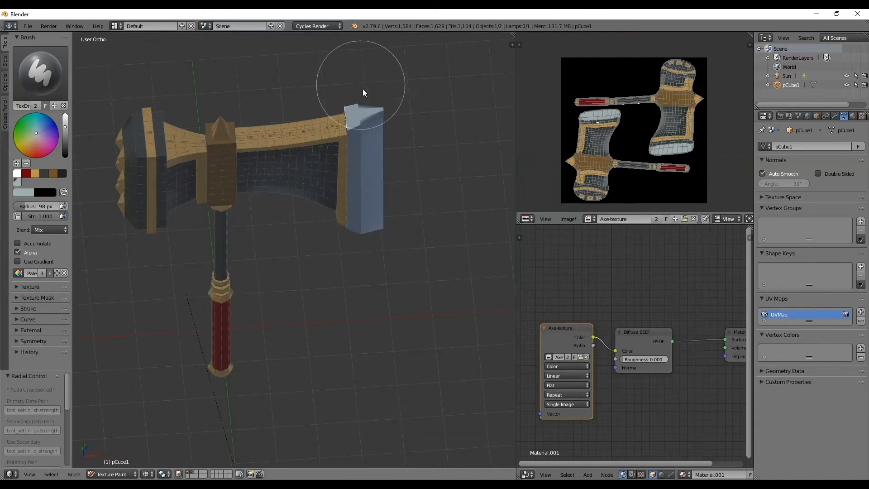
pyautogui.moveTo(361, 91); pyautogui.dragTo(270, 175, button='middle')
pyautogui.moveTo(345, 250); pyautogui.dragTo(320, 184, button='middle')
pyautogui.moveTo(253, 134); pyautogui.dragTo(306, 212, button='middle')
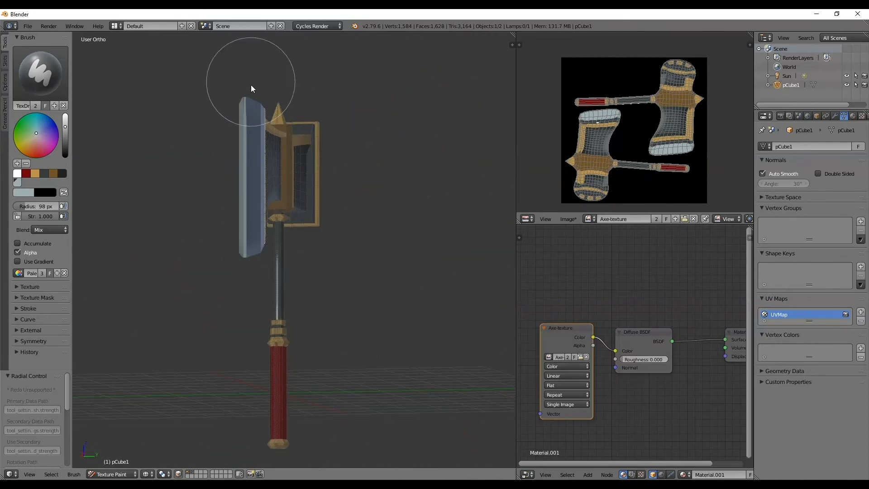
# - Pick the medium slate swatch and try darkening the cutting edge along the gold trim at full strength
pyautogui.press('KP_1')
pyautogui.scroll(2, 308, 161)
pyautogui.keyDown('shift'); pyautogui.moveTo(264, 168); pyautogui.dragTo(468, 191, button='middle'); pyautogui.keyUp('shift')
pyautogui.click(61, 174)
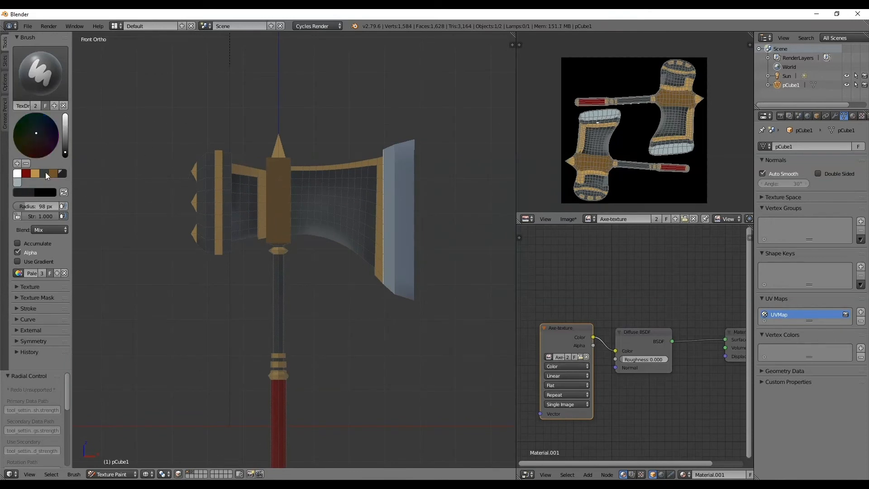
pyautogui.click(44, 173)
pyautogui.moveTo(354, 148); pyautogui.dragTo(357, 330)
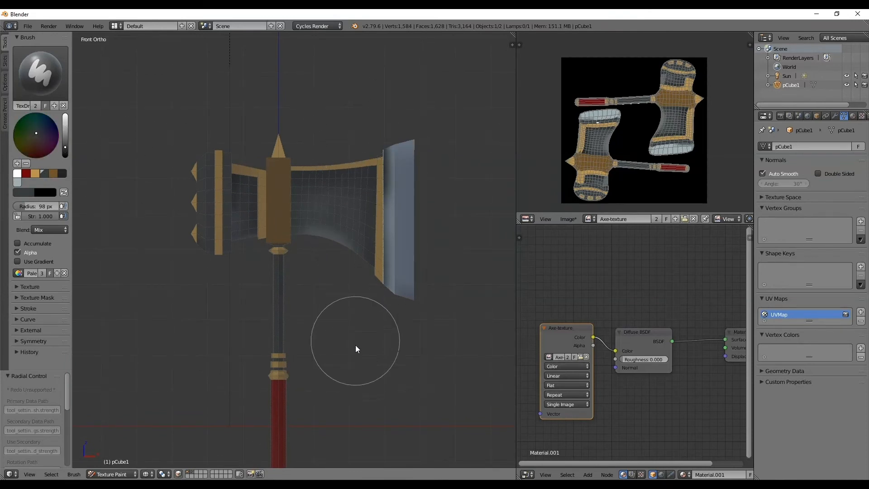
pyautogui.hotkey('ctrl', 'z')
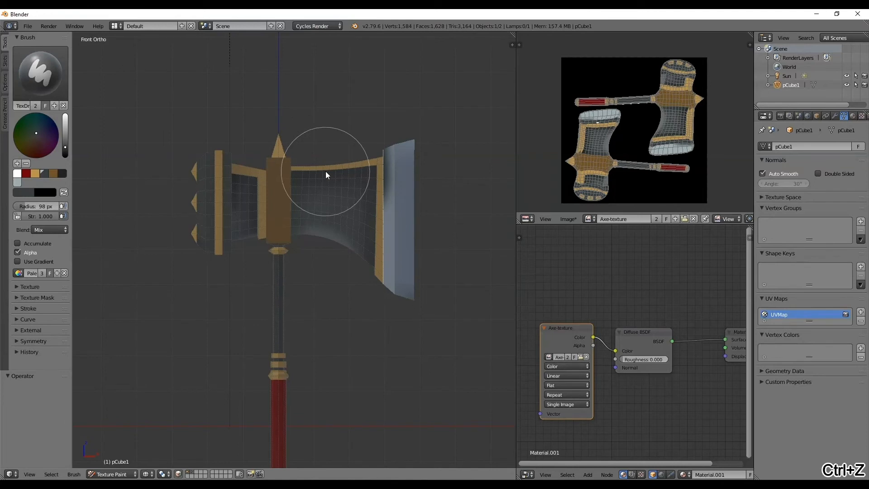
# - Set the brush radius to 118 px and strength to 0.152, and softly darken the cutting edge beside the gold trim
pyautogui.press('f')
pyautogui.click(357, 149)
pyautogui.moveTo(362, 131); pyautogui.dragTo(354, 292)
pyautogui.hotkey('ctrl', 'z')
pyautogui.hotkey('shift', 'f')
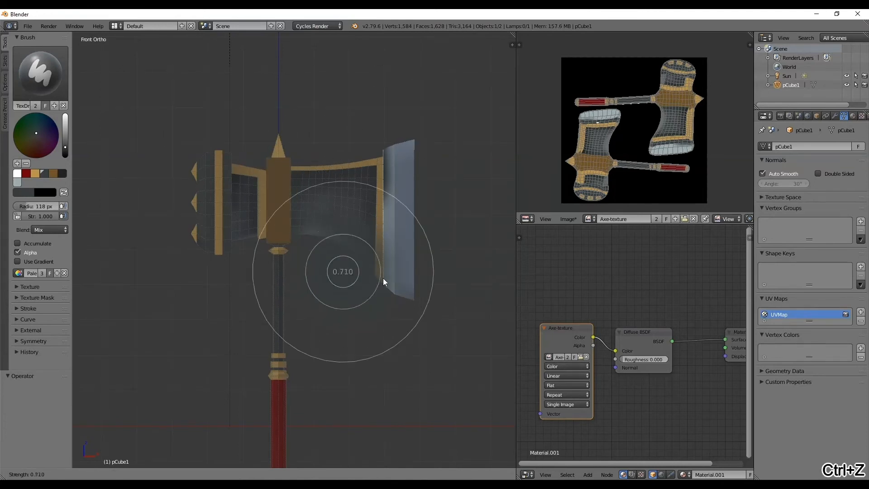
pyautogui.click(411, 311)
pyautogui.moveTo(348, 148)
pyautogui.mouseDown()
pyautogui.moveTo(371, 150)
pyautogui.moveTo(360, 289)
pyautogui.moveTo(349, 199)
pyautogui.moveTo(357, 135)
pyautogui.moveTo(363, 304)
pyautogui.moveTo(342, 42)
pyautogui.mouseUp()
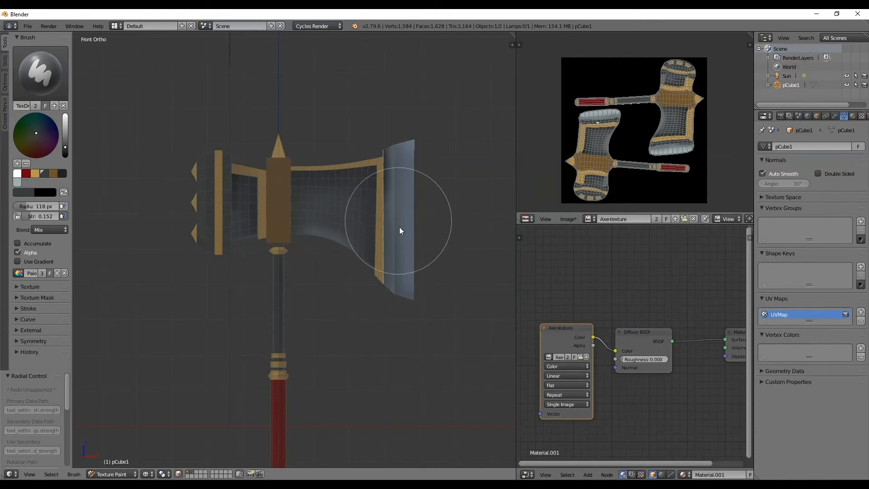
# - Clear the face selection, reselect the faces of the blade's cutting edge and return to Texture Paint
pyautogui.press('a')
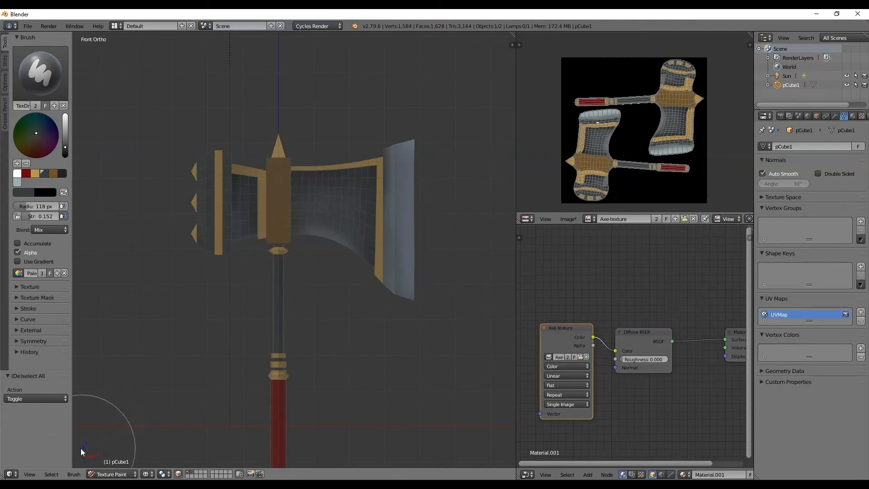
pyautogui.click(111, 474)
pyautogui.click(116, 453)
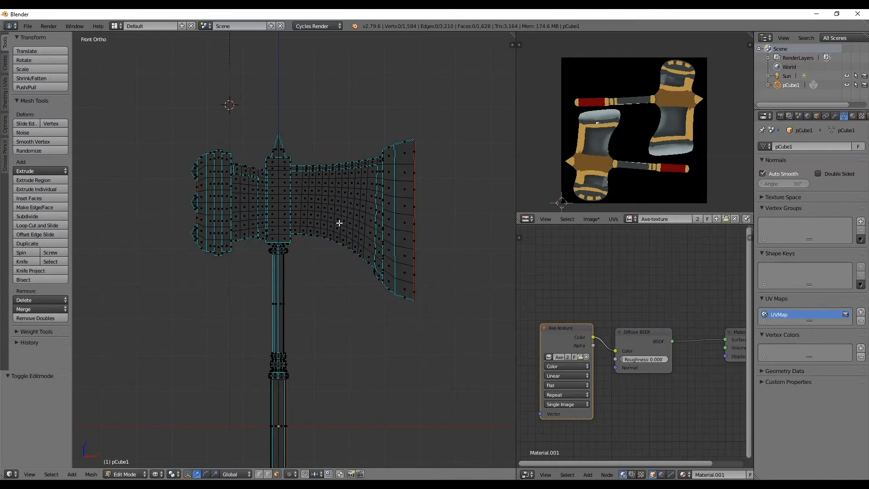
pyautogui.scroll(2, 379, 179)
pyautogui.press('b')
pyautogui.moveTo(450, 72); pyautogui.dragTo(355, 407)
pyautogui.click(126, 474)
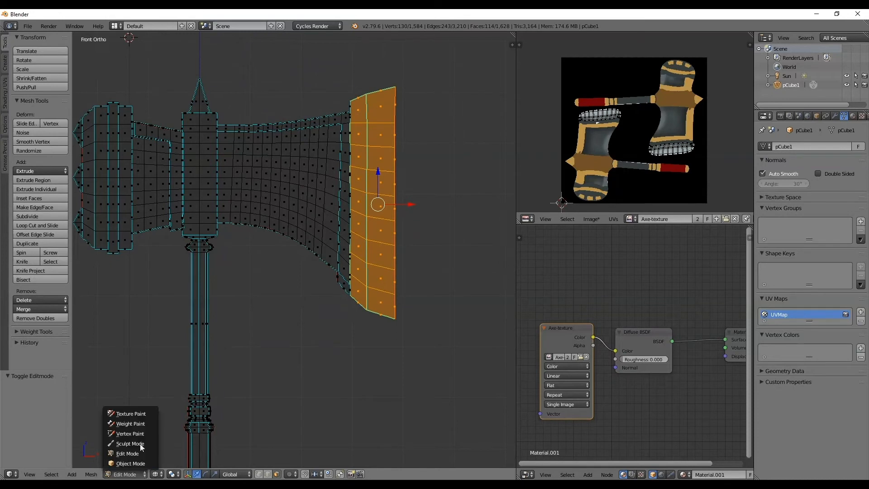
pyautogui.click(127, 411)
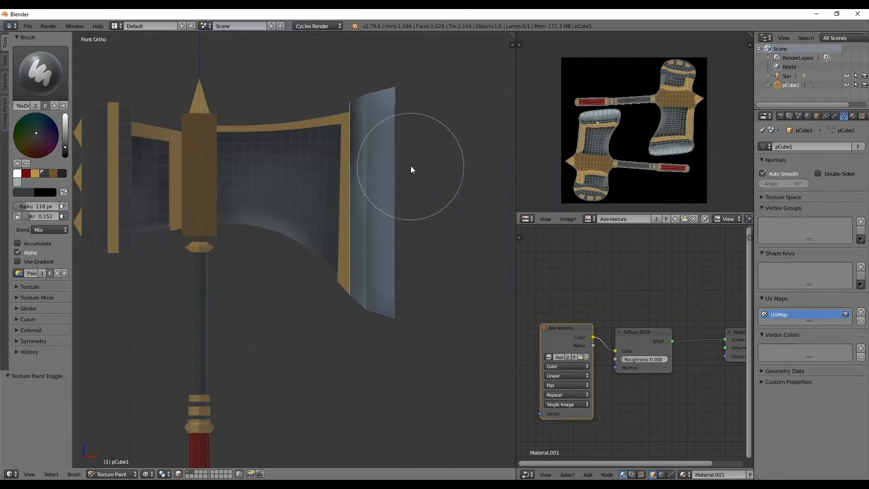
# - Brighten the brush colour to a very pale blue, add it to the palette and set the brush radius to 32 px
pyautogui.click(66, 119)
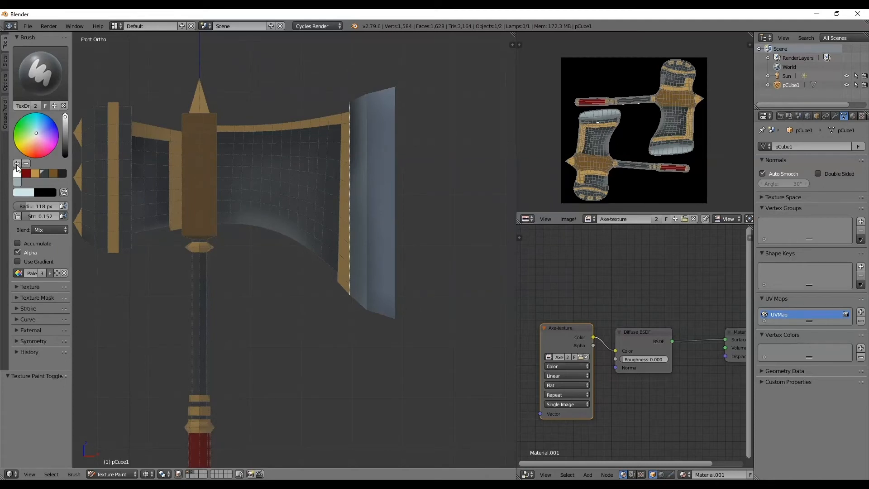
pyautogui.click(17, 164)
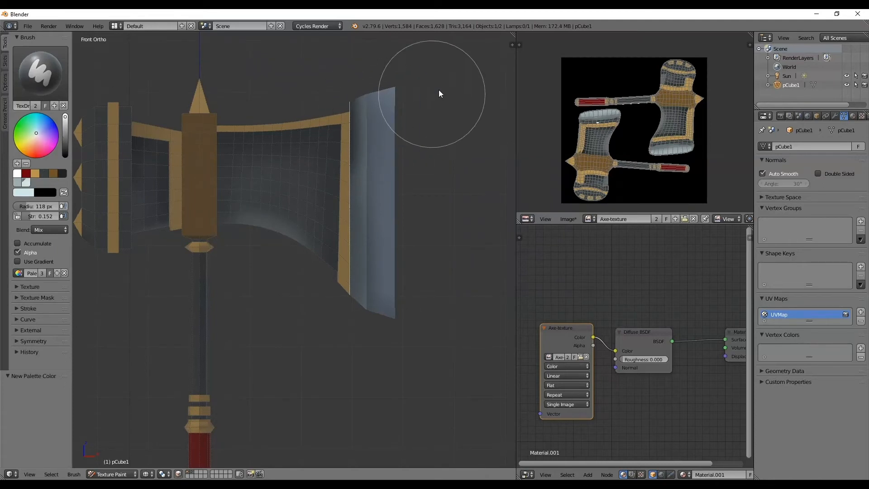
pyautogui.press('f')
pyautogui.click(390, 119)
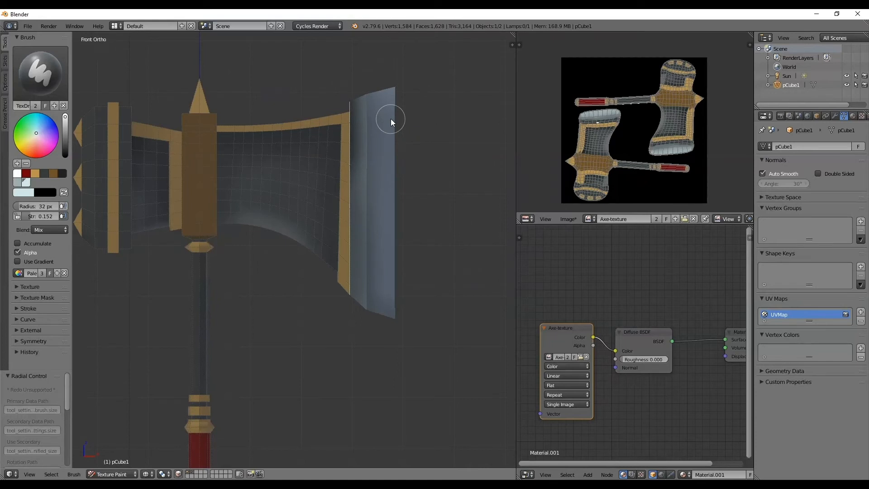
# - Raise the brush strength to 0.285 and paint a thin pale highlight along the outer rim of the cutting edge
pyautogui.hotkey('shift', 'f')
pyautogui.click(392, 120)
pyautogui.hotkey('shift', 'f')
pyautogui.click(398, 74)
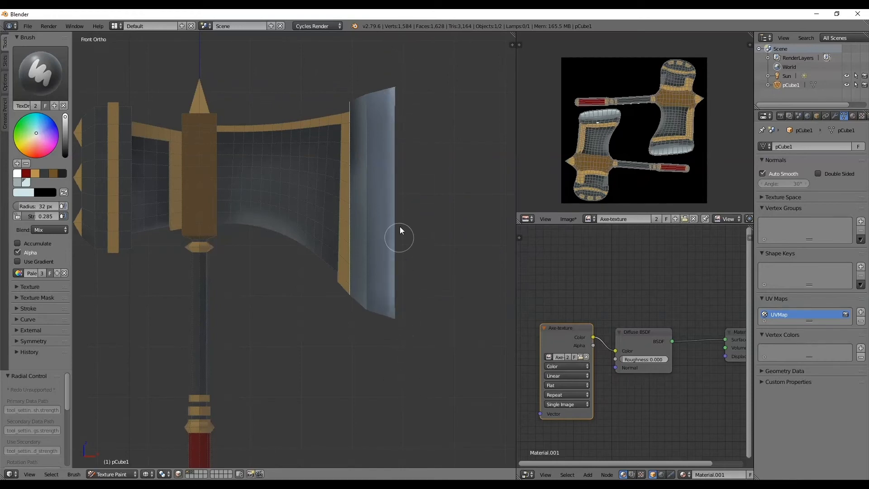
# - Enlarge the brush radius to 109 px, broaden the pale highlight along the cutting edge and clear the face selection
pyautogui.press('f')
pyautogui.click(461, 182)
pyautogui.scroll(-4, 448, 165)
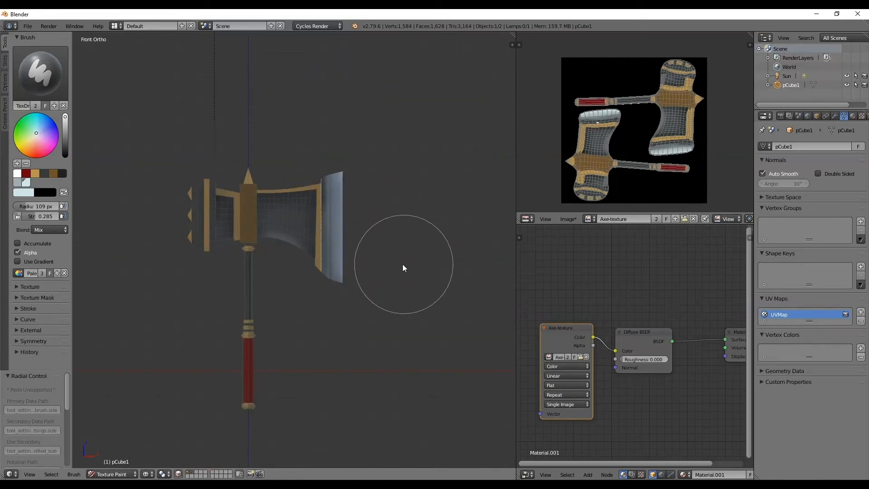
pyautogui.press('a')
pyautogui.scroll(2, 326, 259)
pyautogui.keyDown('shift'); pyautogui.moveTo(311, 259); pyautogui.dragTo(334, 261, button='middle'); pyautogui.keyUp('shift')
pyautogui.press('KP_1')
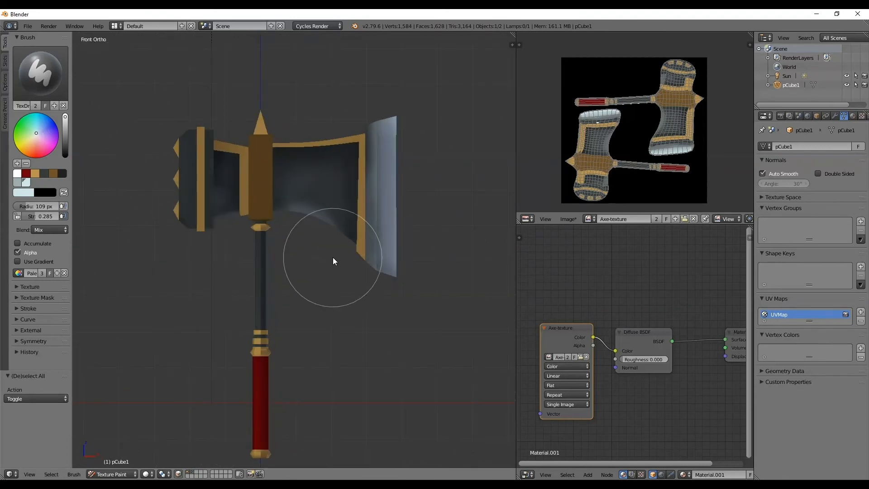
# - Switch to Edit Mode, clear the face selection and show the axe in wireframe
pyautogui.scroll(4, 333, 257)
pyautogui.keyDown('shift'); pyautogui.moveTo(249, 205); pyautogui.dragTo(341, 343, button='middle'); pyautogui.keyUp('shift')
pyautogui.click(117, 474)
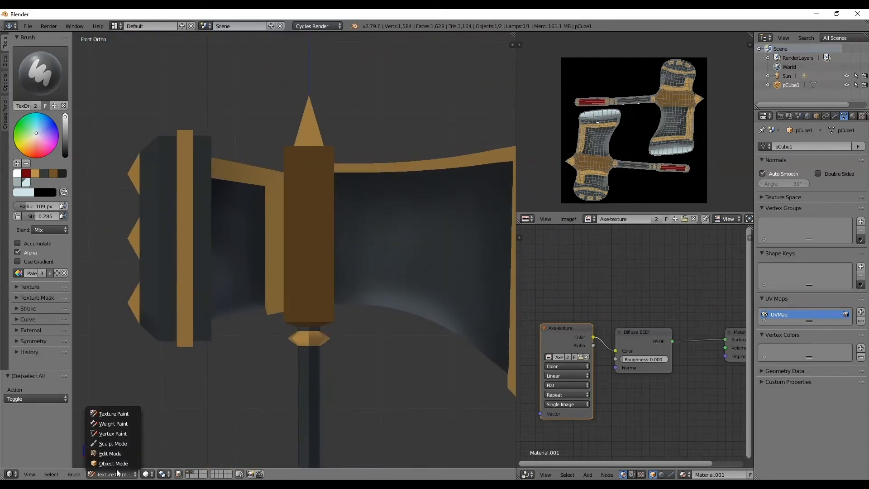
pyautogui.click(118, 453)
pyautogui.press('a')
pyautogui.press('a')
pyautogui.press('a')
pyautogui.press('z')
pyautogui.scroll(2, 311, 190)
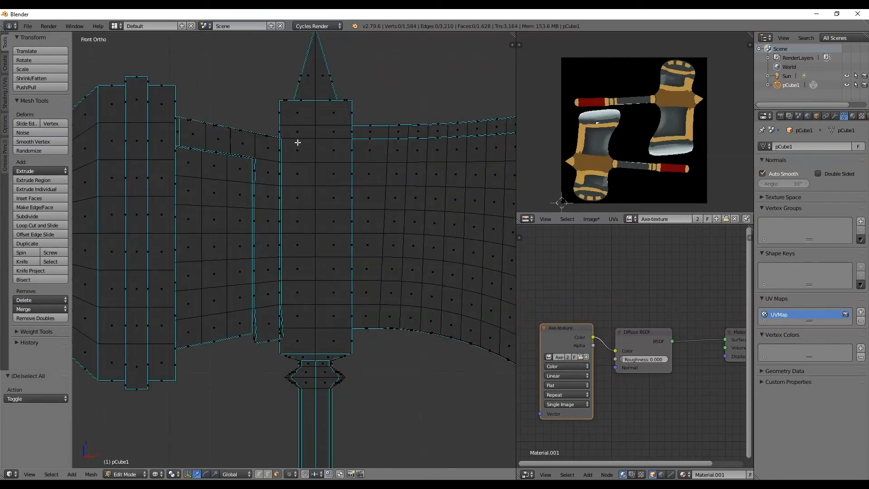
# - Box-select all faces of the tall central block, restore solid shading and return to Texture Paint
pyautogui.press('b')
pyautogui.moveTo(290, 103); pyautogui.dragTo(349, 348)
pyautogui.press('z')
pyautogui.keyDown('shift'); pyautogui.moveTo(348, 279); pyautogui.dragTo(369, 288, button='middle'); pyautogui.keyUp('shift')
pyautogui.click(123, 474)
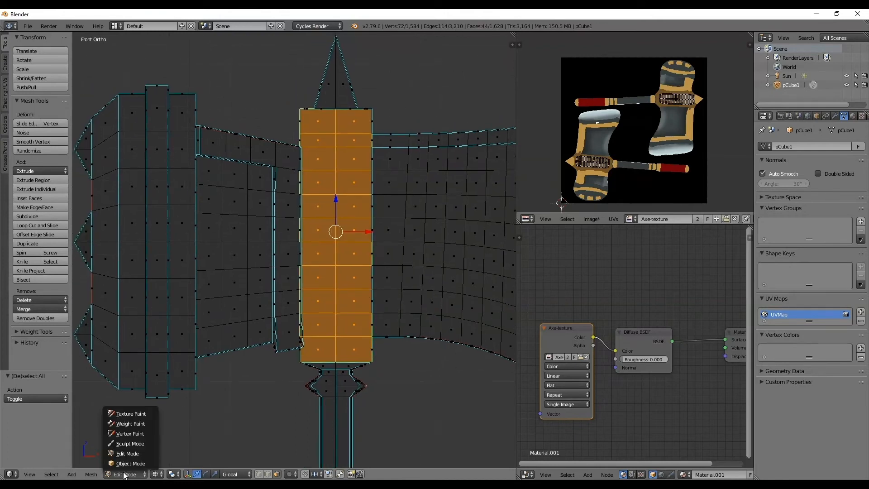
pyautogui.click(132, 415)
# - Set the brush strength to 0.848 and the radius to 7 px
pyautogui.press('f')
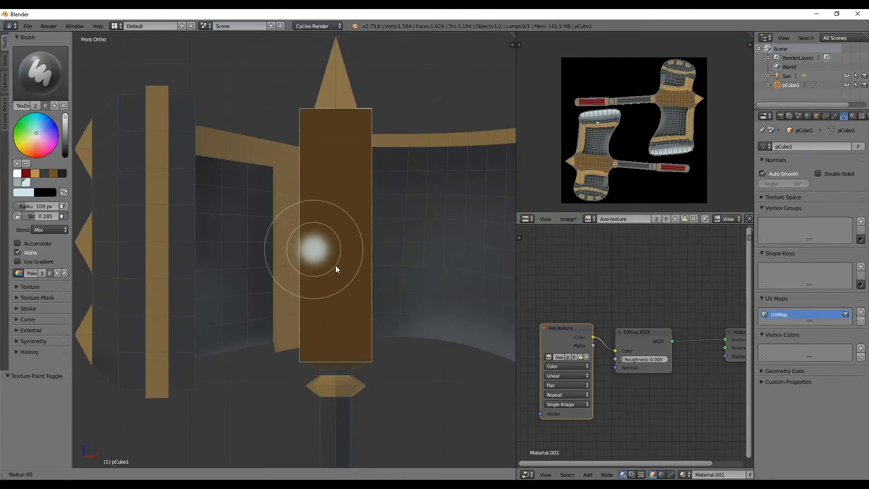
pyautogui.click(321, 256)
pyautogui.hotkey('shift', 'f')
pyautogui.click(286, 253)
pyautogui.press('f')
pyautogui.click(330, 213)
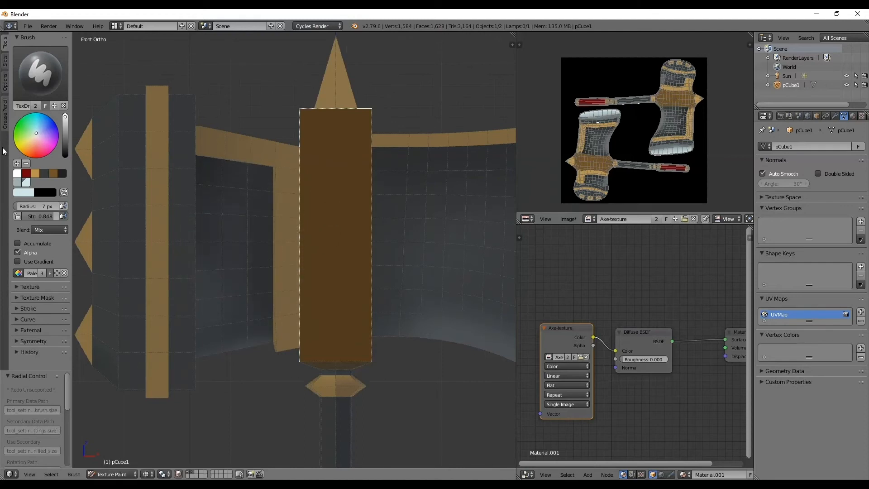
# - Pick the brown palette colour, darken it, try a stroke on the central block and undo it
pyautogui.click(52, 174)
pyautogui.moveTo(64, 142); pyautogui.dragTo(65, 150)
pyautogui.moveTo(341, 148); pyautogui.dragTo(324, 190)
pyautogui.hotkey('ctrl', 'z')
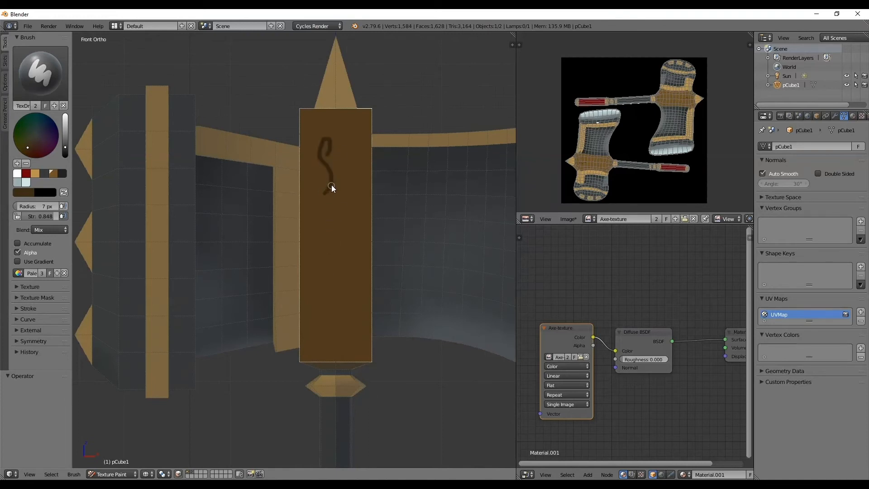
pyautogui.hotkey('ctrl', 'z')
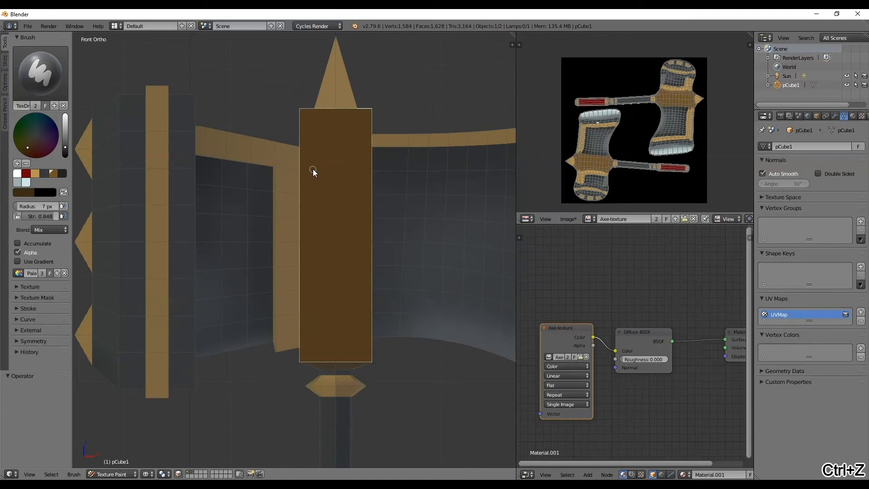
# - Set the brush radius to 10 px and enable Smooth Stroke
pyautogui.press('f')
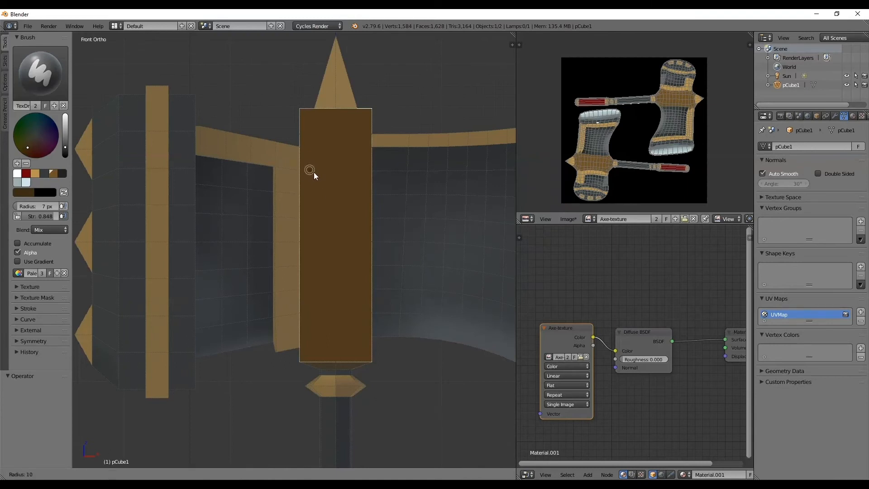
pyautogui.click(314, 172)
pyautogui.click(17, 308)
pyautogui.scroll(-5, 45, 312)
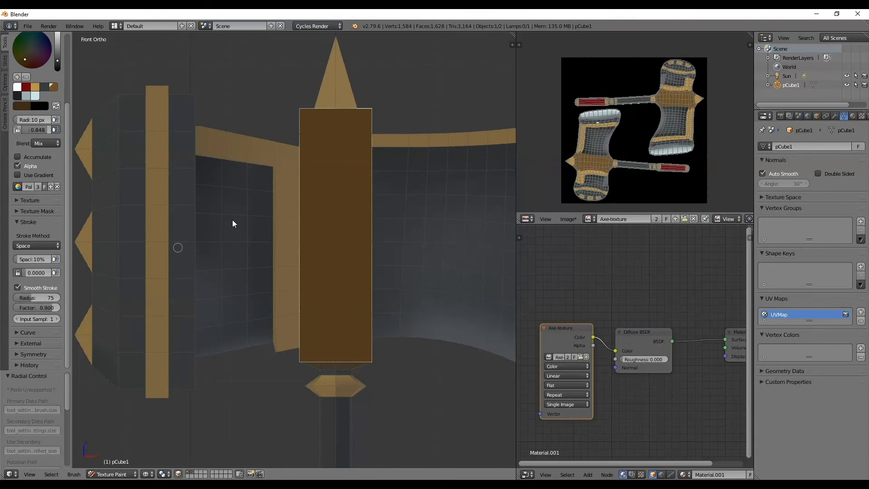
# - Try a smoothed stroke on the central block, undo it and turn on X symmetry for painting
pyautogui.moveTo(319, 164)
pyautogui.mouseDown()
pyautogui.moveTo(320, 131)
pyautogui.moveTo(286, 187)
pyautogui.mouseUp()
pyautogui.moveTo(319, 347); pyautogui.dragTo(346, 448)
pyautogui.hotkey('ctrl', 'z')
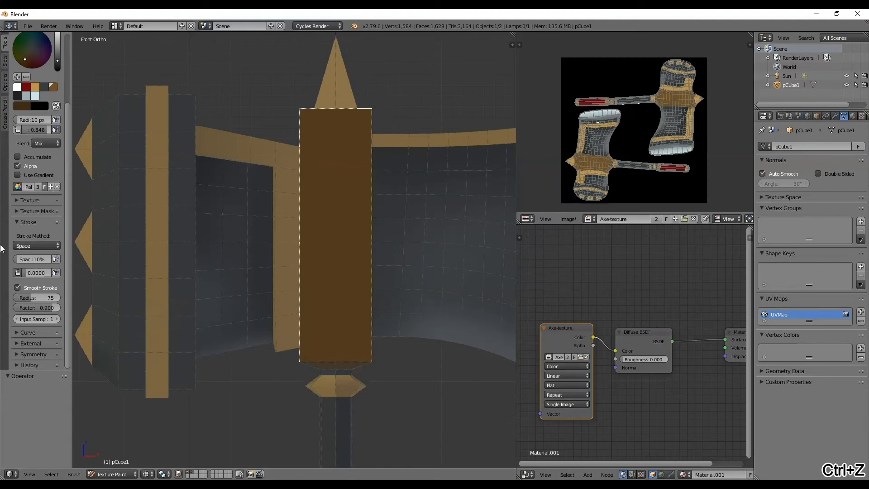
pyautogui.click(17, 354)
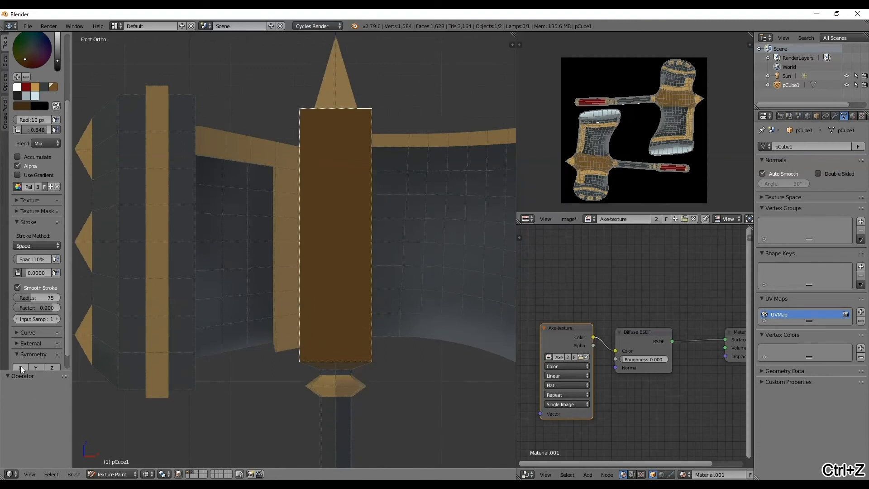
pyautogui.click(20, 366)
# - Paint a mirrored ornament of crossing dark brown curves down the whole central block
pyautogui.moveTo(307, 118); pyautogui.dragTo(278, 170)
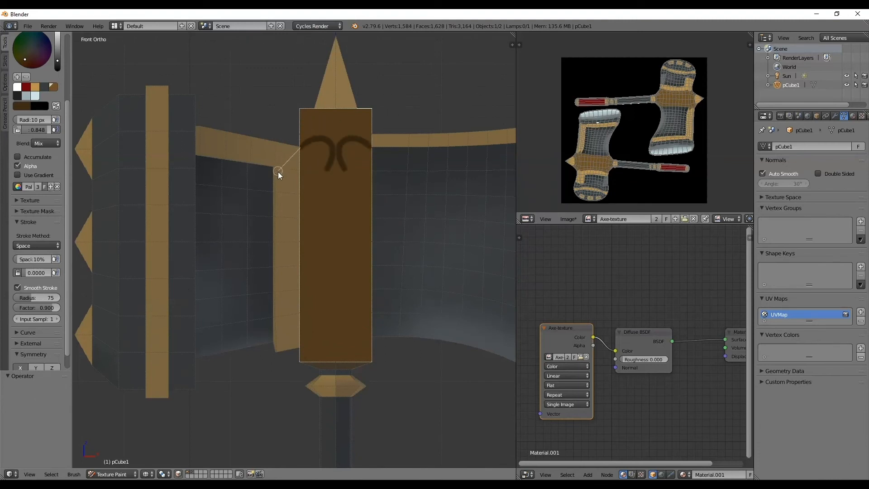
pyautogui.moveTo(351, 223)
pyautogui.mouseDown()
pyautogui.moveTo(311, 263)
pyautogui.moveTo(346, 310)
pyautogui.moveTo(290, 387)
pyautogui.moveTo(341, 422)
pyautogui.mouseUp()
pyautogui.hotkey('ctrl', 'z')
pyautogui.moveTo(372, 364)
pyautogui.mouseDown()
pyautogui.moveTo(316, 345)
pyautogui.moveTo(297, 310)
pyautogui.moveTo(380, 279)
pyautogui.moveTo(390, 254)
pyautogui.moveTo(316, 217)
pyautogui.moveTo(297, 190)
pyautogui.moveTo(330, 159)
pyautogui.moveTo(389, 128)
pyautogui.moveTo(375, 111)
pyautogui.moveTo(274, 107)
pyautogui.moveTo(269, 122)
pyautogui.moveTo(292, 194)
pyautogui.moveTo(330, 246)
pyautogui.moveTo(274, 267)
pyautogui.moveTo(282, 318)
pyautogui.moveTo(329, 317)
pyautogui.moveTo(331, 326)
pyautogui.moveTo(287, 363)
pyautogui.moveTo(301, 420)
pyautogui.mouseUp()
pyautogui.scroll(-4, 403, 344)
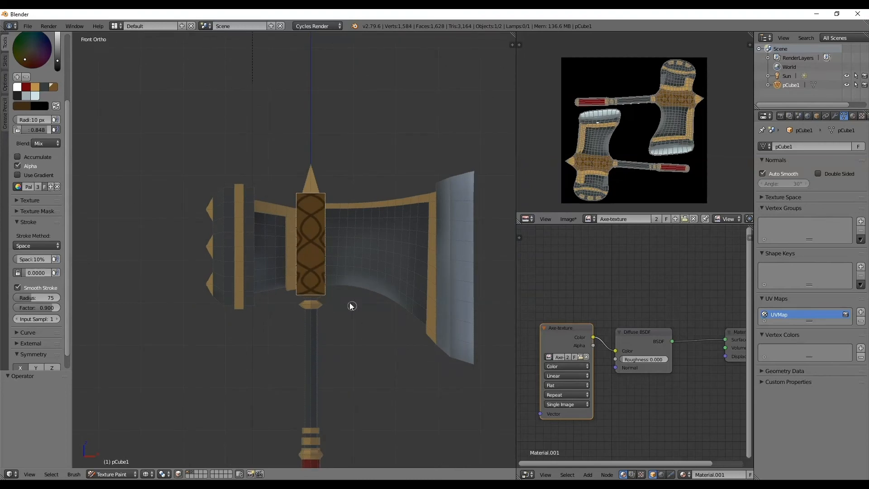
# - Clear the face selection, check the block from the front and undo the painted ornament
pyautogui.press('a')
pyautogui.scroll(2, 328, 280)
pyautogui.moveTo(327, 279)
pyautogui.mouseDown(button='middle')
pyautogui.moveTo(388, 307)
pyautogui.moveTo(223, 314)
pyautogui.moveTo(243, 301)
pyautogui.moveTo(322, 291)
pyautogui.mouseUp(button='middle')
pyautogui.press('KP_1')
pyautogui.hotkey('ctrl', 'z')
pyautogui.hotkey('ctrl', 'z')
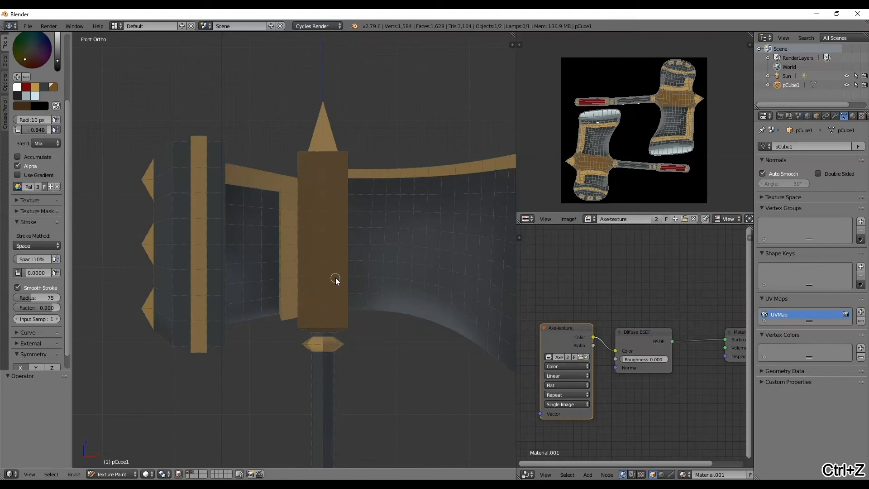
# - Reselect the central block's faces in Edit Mode and return to Texture Paint
pyautogui.click(109, 475)
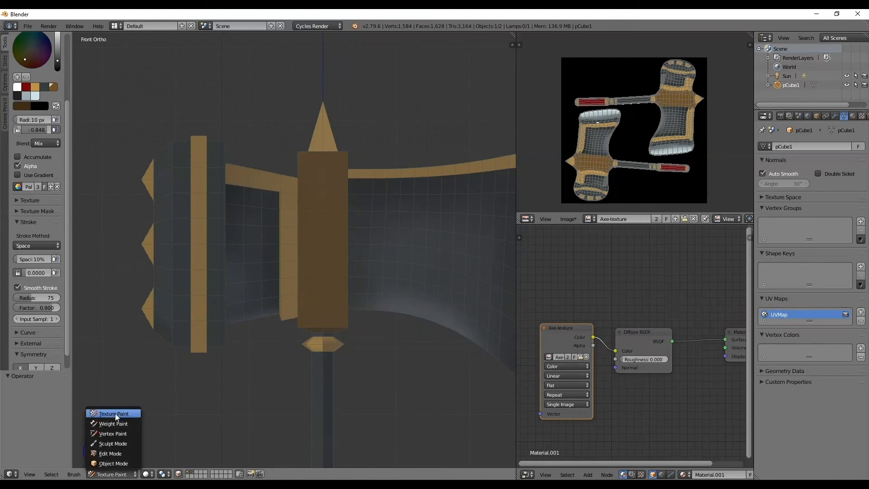
pyautogui.click(113, 453)
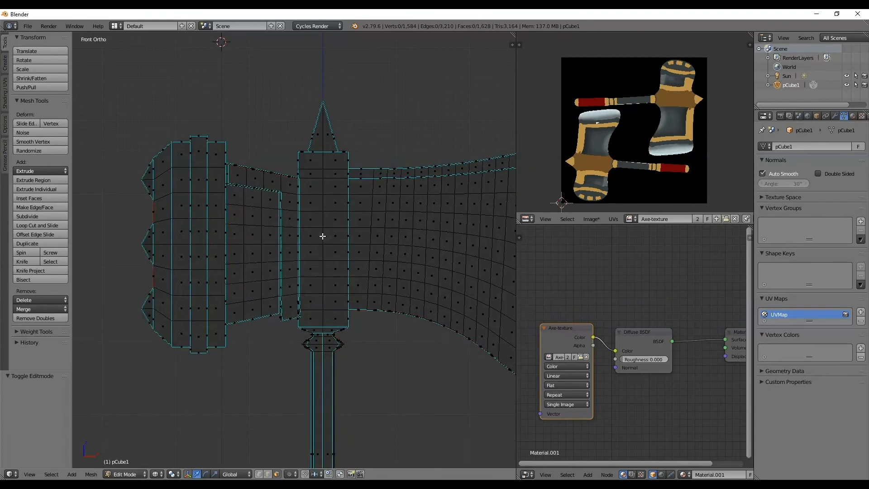
pyautogui.press('b')
pyautogui.moveTo(305, 155); pyautogui.dragTo(345, 322)
pyautogui.click(127, 474)
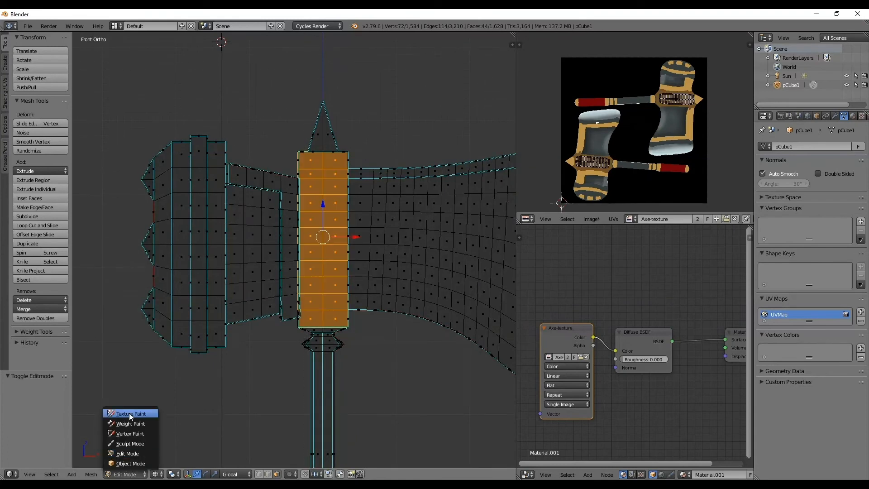
pyautogui.click(129, 413)
# - Paint a mirrored dark brown knotwork ornament with a ring and interlaced loops along the central block
pyautogui.scroll(2, 362, 235)
pyautogui.keyDown('shift'); pyautogui.moveTo(352, 229); pyautogui.dragTo(299, 229, button='middle'); pyautogui.keyUp('shift')
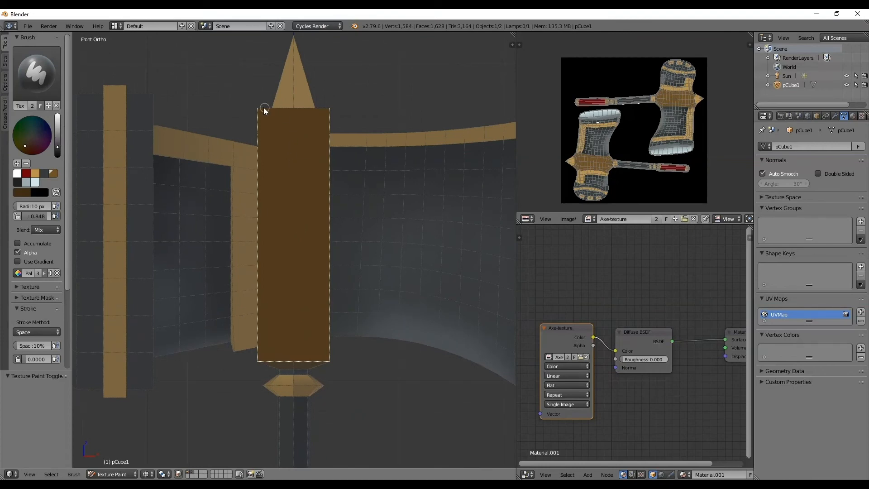
pyautogui.moveTo(297, 168)
pyautogui.mouseDown()
pyautogui.moveTo(251, 227)
pyautogui.moveTo(269, 242)
pyautogui.moveTo(310, 234)
pyautogui.moveTo(322, 188)
pyautogui.moveTo(290, 167)
pyautogui.mouseUp()
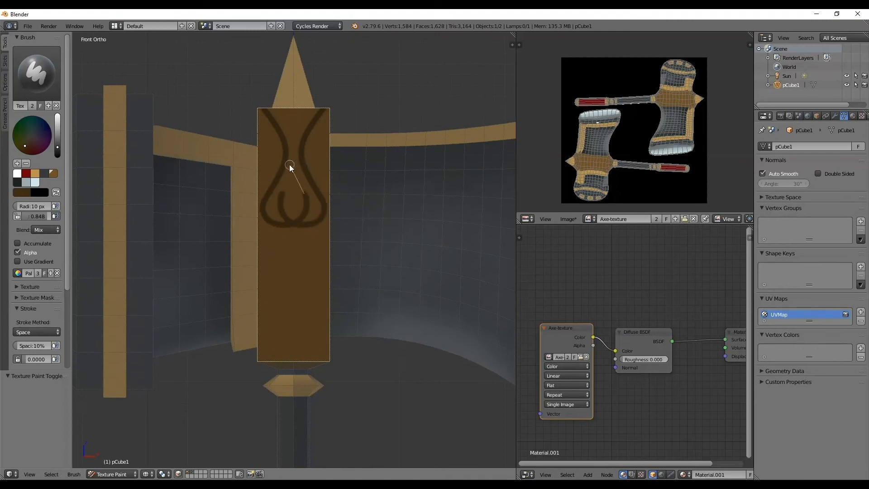
pyautogui.moveTo(266, 241); pyautogui.dragTo(295, 269)
pyautogui.moveTo(297, 332)
pyautogui.mouseDown()
pyautogui.moveTo(270, 357)
pyautogui.moveTo(248, 353)
pyautogui.moveTo(257, 307)
pyautogui.mouseUp()
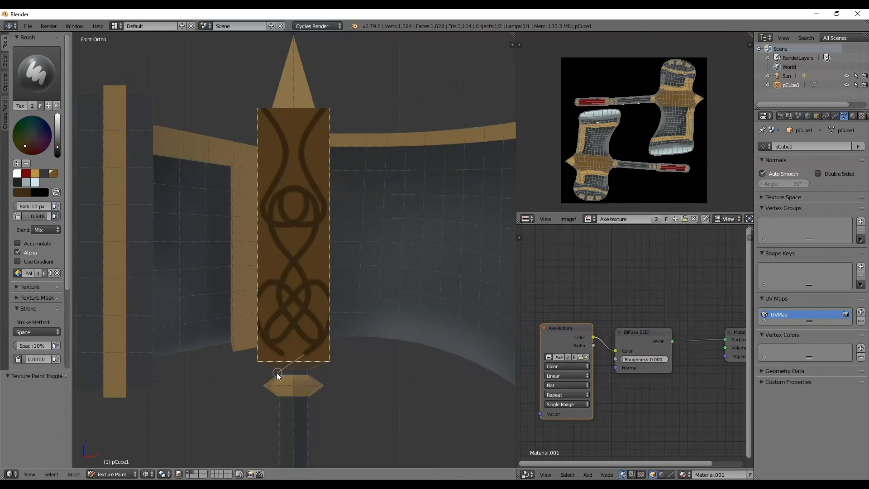
pyautogui.moveTo(357, 339)
pyautogui.mouseDown()
pyautogui.moveTo(359, 288)
pyautogui.moveTo(292, 254)
pyautogui.moveTo(341, 221)
pyautogui.moveTo(362, 190)
pyautogui.moveTo(328, 169)
pyautogui.mouseUp()
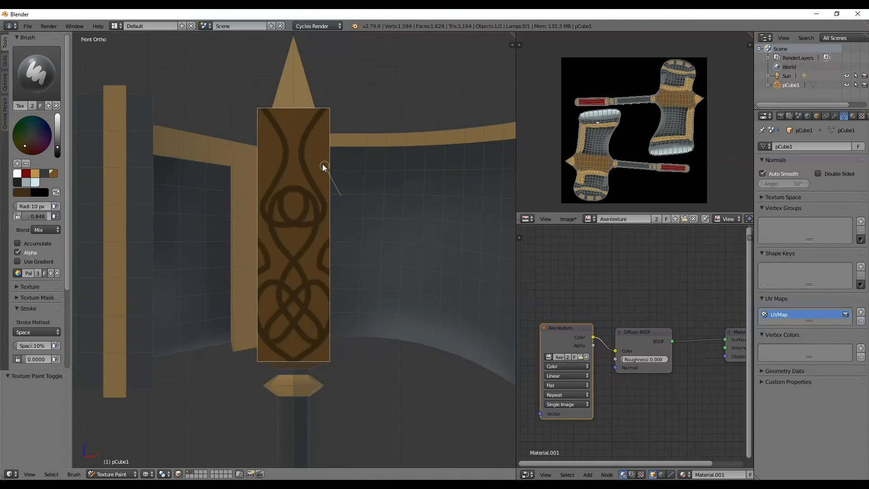
pyautogui.moveTo(311, 128); pyautogui.dragTo(356, 85)
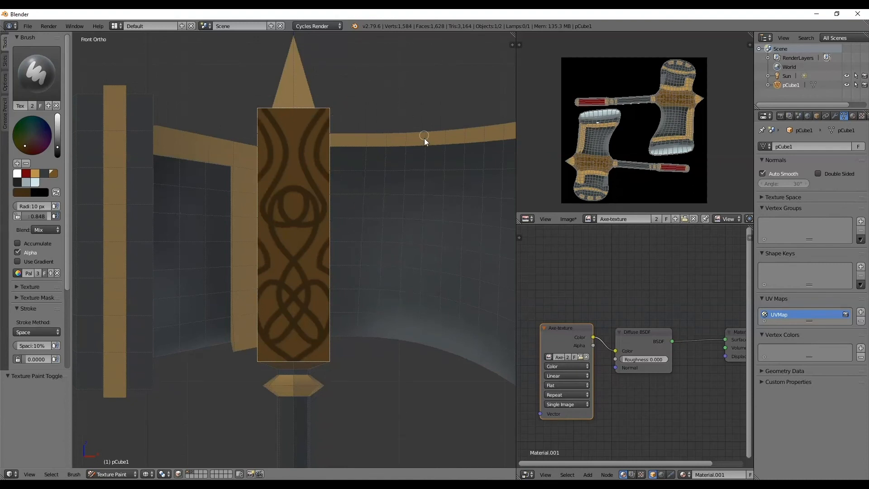
# - Pick the gold palette colour, brighten it, add it to the palette and set the brush strength to 0.123
pyautogui.scroll(-3, 419, 154)
pyautogui.scroll(3, 307, 198)
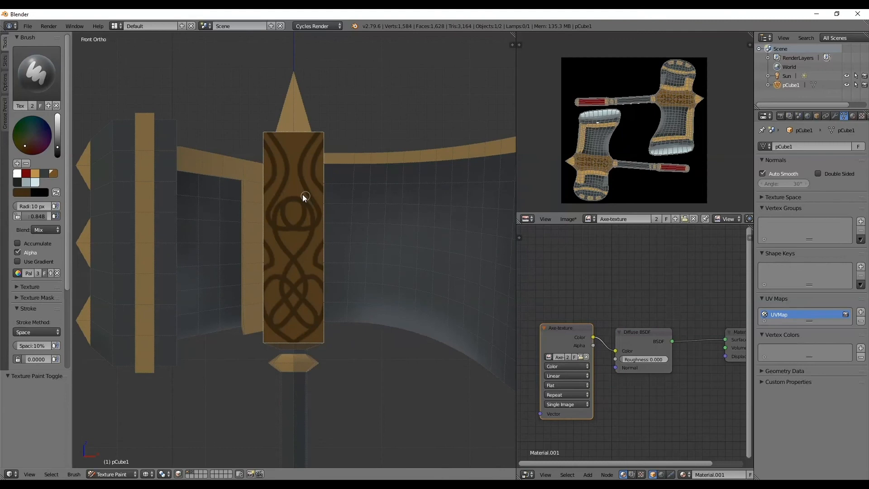
pyautogui.scroll(1, 281, 174)
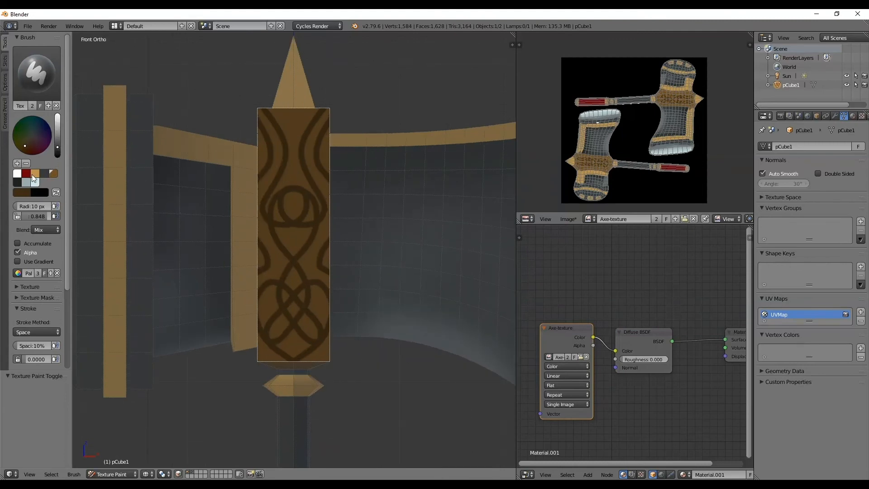
pyautogui.click(36, 174)
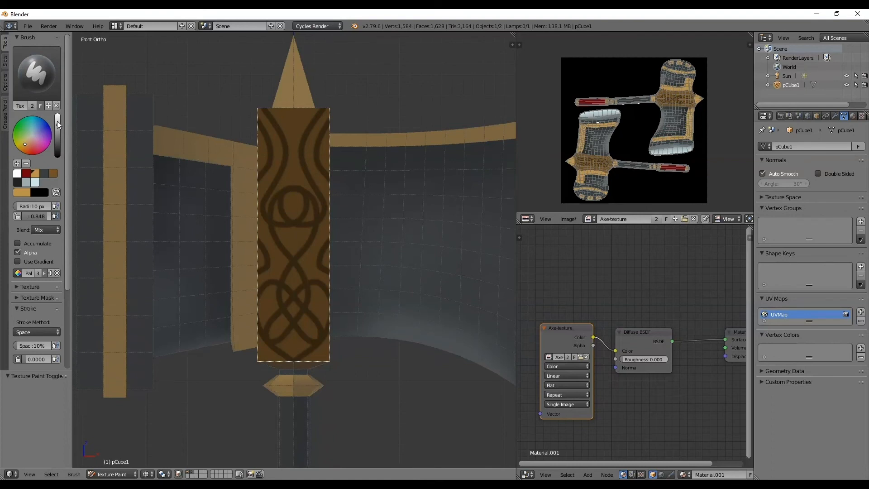
pyautogui.click(58, 124)
pyautogui.click(16, 164)
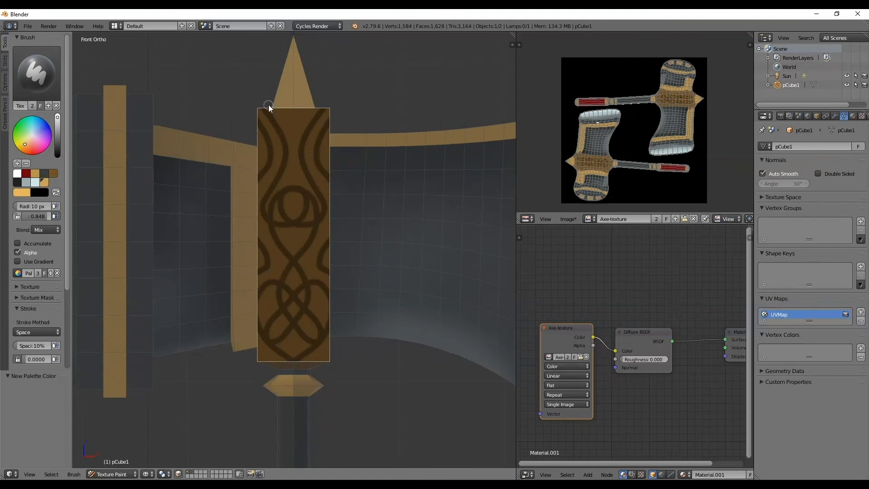
pyautogui.hotkey('shift', 'f')
pyautogui.click(257, 109)
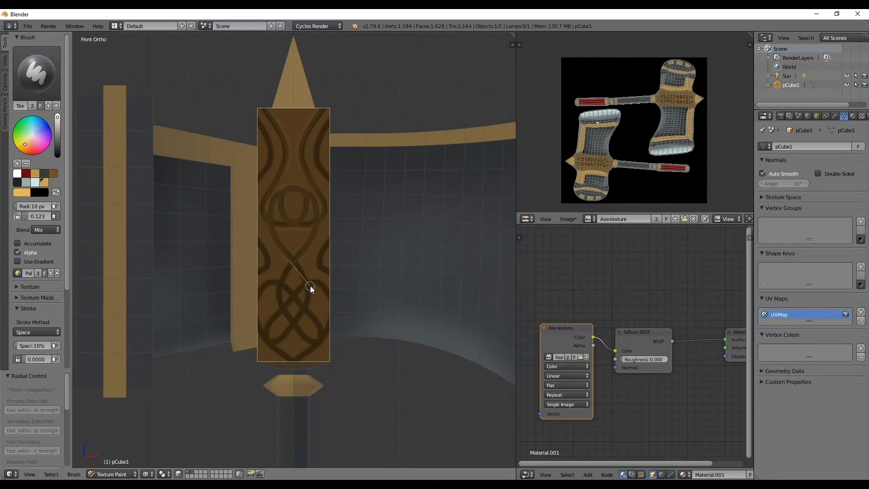
# - Paint faint light gold highlights along the knotwork lines of the central block and clear the face selection
pyautogui.moveTo(316, 322); pyautogui.dragTo(284, 350)
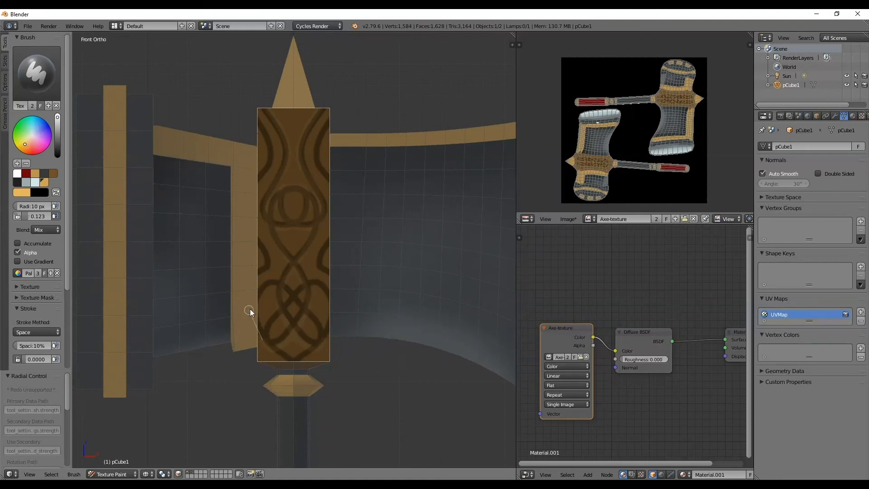
pyautogui.moveTo(250, 312)
pyautogui.mouseDown()
pyautogui.moveTo(300, 295)
pyautogui.moveTo(313, 265)
pyautogui.moveTo(330, 261)
pyautogui.mouseUp()
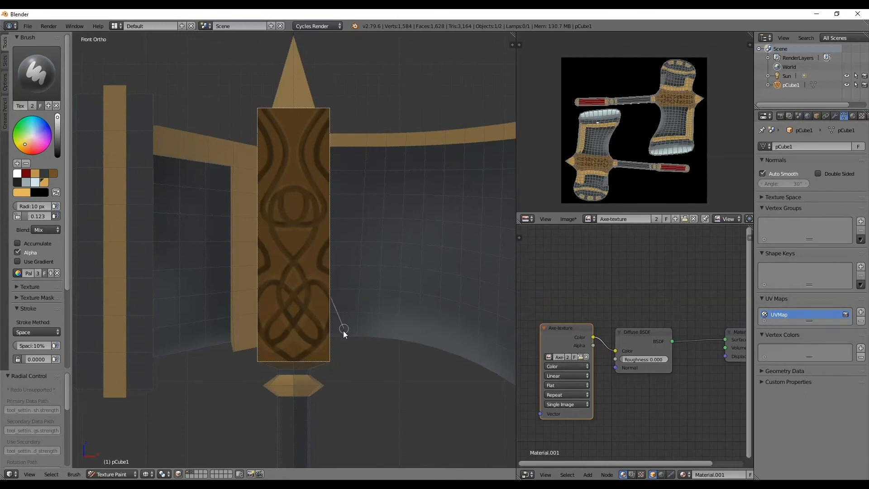
pyautogui.moveTo(325, 350); pyautogui.dragTo(285, 379)
pyautogui.scroll(-5, 402, 242)
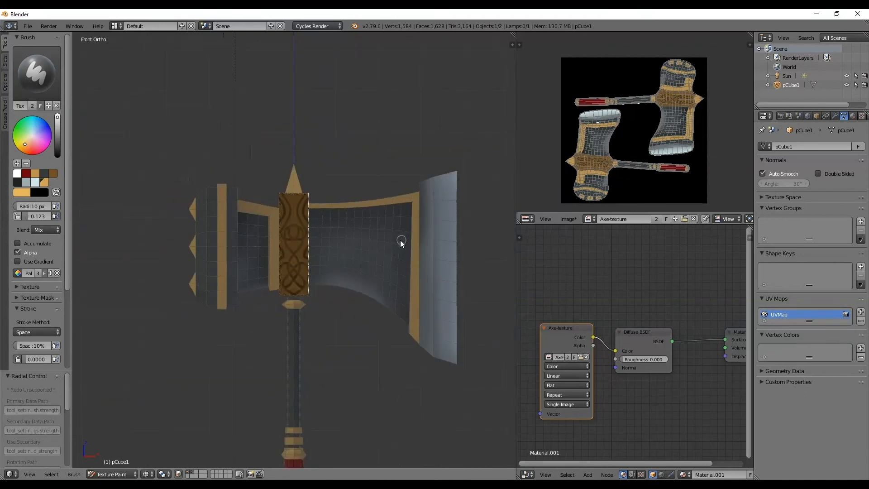
pyautogui.press('a')
pyautogui.keyDown('shift'); pyautogui.moveTo(332, 283); pyautogui.dragTo(330, 185, button='middle'); pyautogui.keyUp('shift')
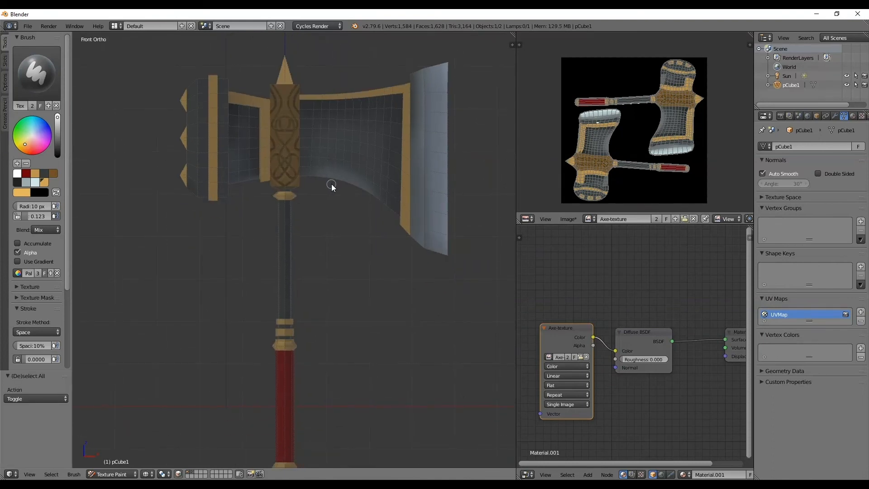
# - Save the Axe-texture image and view the painted axe at an angle
pyautogui.click(568, 219)
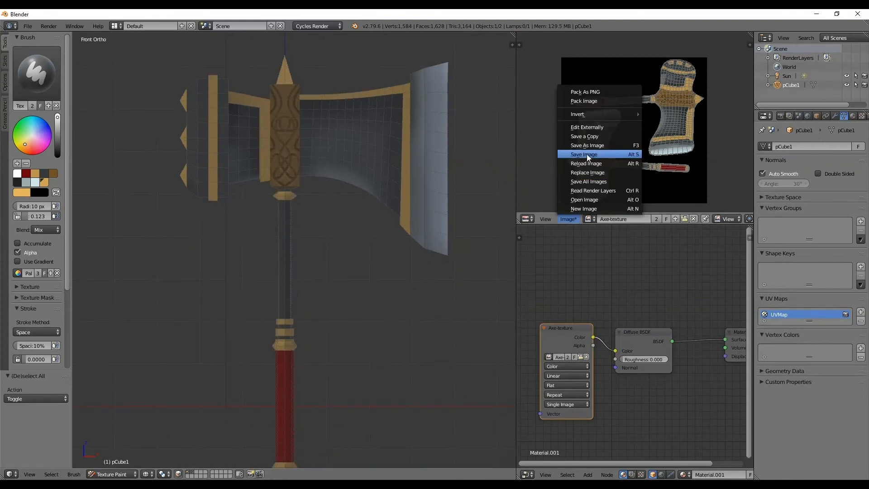
pyautogui.scroll(-3, 340, 192)
pyautogui.moveTo(330, 241)
pyautogui.mouseDown(button='middle')
pyautogui.moveTo(160, 272)
pyautogui.moveTo(121, 235)
pyautogui.moveTo(289, 192)
pyautogui.moveTo(339, 240)
pyautogui.mouseUp(button='middle')
pyautogui.scroll(2, 331, 239)
pyautogui.moveTo(365, 210)
pyautogui.mouseDown(button='middle')
pyautogui.moveTo(336, 218)
pyautogui.moveTo(353, 232)
pyautogui.moveTo(349, 239)
pyautogui.mouseUp(button='middle')
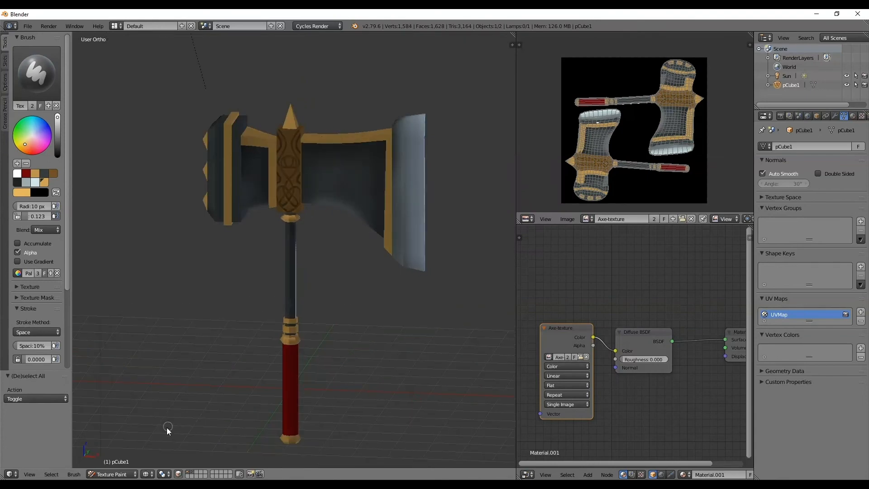
# - Switch to Object Mode and select all objects in the scene
pyautogui.click(113, 474)
pyautogui.click(115, 463)
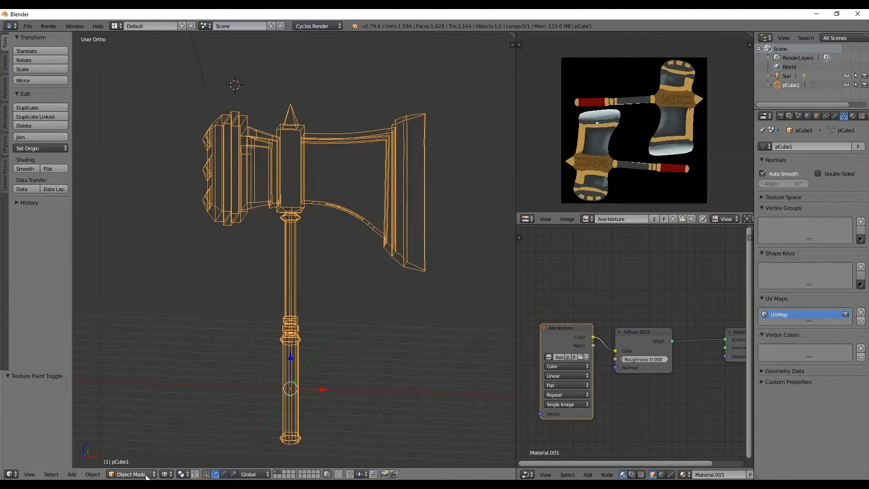
pyautogui.press('a')
pyautogui.press('a')
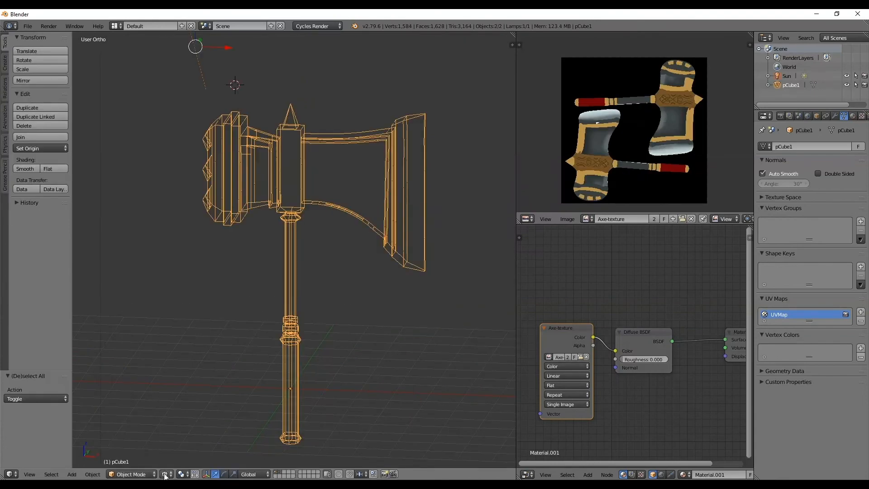
# - Set the viewport shading to Rendered and view the painted axe from the front and at an angle
pyautogui.click(165, 474)
pyautogui.click(166, 473)
pyautogui.click(175, 413)
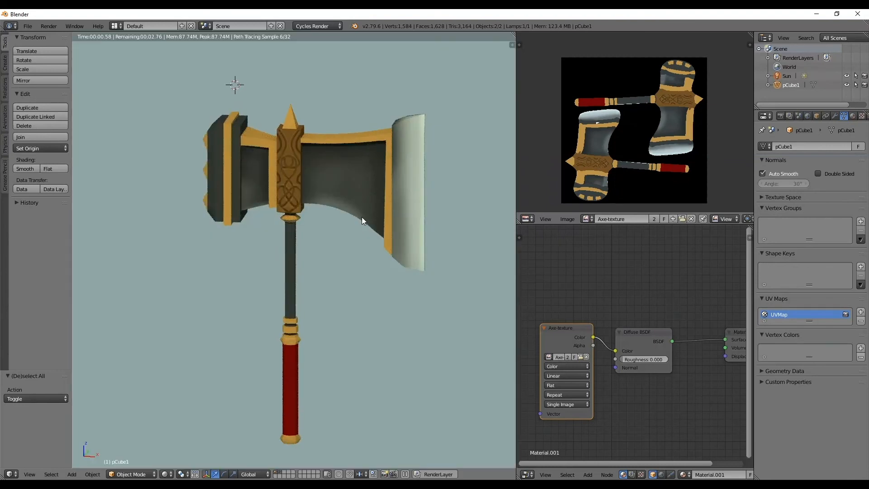
pyautogui.scroll(-1, 362, 206)
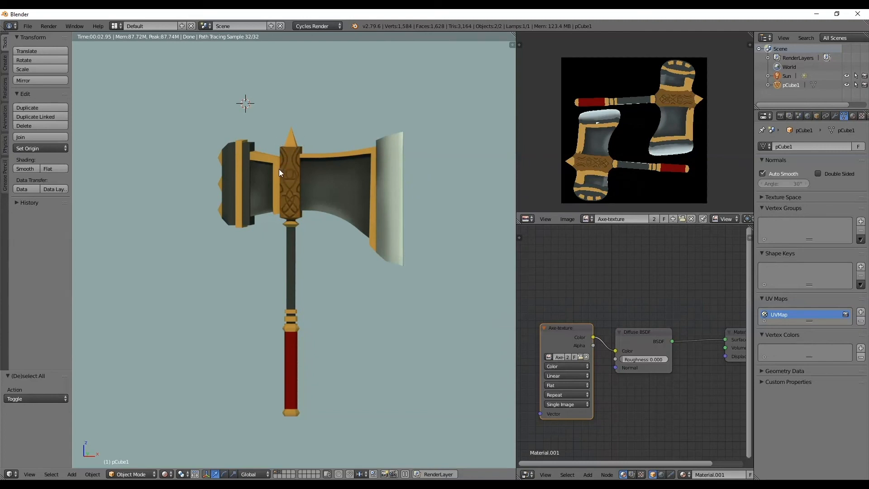
pyautogui.moveTo(279, 173); pyautogui.dragTo(336, 291, button='middle')
pyautogui.moveTo(319, 262)
pyautogui.mouseDown(button='middle')
pyautogui.moveTo(326, 246)
pyautogui.moveTo(322, 254)
pyautogui.mouseUp(button='middle')
# - Enter Edit Mode on the axe, set the viewport shading to Solid and examine the shaft's mesh up close
pyautogui.click(140, 473)
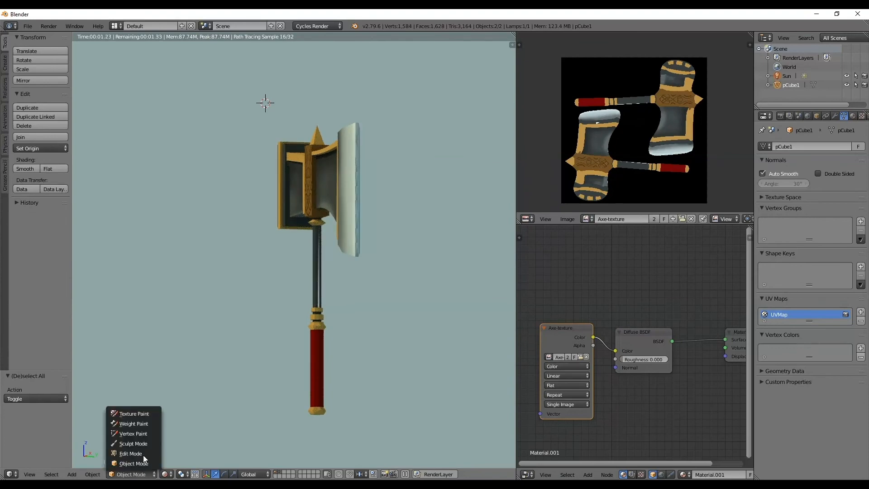
pyautogui.click(131, 453)
pyautogui.scroll(5, 200, 349)
pyautogui.click(157, 473)
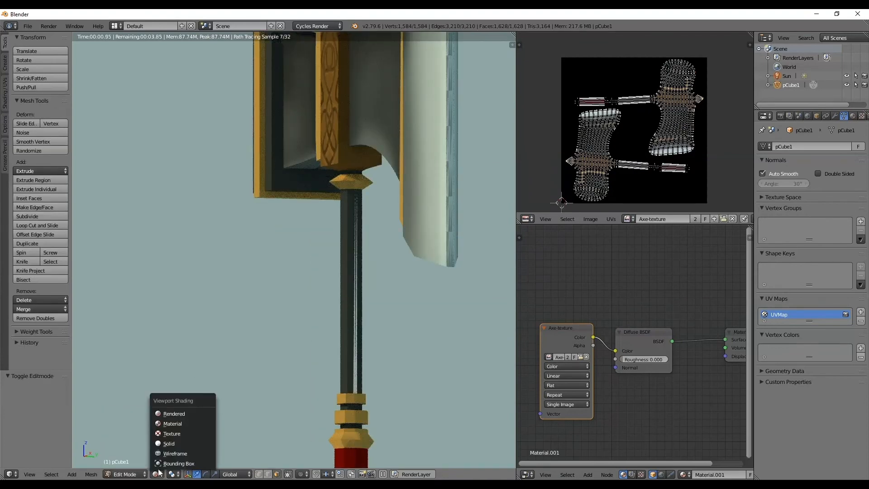
pyautogui.click(169, 443)
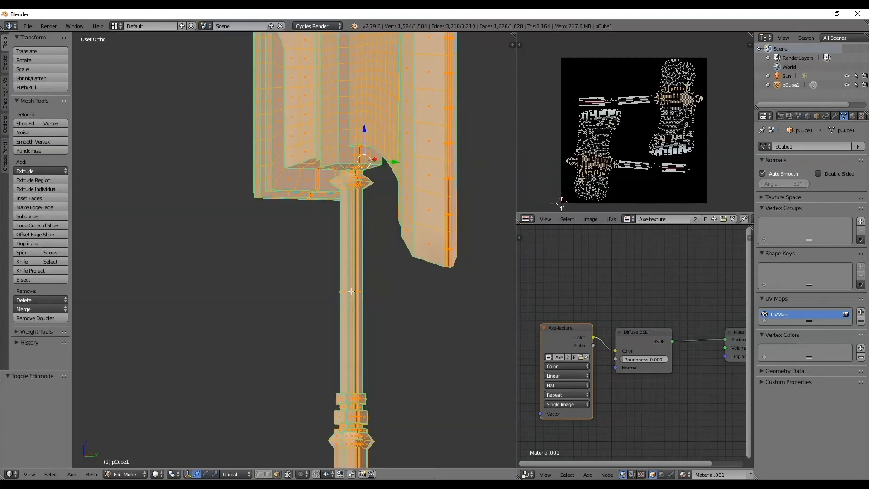
pyautogui.moveTo(349, 285); pyautogui.dragTo(374, 289, button='middle')
pyautogui.scroll(2, 240, 402)
# - Return the viewport to Rendered shading and view the whole textured axe from the front and slightly turned
pyautogui.click(160, 474)
pyautogui.click(170, 417)
pyautogui.moveTo(345, 217); pyautogui.dragTo(372, 217, button='middle')
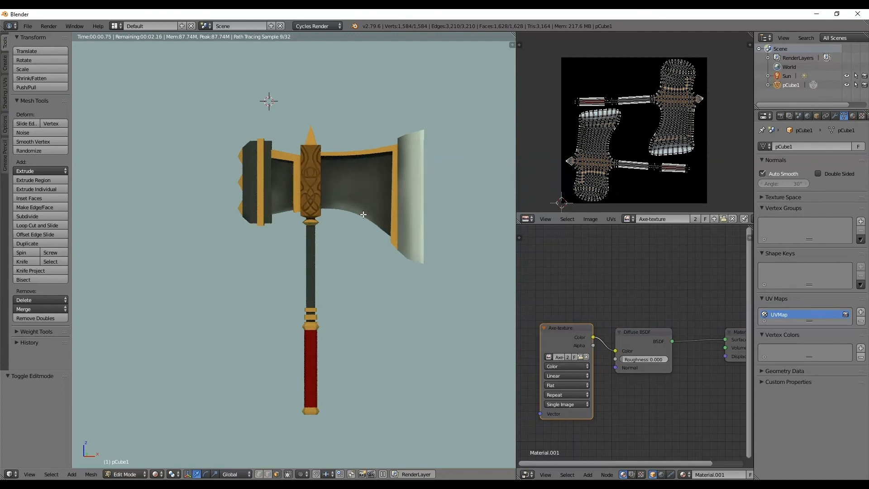
pyautogui.moveTo(349, 173); pyautogui.dragTo(355, 192, button='middle')
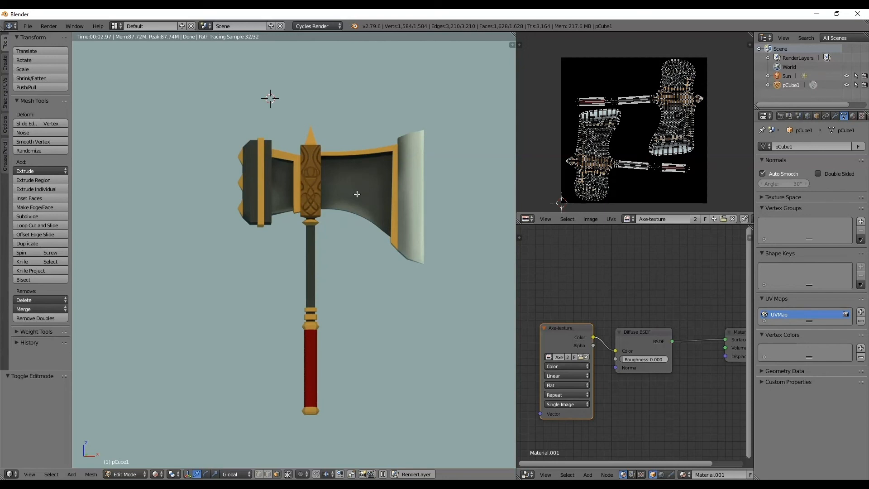
pyautogui.moveTo(356, 193); pyautogui.dragTo(337, 212, button='middle')
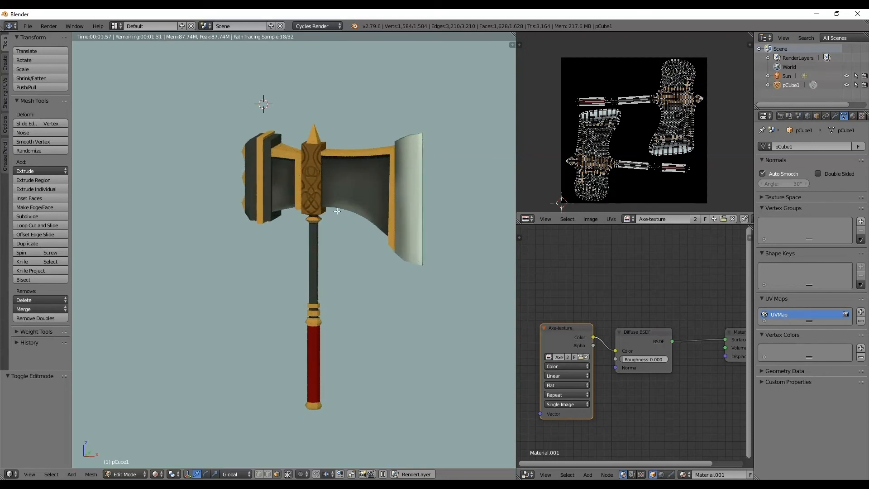